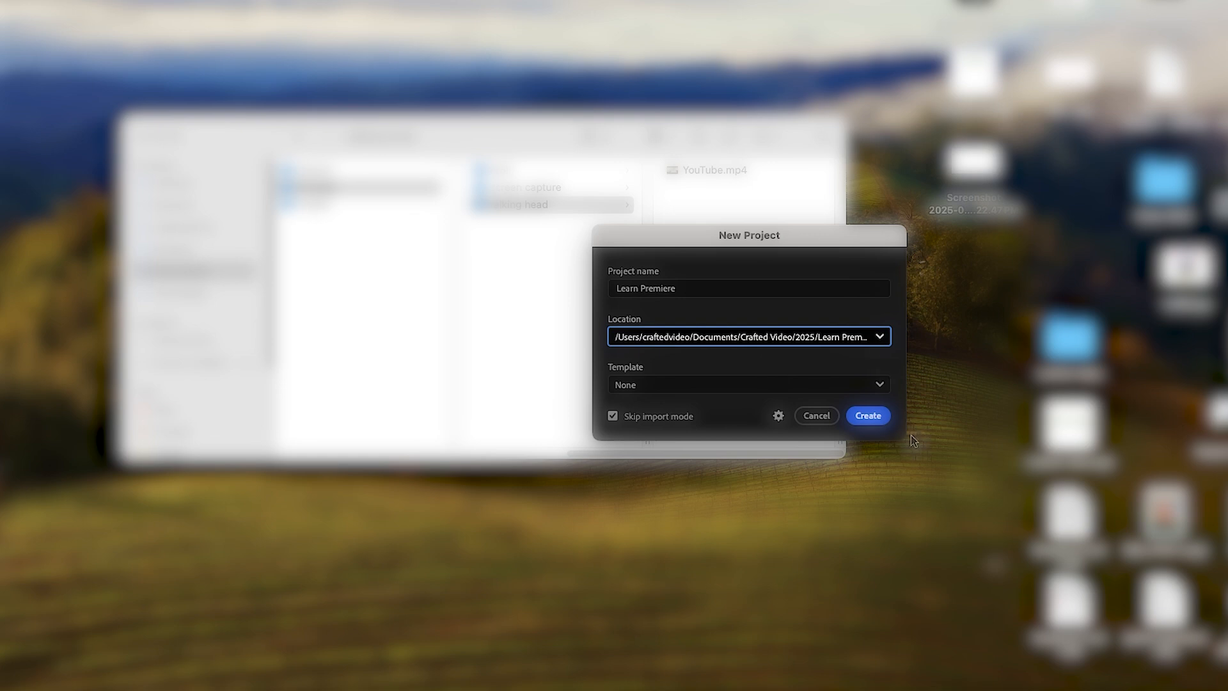
# Create the Learn Premiere project and select the Essentials workspace
pyautogui.click(871, 418)
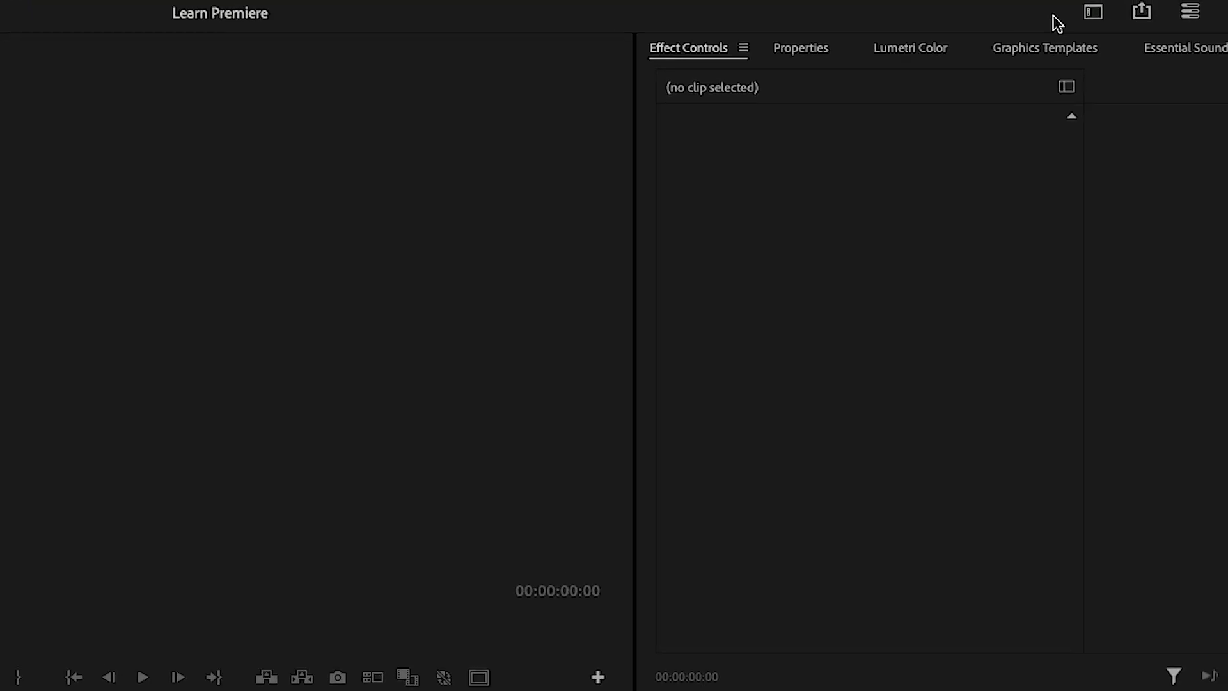
pyautogui.click(1093, 13)
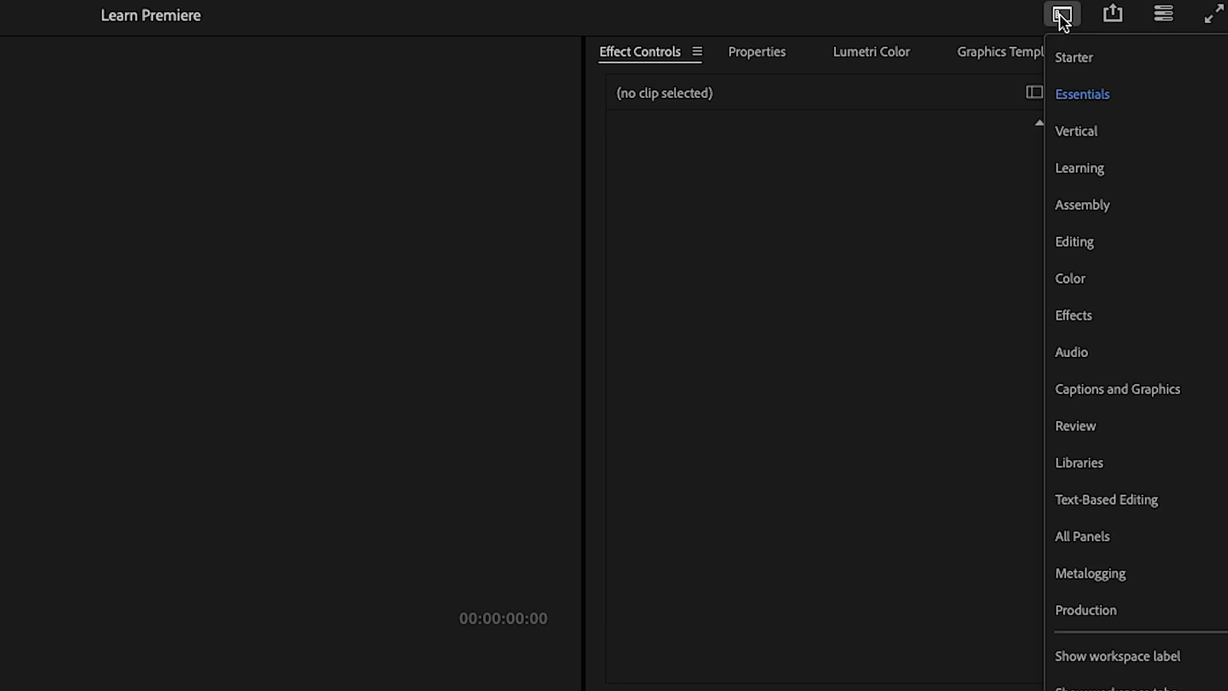
pyautogui.click(1094, 106)
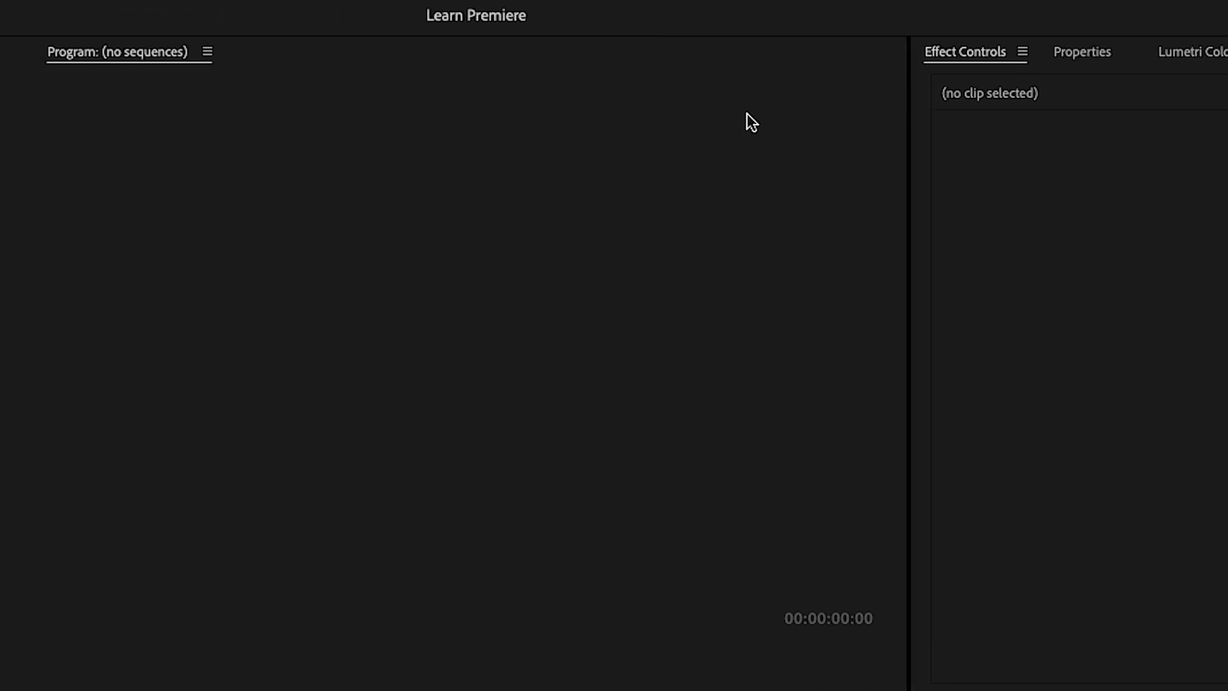
# Examine the workspace layout: the Project, Program, Source, Effect Controls, Timeline and Tools panels, including the hidden Text panel entry
pyautogui.click(43, 49)
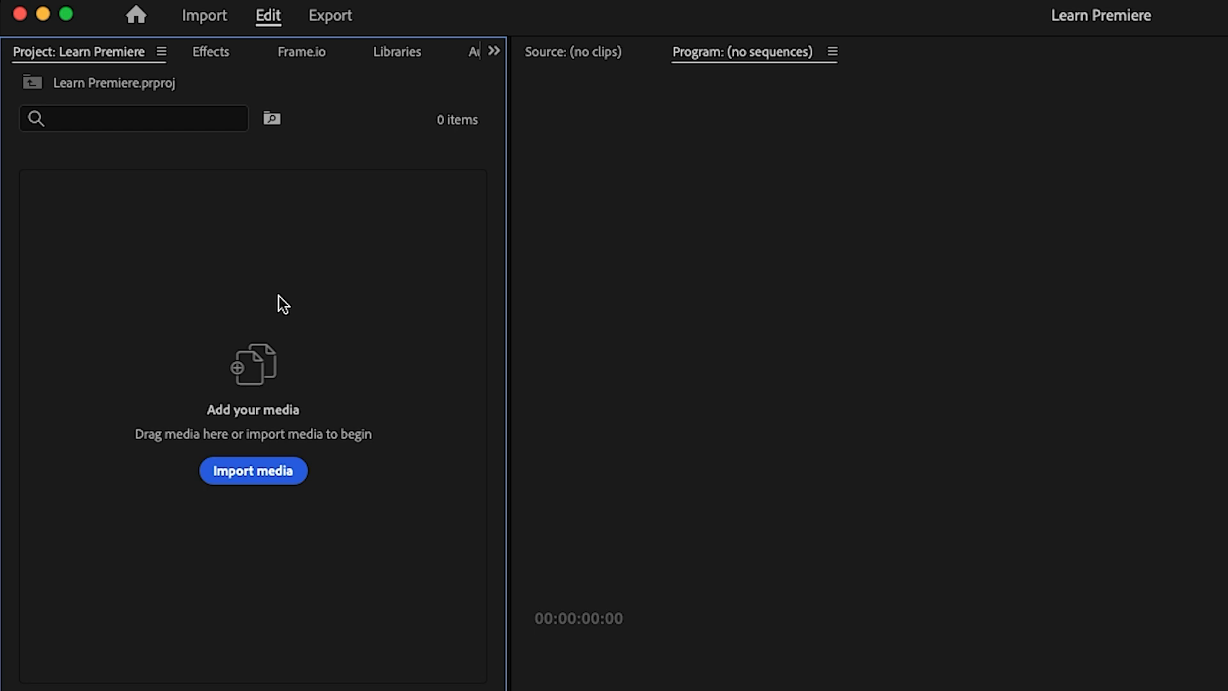
pyautogui.click(698, 220)
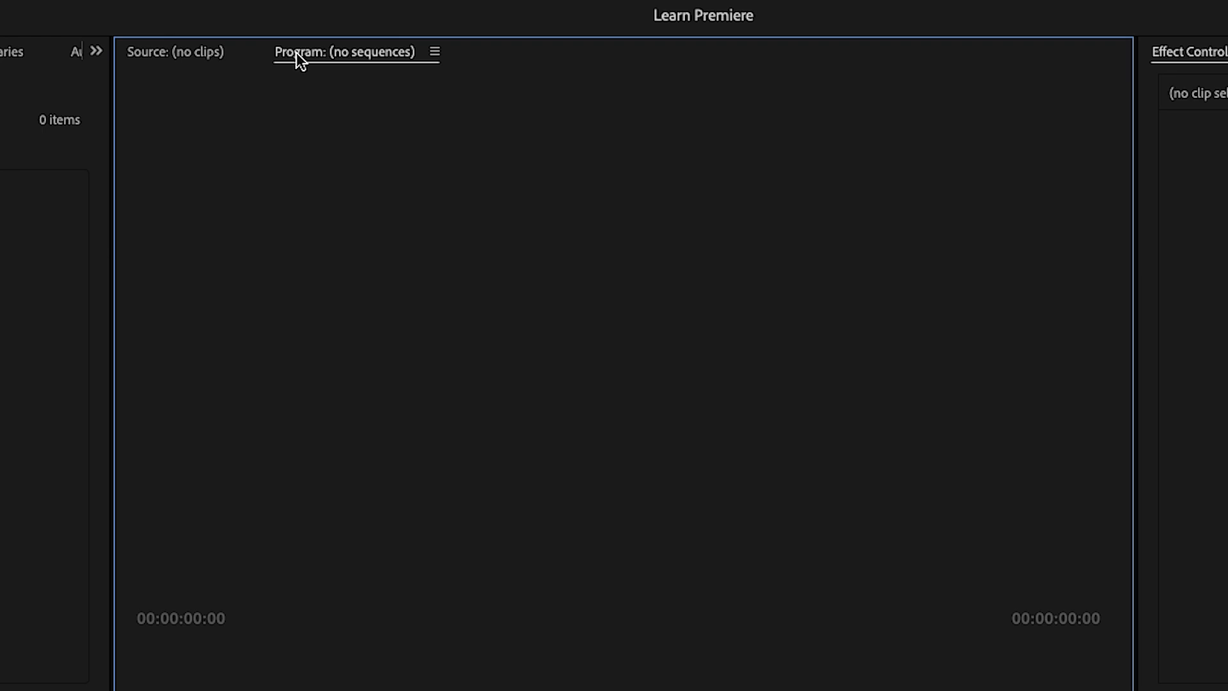
pyautogui.click(161, 55)
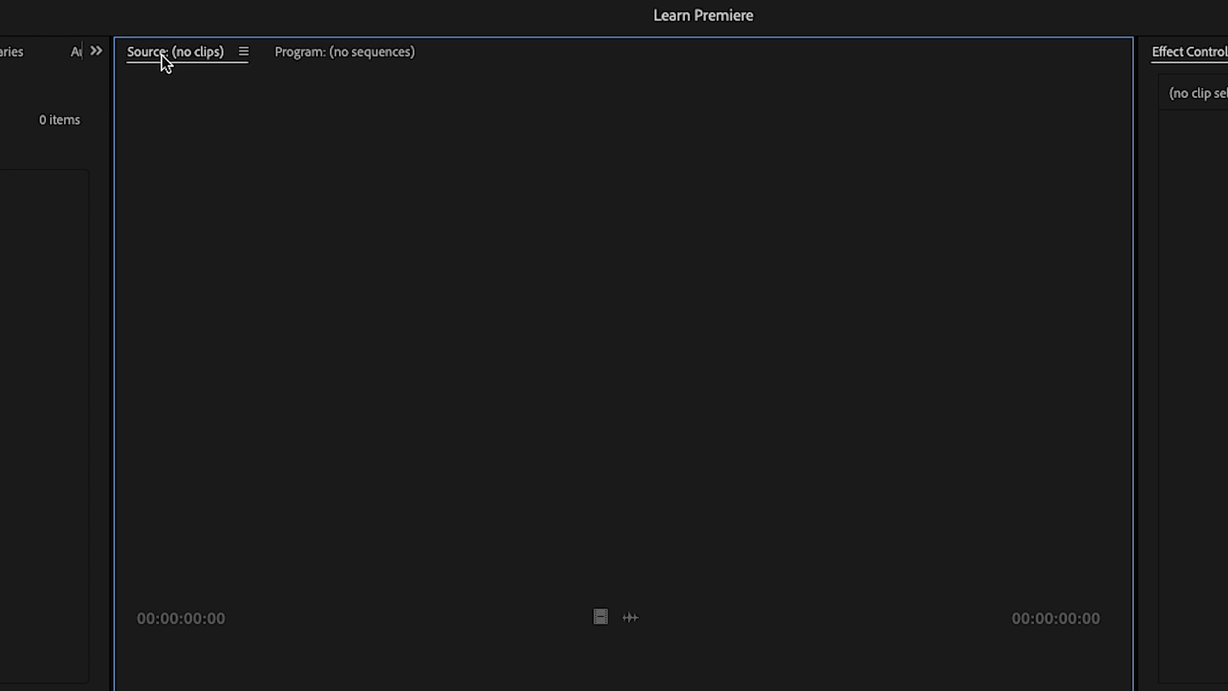
pyautogui.click(1219, 56)
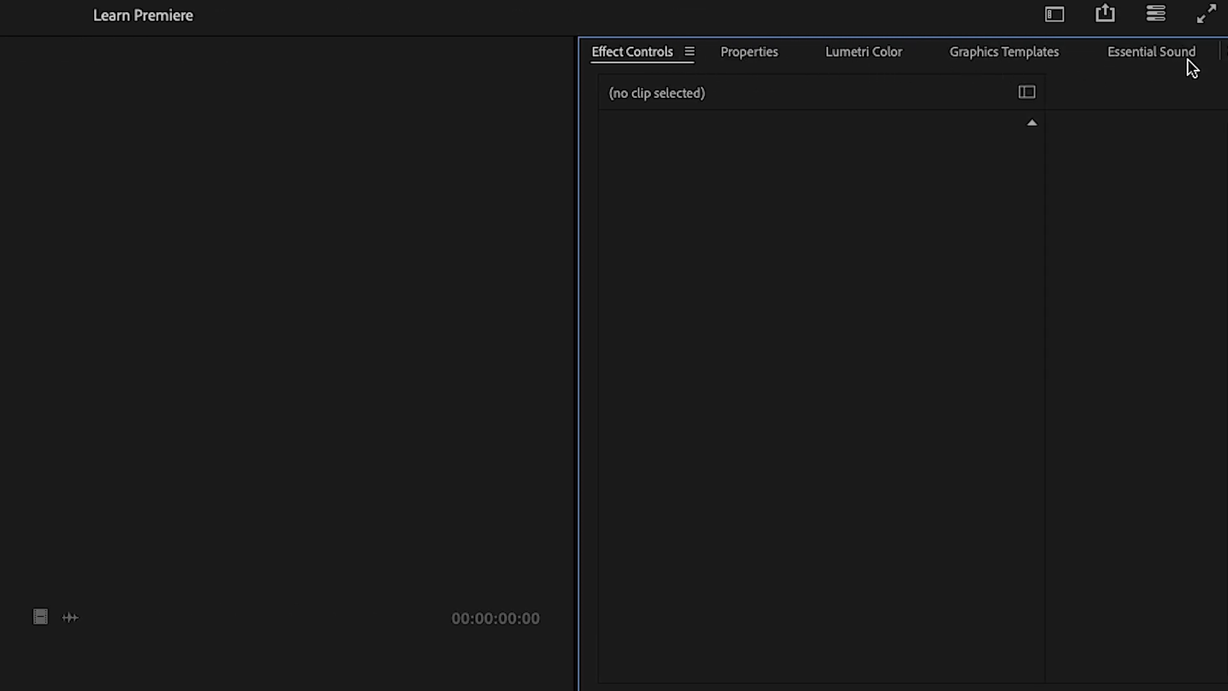
pyautogui.click(1222, 51)
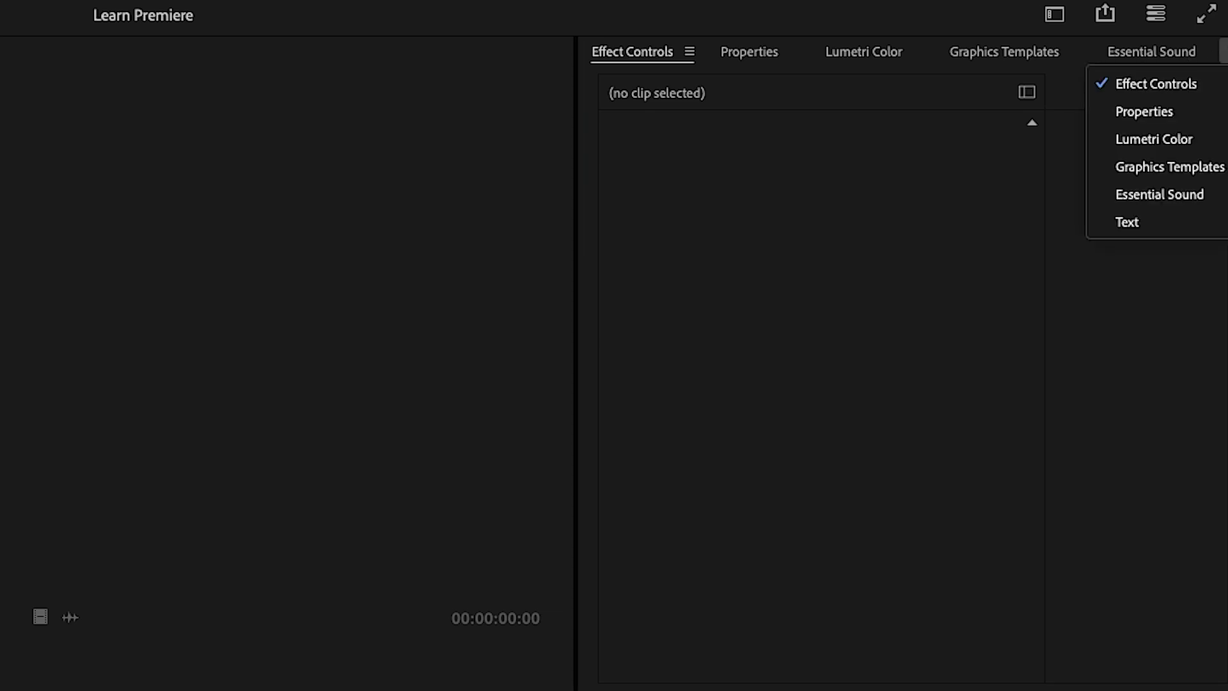
pyautogui.click(1187, 218)
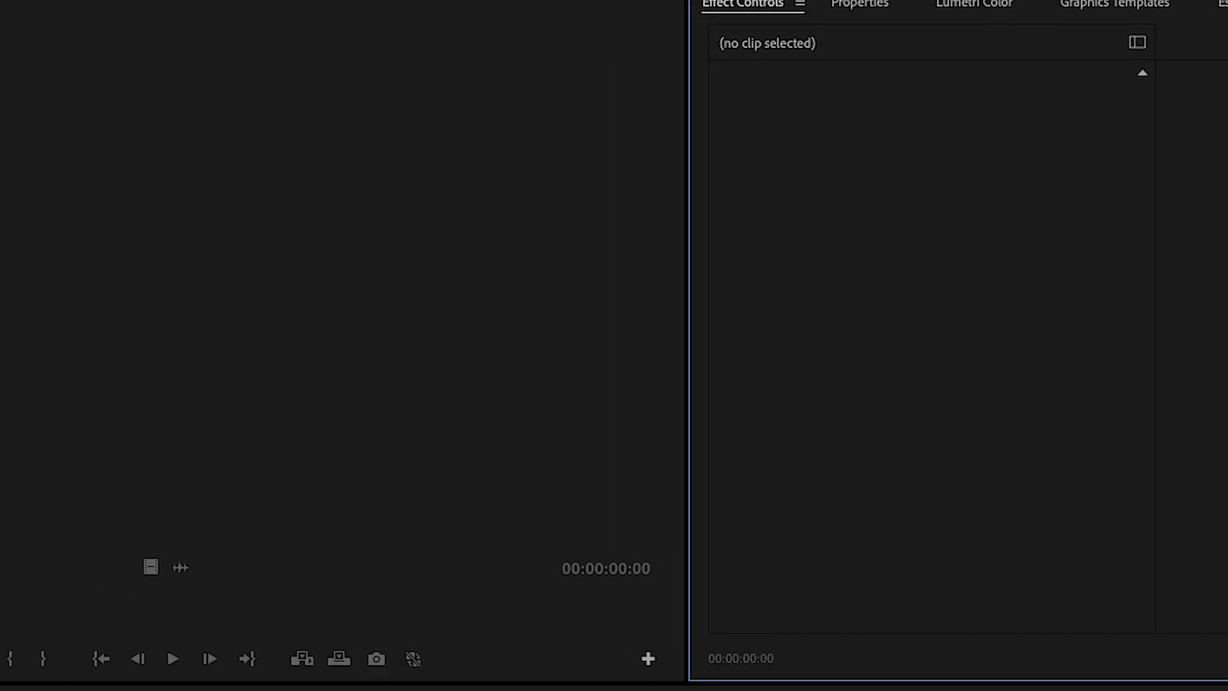
pyautogui.click(806, 406)
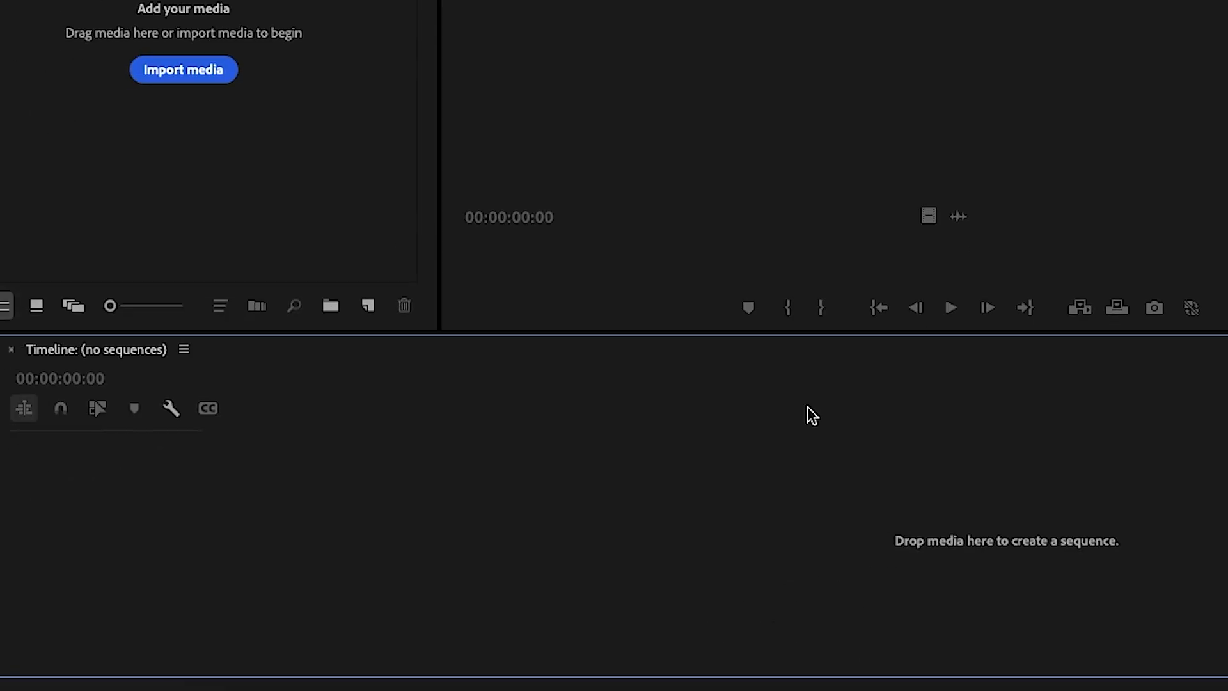
pyautogui.click(41, 342)
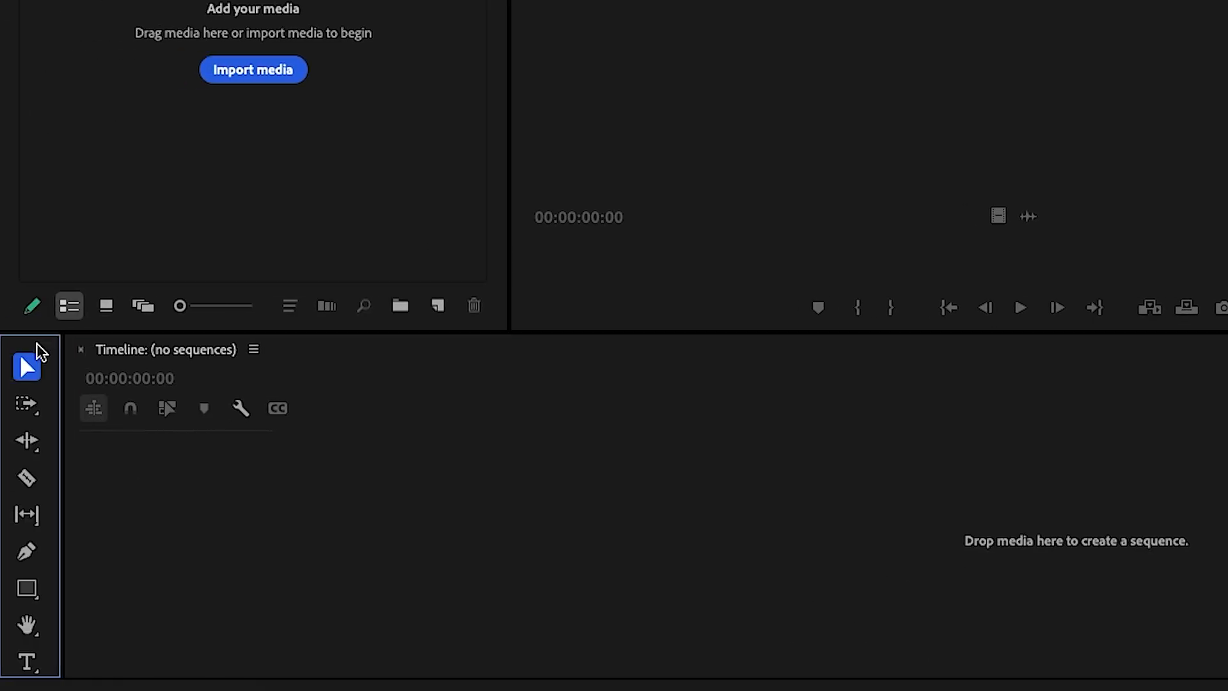
pyautogui.click(1219, 350)
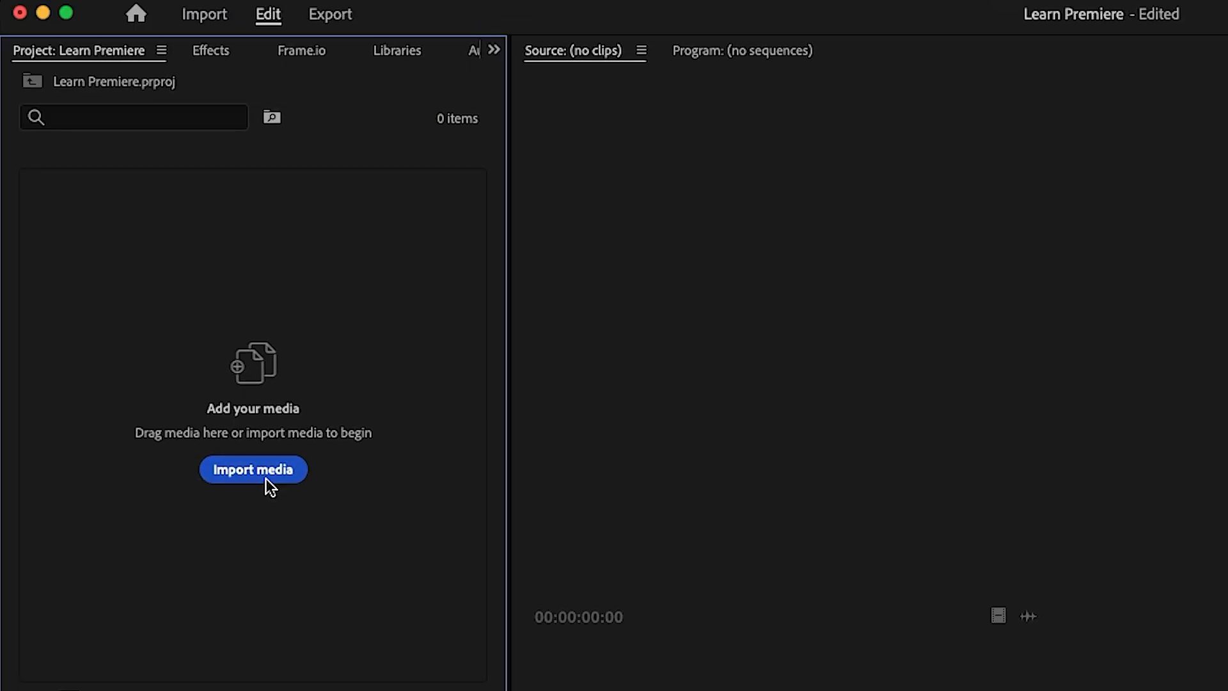
# Import the mixkit man-and-woman clip from the Footage/broll folder, plus the TN2A0002.MP4 clip, into the project
pyautogui.click(266, 477)
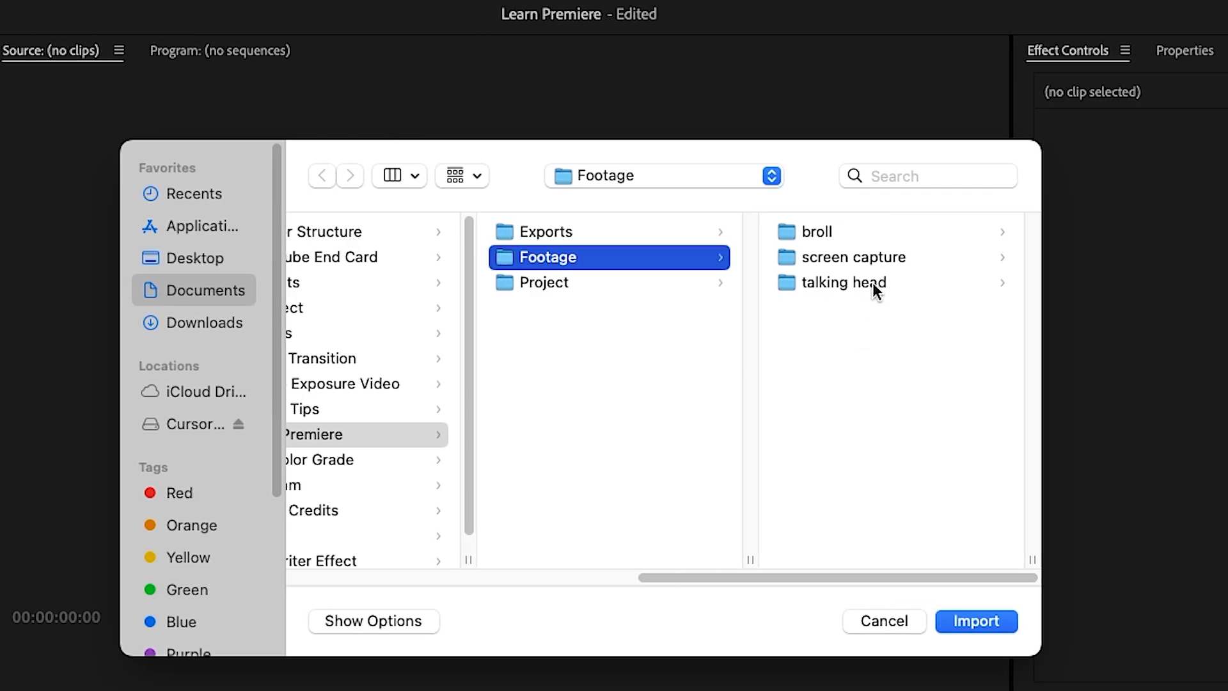
pyautogui.click(860, 234)
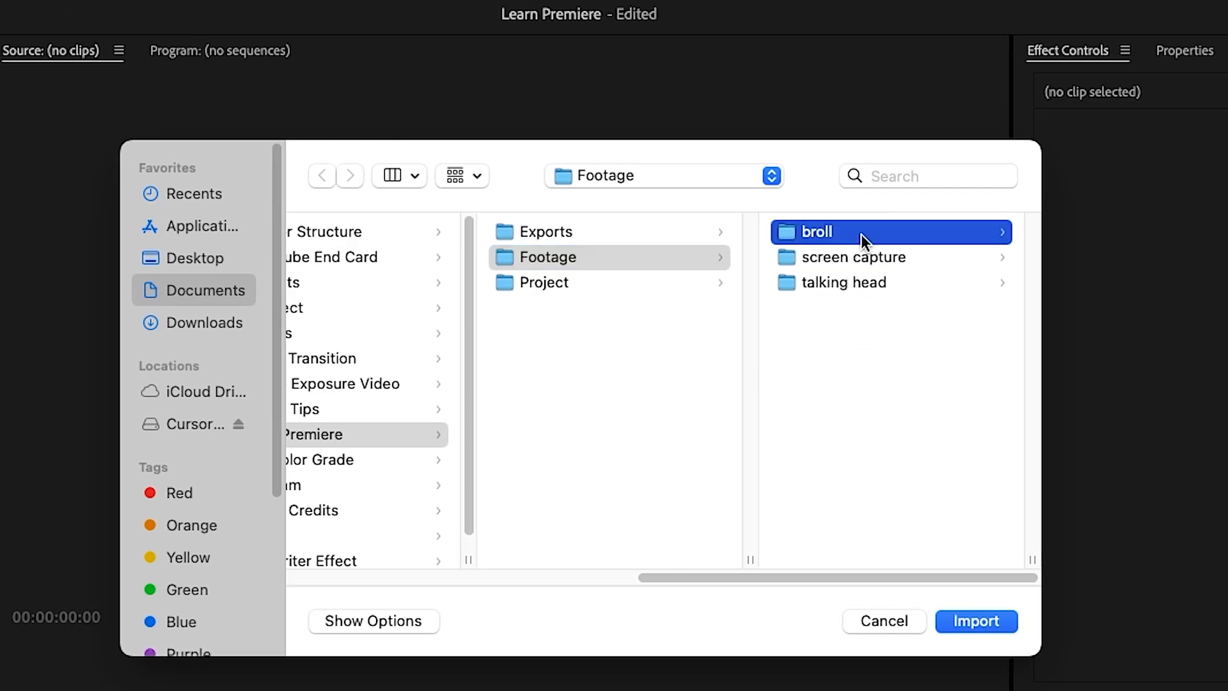
pyautogui.click(864, 234)
pyautogui.click(970, 621)
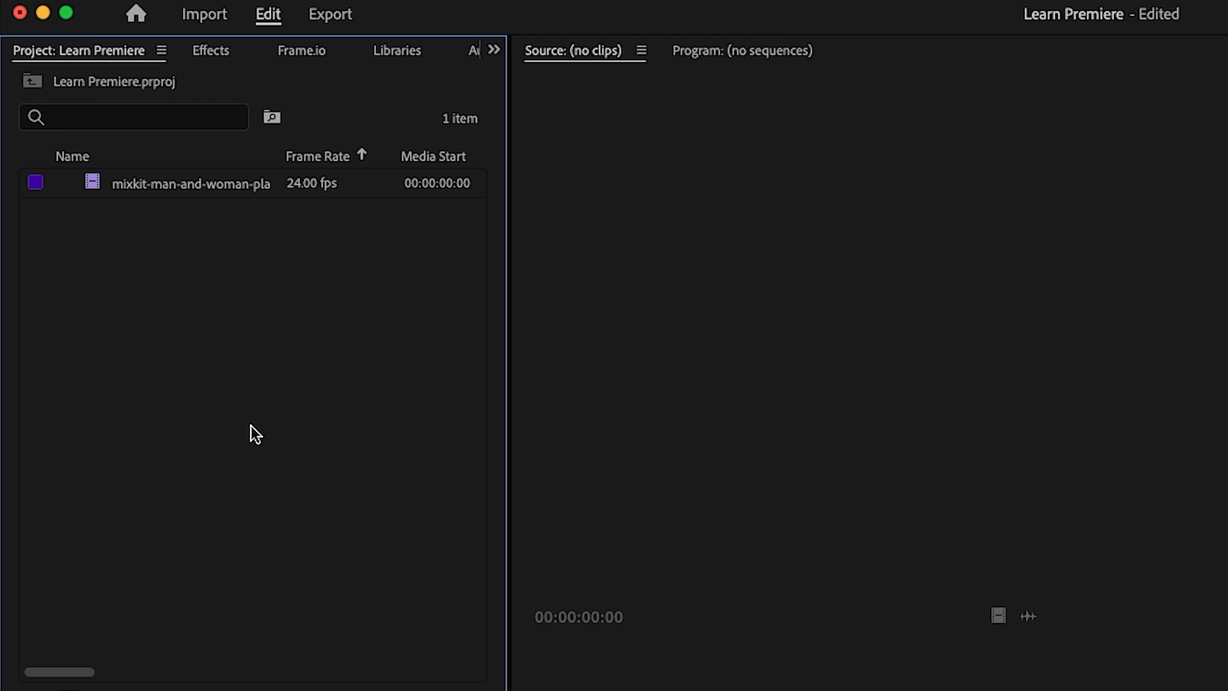
pyautogui.rightClick(227, 357)
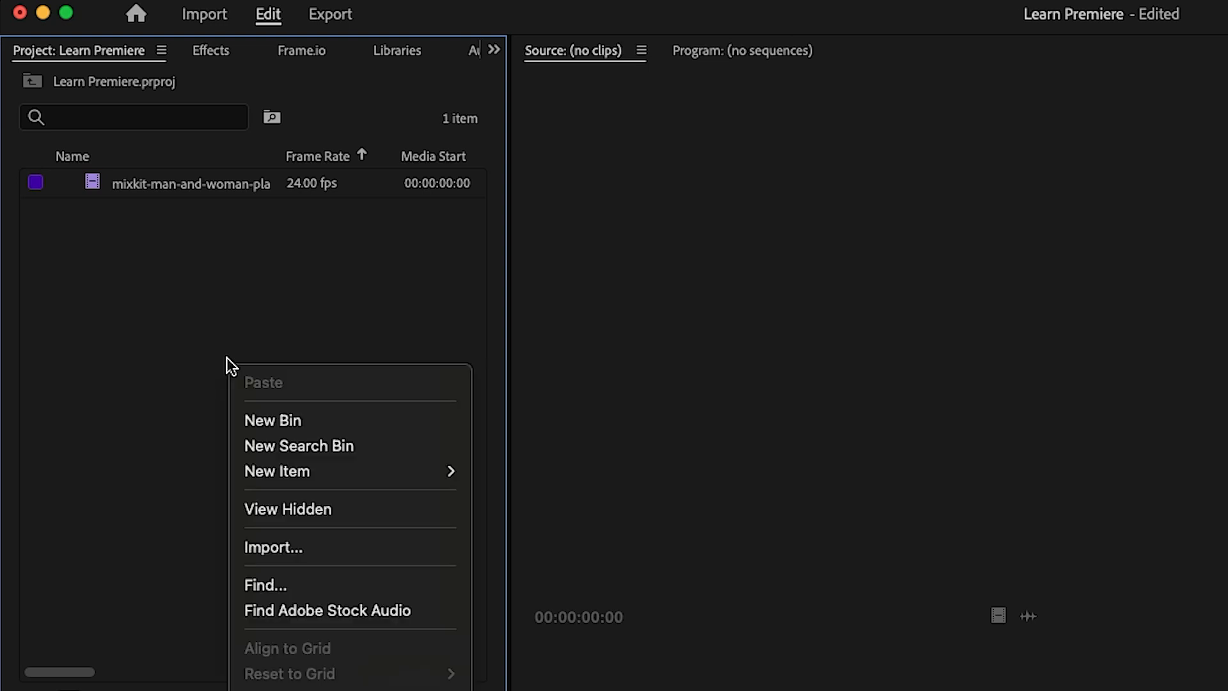
pyautogui.click(284, 548)
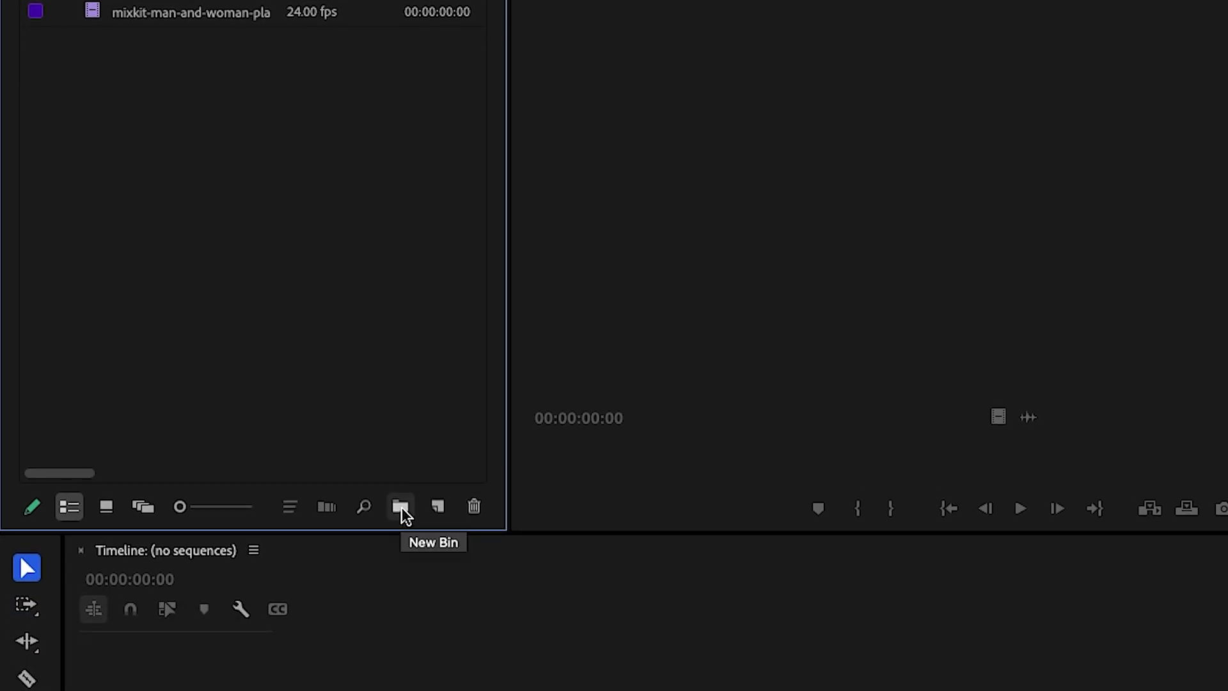
# Create a bin named footage and move both imported clips into it
pyautogui.click(401, 508)
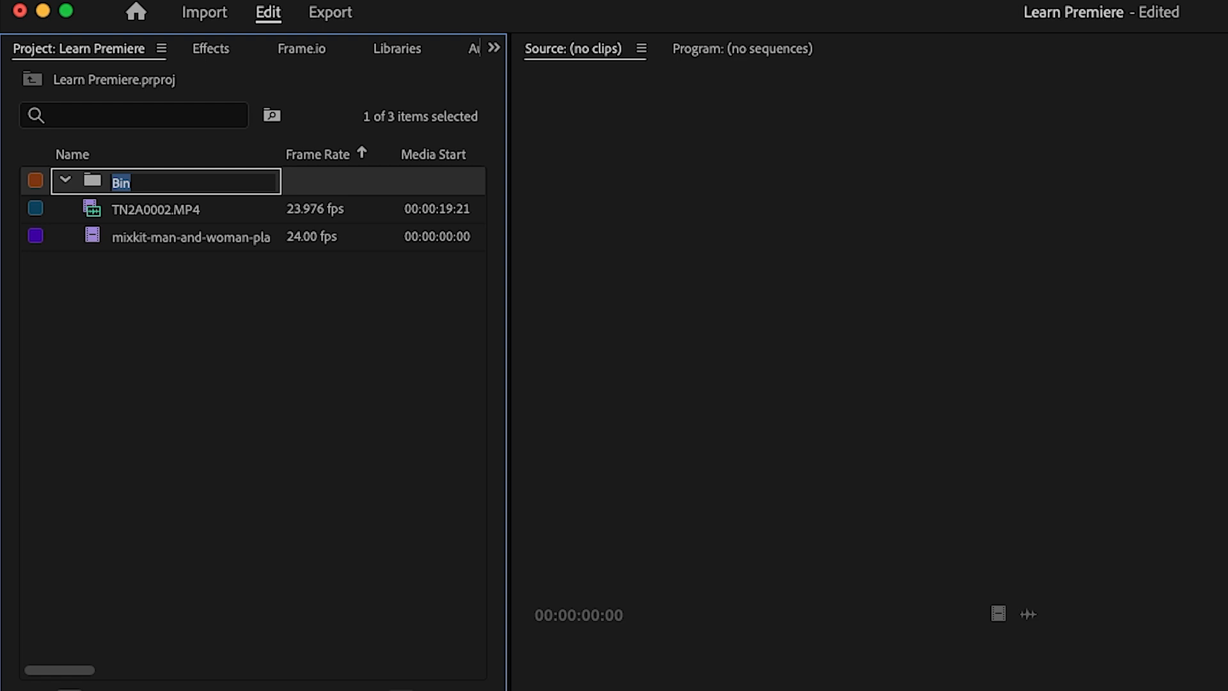
pyautogui.write('footaage')
pyautogui.press('BackSpace')
pyautogui.press('BackSpace')
pyautogui.press('BackSpace')
pyautogui.write('ge')
pyautogui.press('Tab')
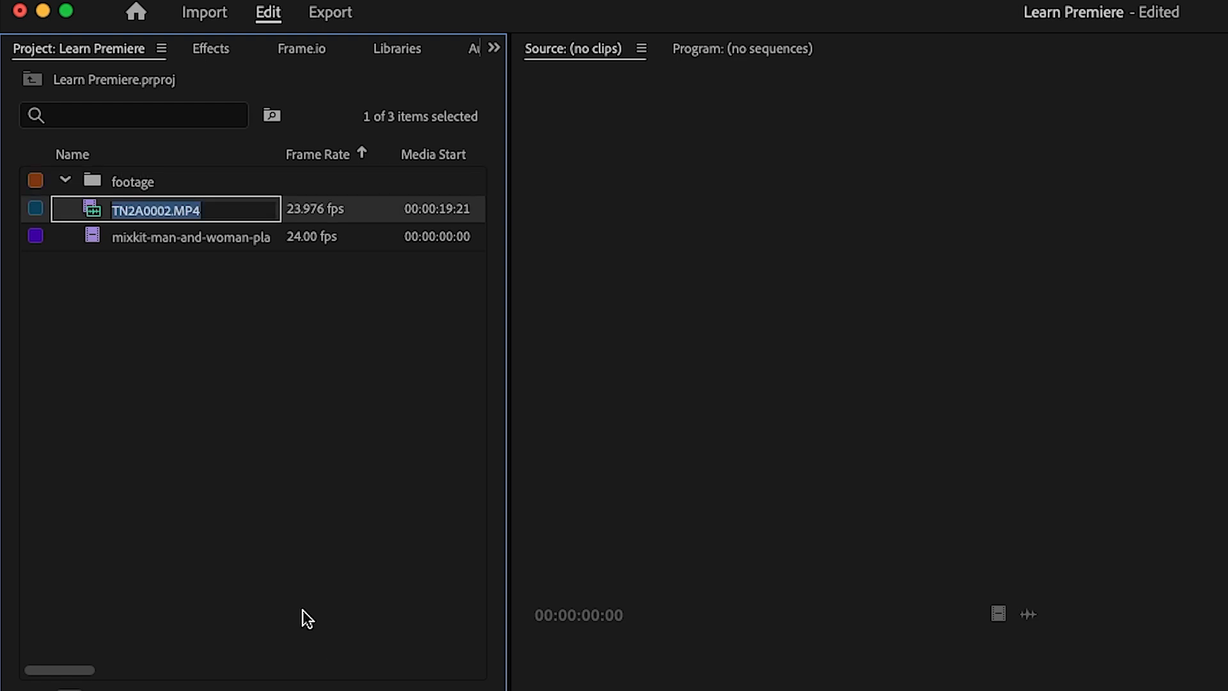
pyautogui.moveTo(94, 208); pyautogui.dragTo(94, 179)
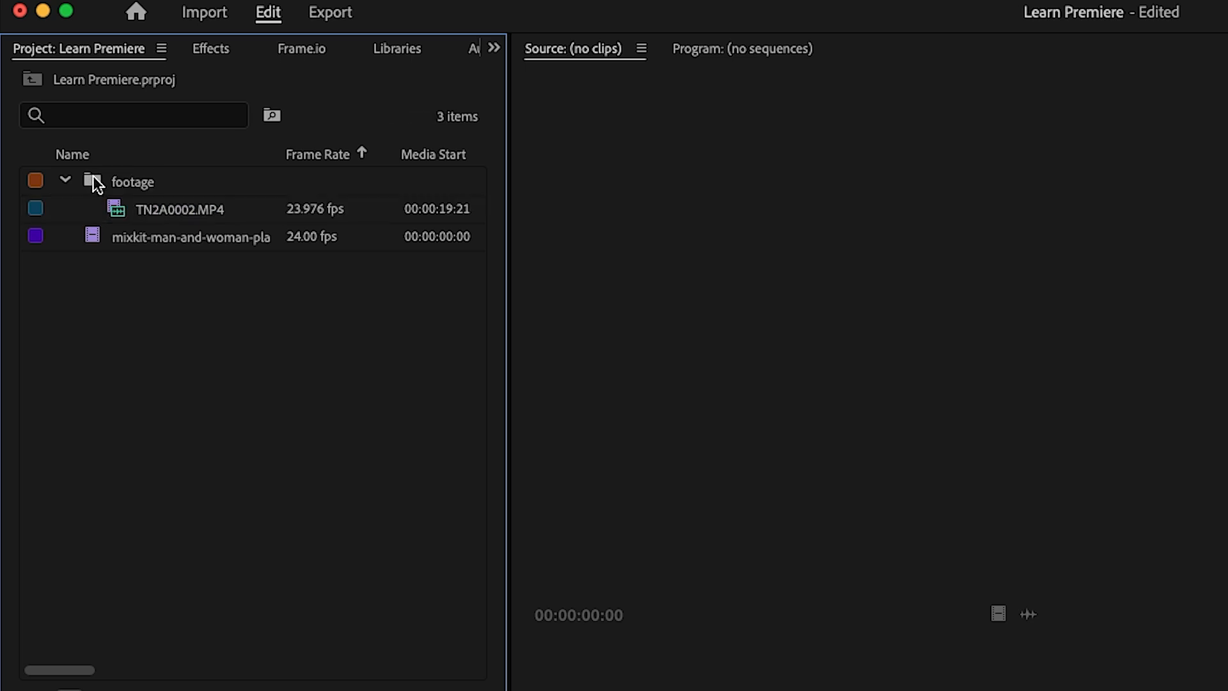
pyautogui.moveTo(89, 234); pyautogui.dragTo(99, 180)
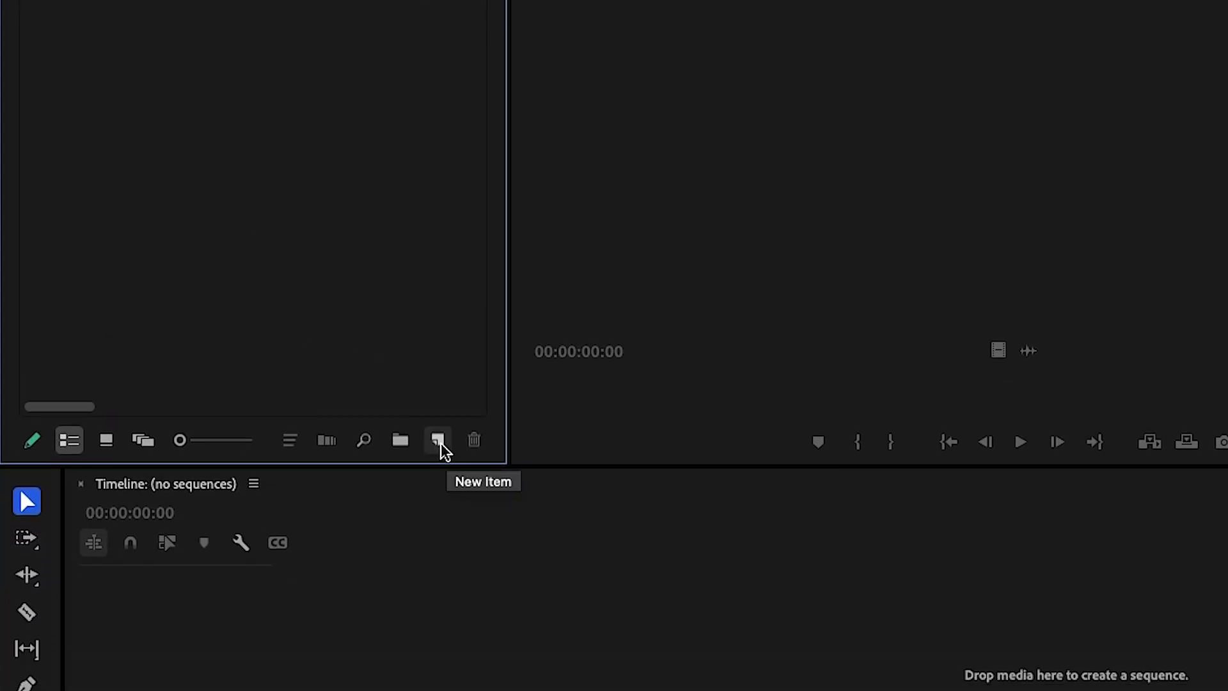
# Create a 1920 x 1080 sequence at 23.976 fps and name it Tutorial
pyautogui.click(440, 443)
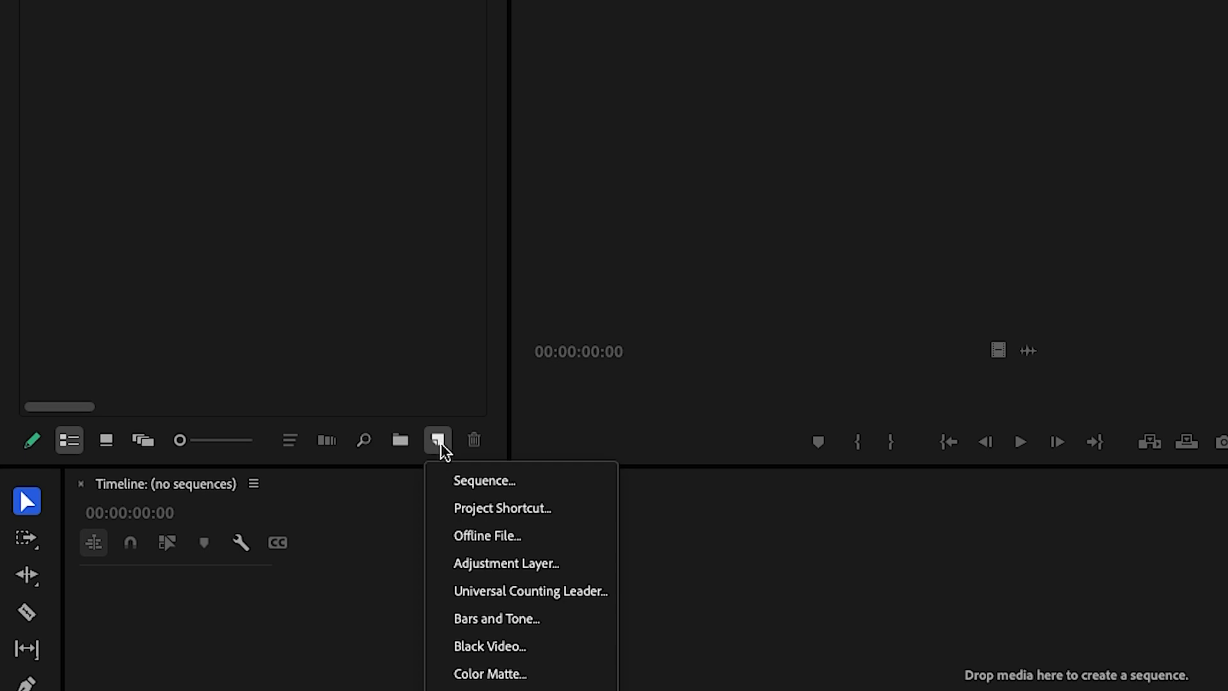
pyautogui.click(484, 480)
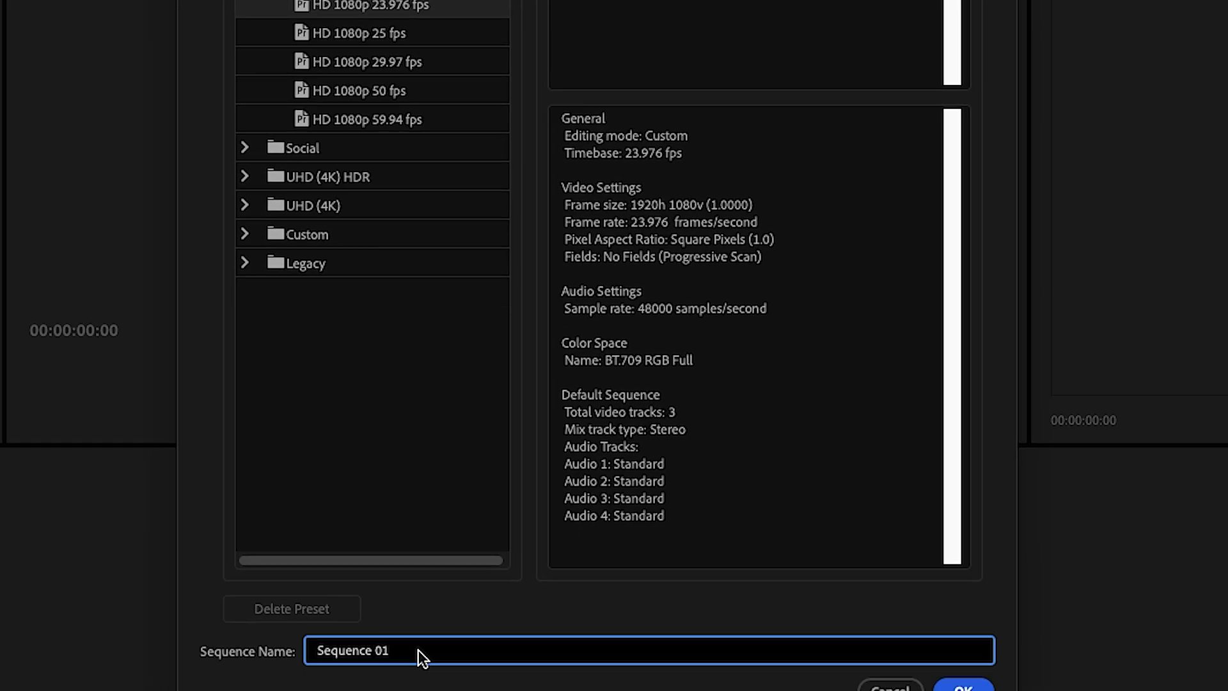
pyautogui.tripleClick(419, 649)
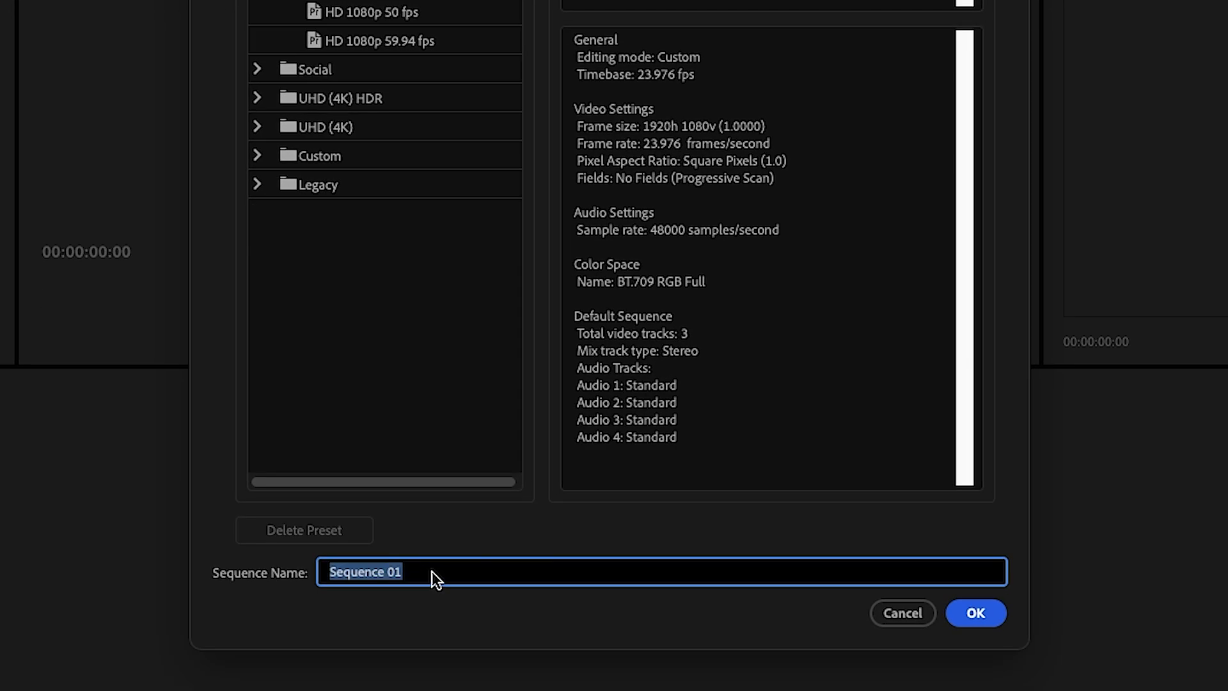
pyautogui.write('Tutoria')
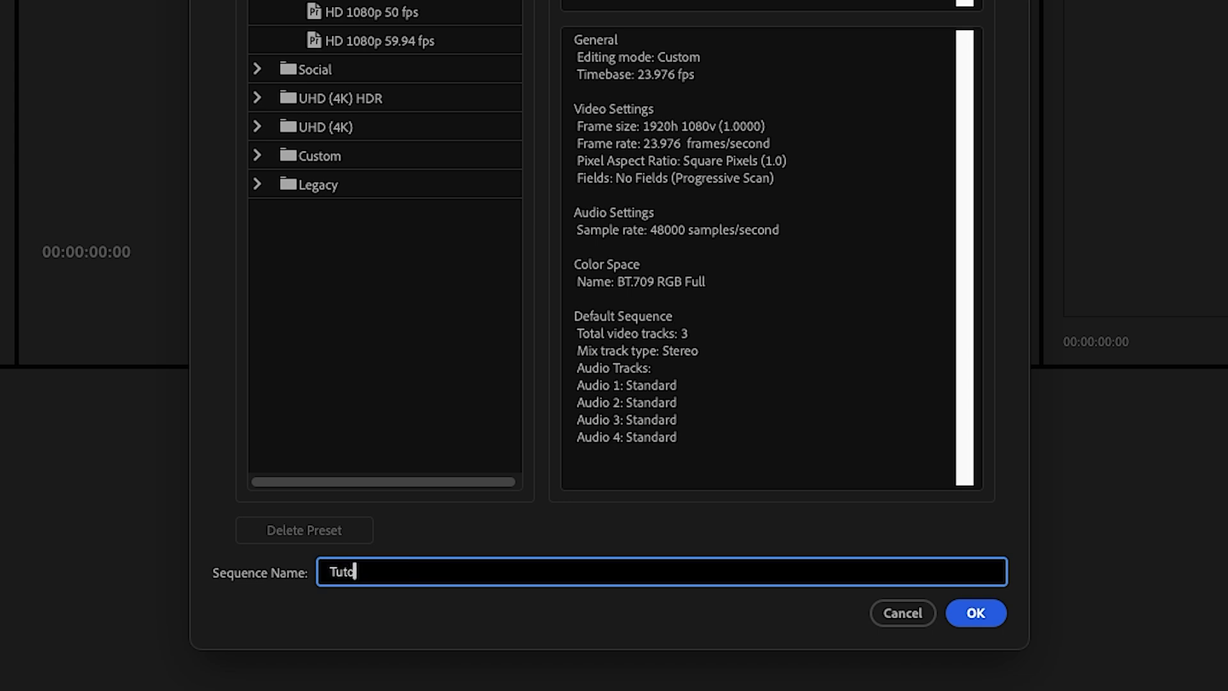
pyautogui.write('l')
pyautogui.click(987, 614)
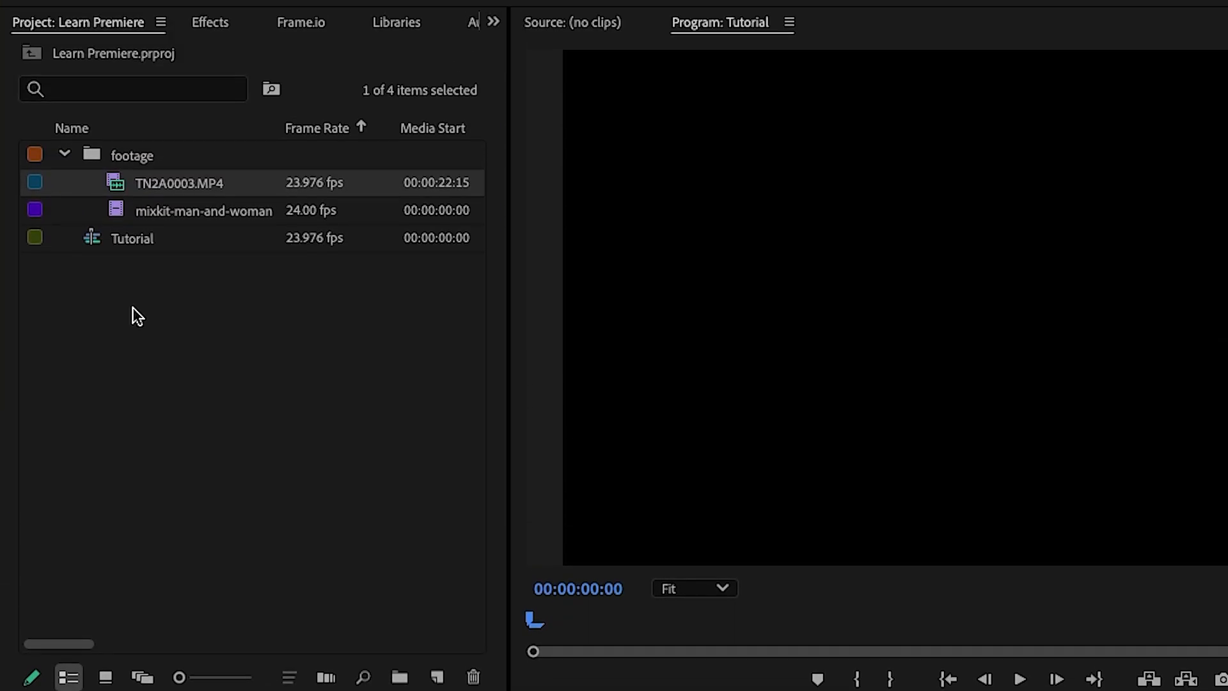
# Place TN2A0003.MP4 at the start of the Tutorial sequence and move the playhead to about 00:01:36:20
pyautogui.click(116, 184)
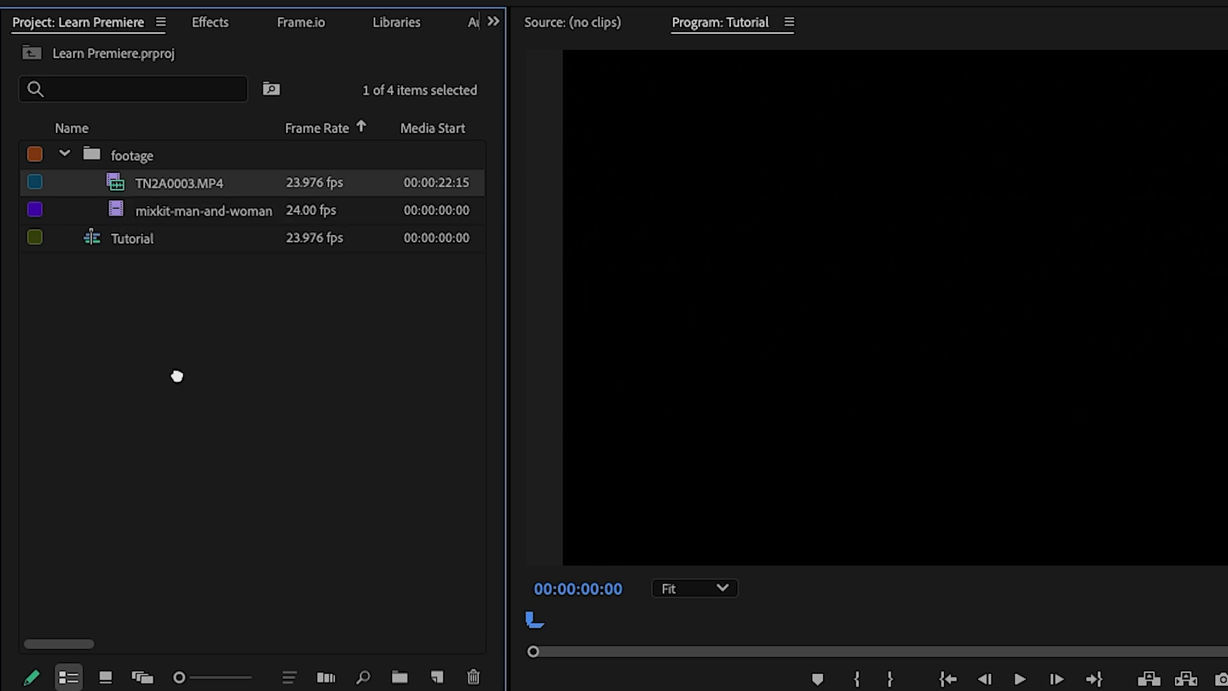
pyautogui.moveTo(116, 110); pyautogui.dragTo(301, 581)
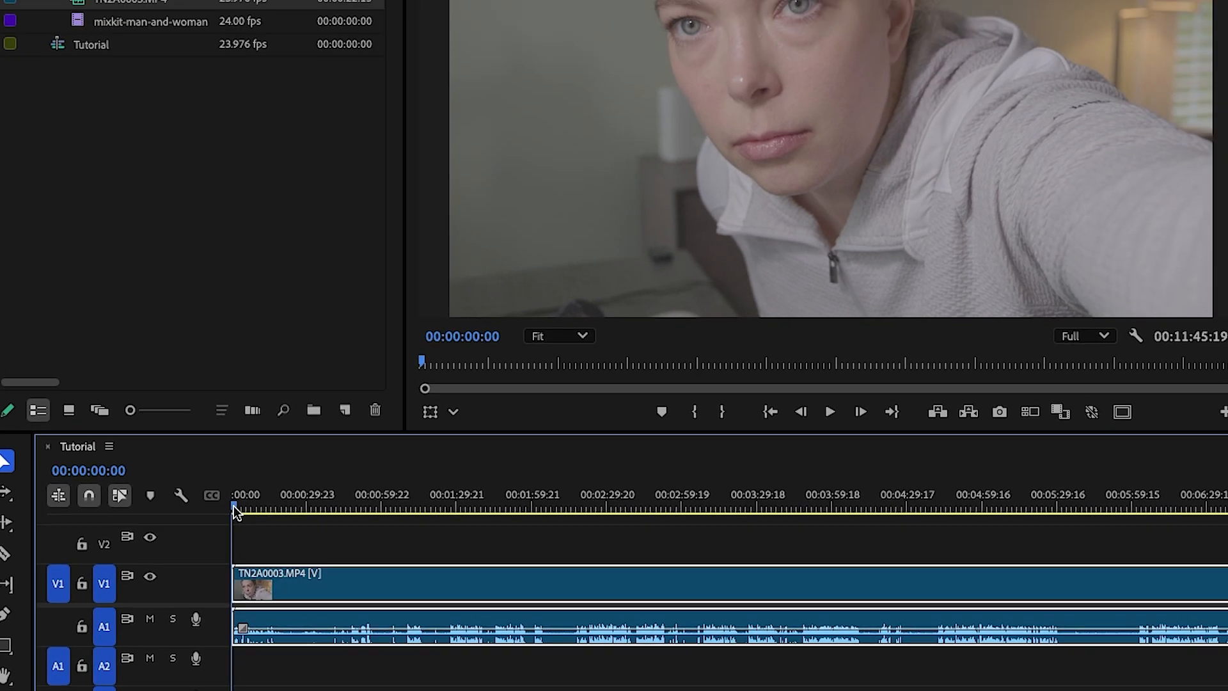
pyautogui.click(401, 439)
pyautogui.moveTo(243, 565); pyautogui.dragTo(382, 551)
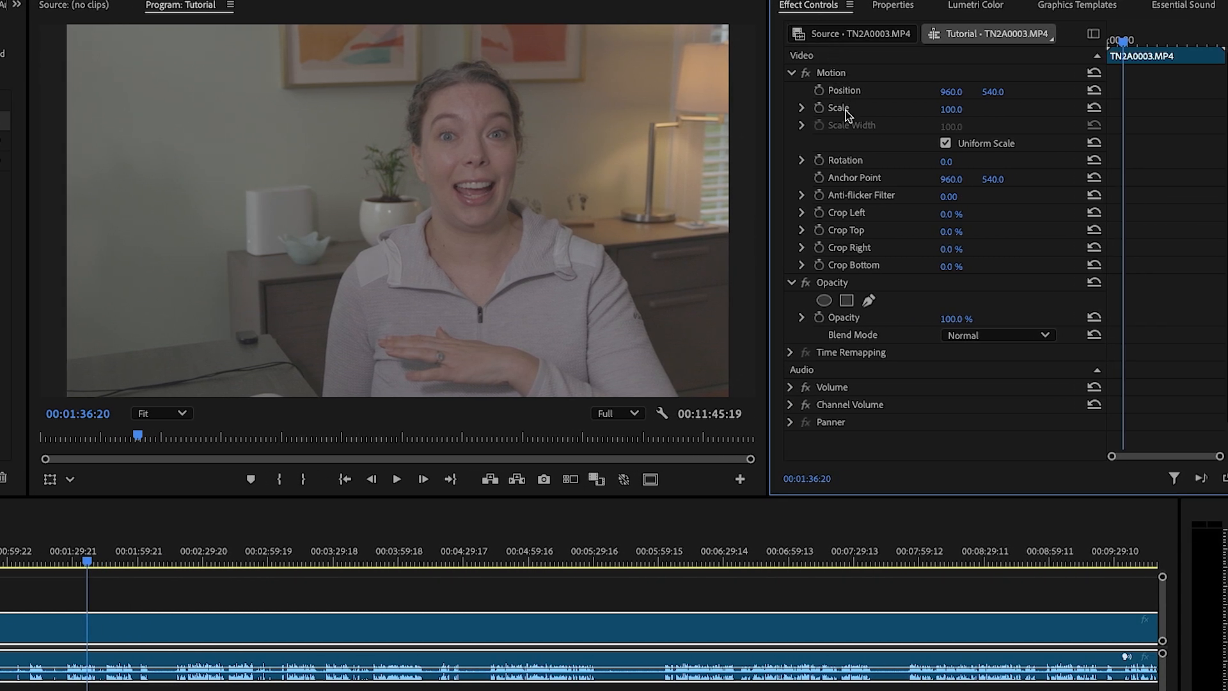
# Scale the TN2A0003.MP4 clip up to 114 and shift its horizontal position so the speaker moves left in the frame
pyautogui.click(950, 110)
pyautogui.write('110')
pyautogui.press('Return')
pyautogui.moveTo(951, 110); pyautogui.dragTo(955, 109)
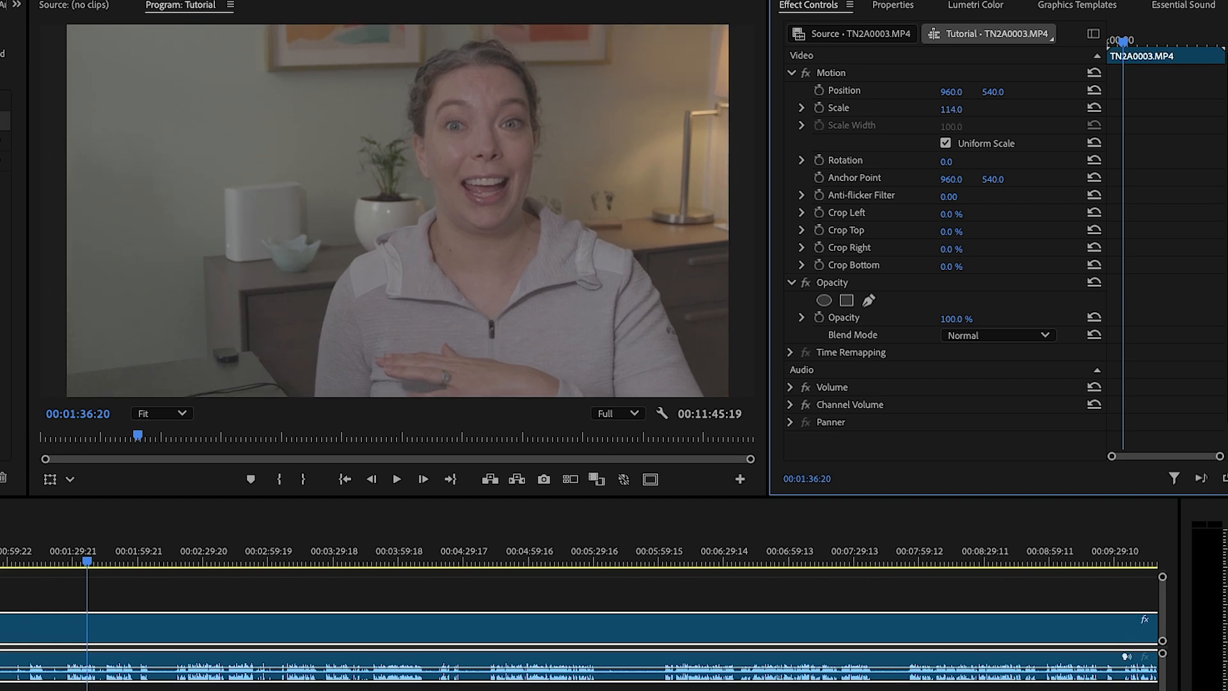
pyautogui.moveTo(950, 91); pyautogui.dragTo(907, 91)
pyautogui.moveTo(950, 92)
pyautogui.mouseDown()
pyautogui.moveTo(932, 92)
pyautogui.moveTo(949, 92)
pyautogui.mouseUp()
# Examine the Tutorial timeline around the playhead at closer and wider zoom levels
pyautogui.press('=')
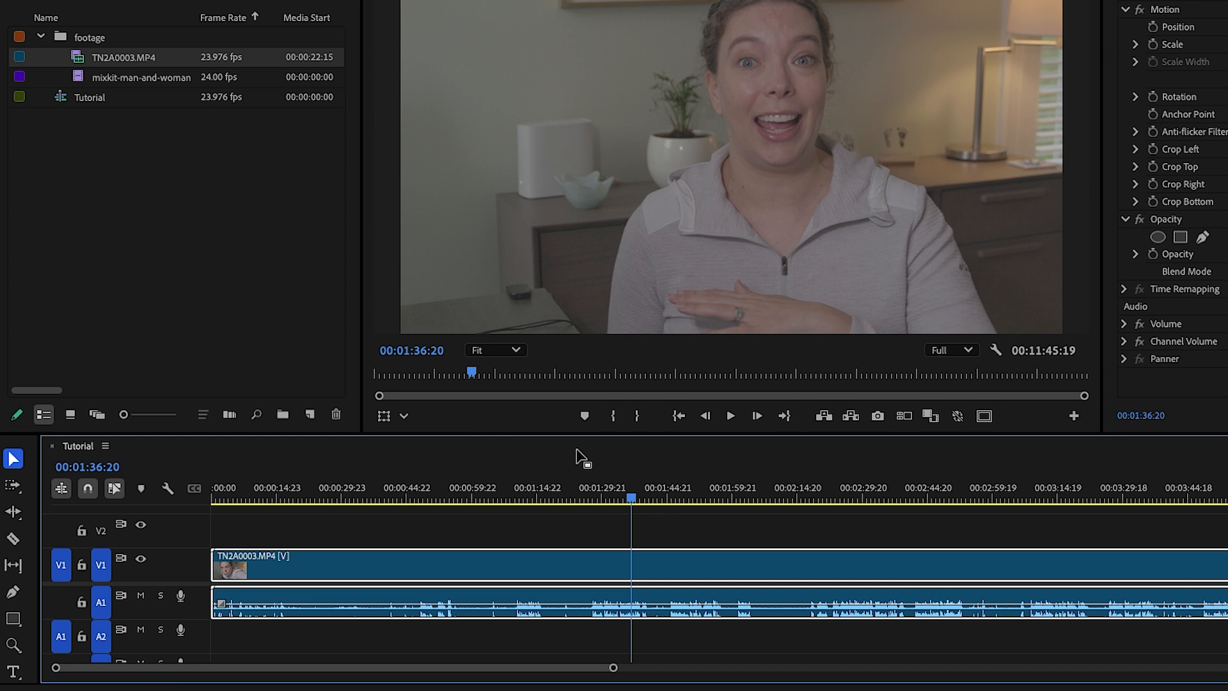
pyautogui.press('=')
pyautogui.press('=')
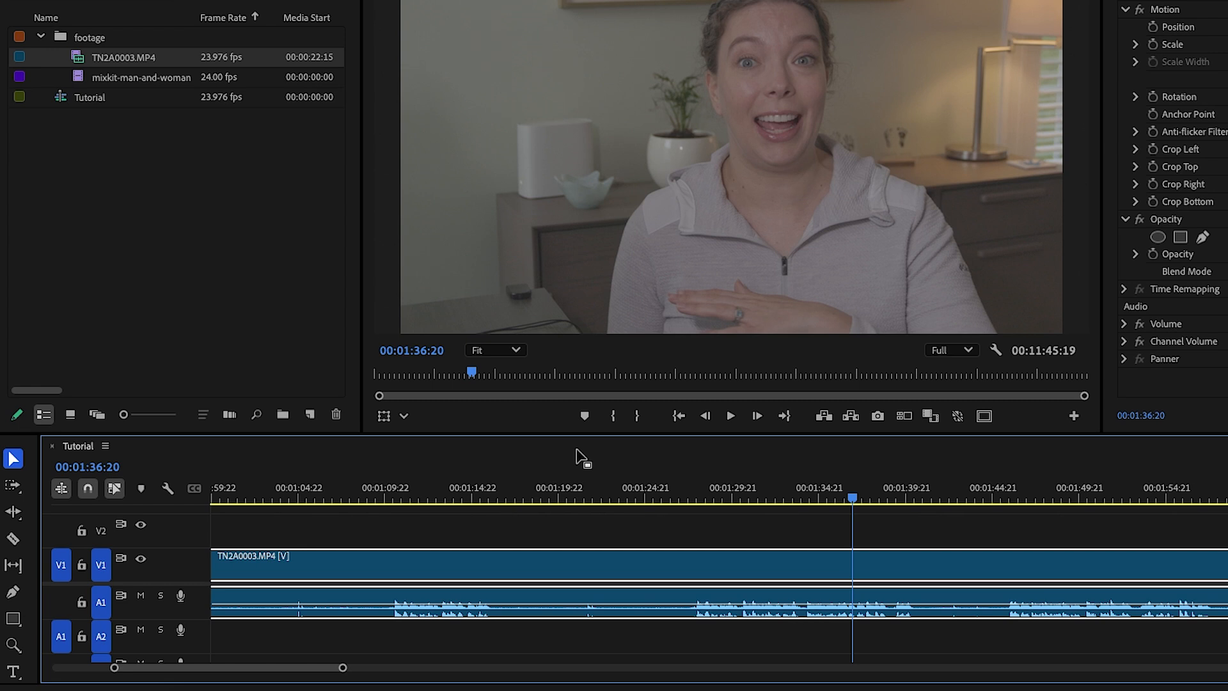
pyautogui.press('-')
pyautogui.press('-')
pyautogui.press('-')
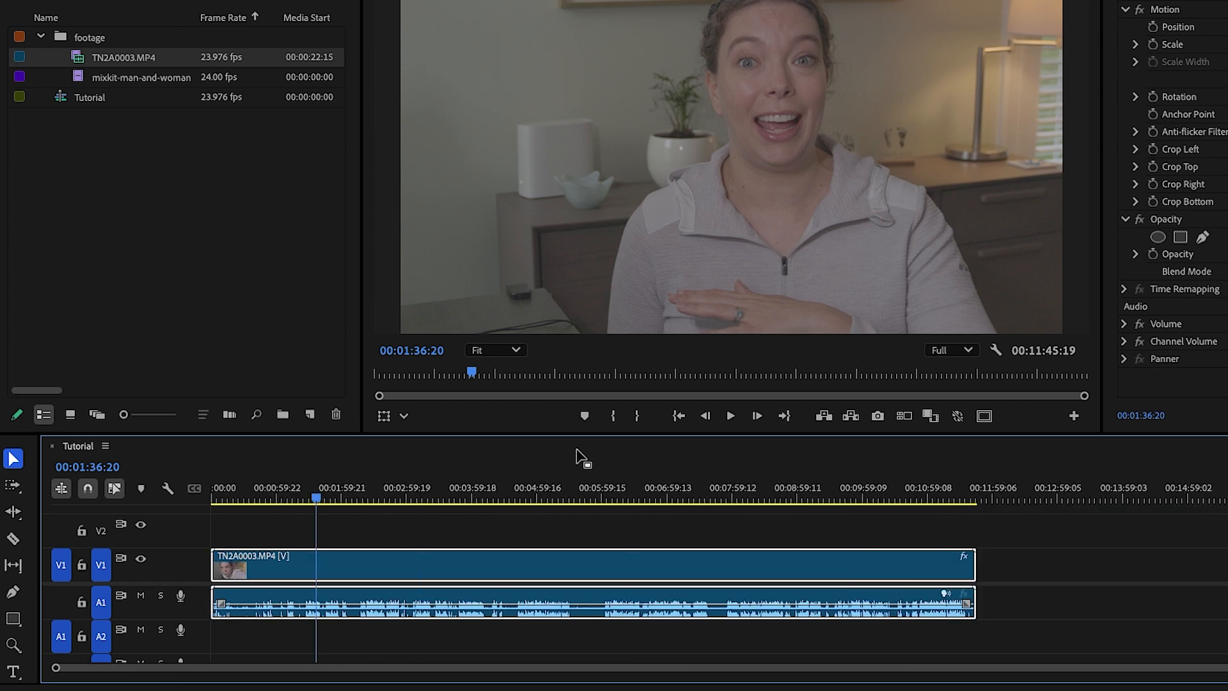
pyautogui.press('=')
pyautogui.press('=')
pyautogui.press('=')
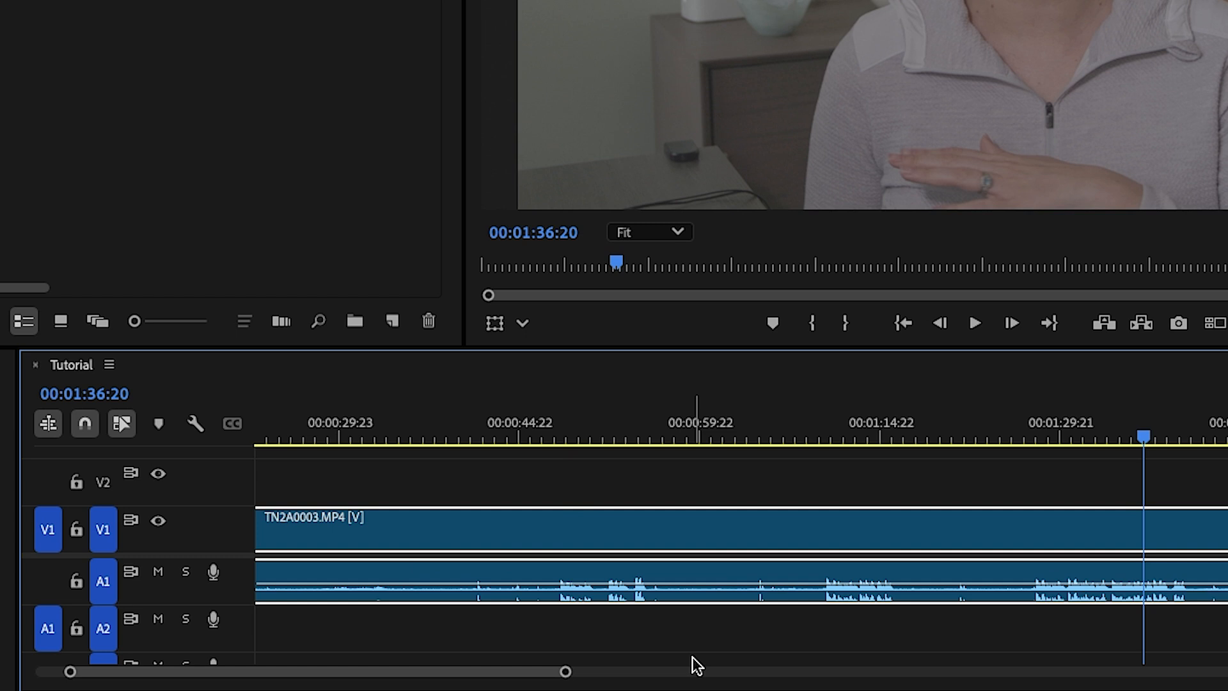
# Expand the height of the Video 1 track in the Tutorial timeline
pyautogui.doubleClick(212, 524)
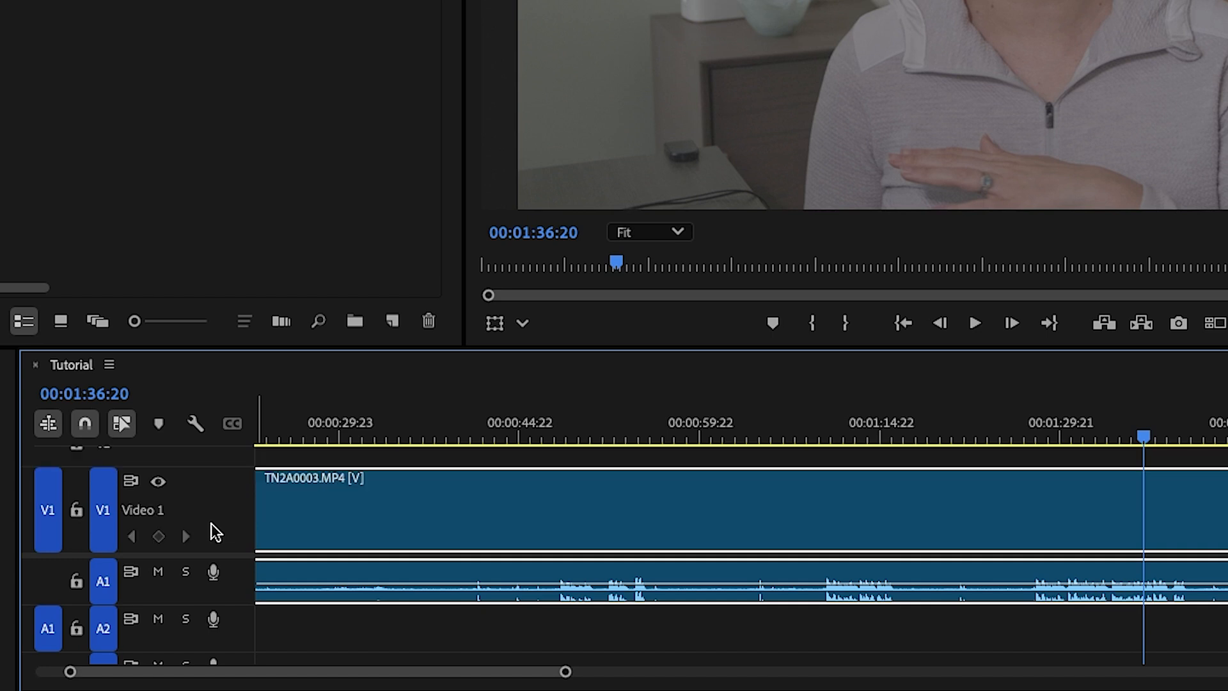
# Expand the height of the Audio 1 track in the Tutorial timeline
pyautogui.doubleClick(230, 590)
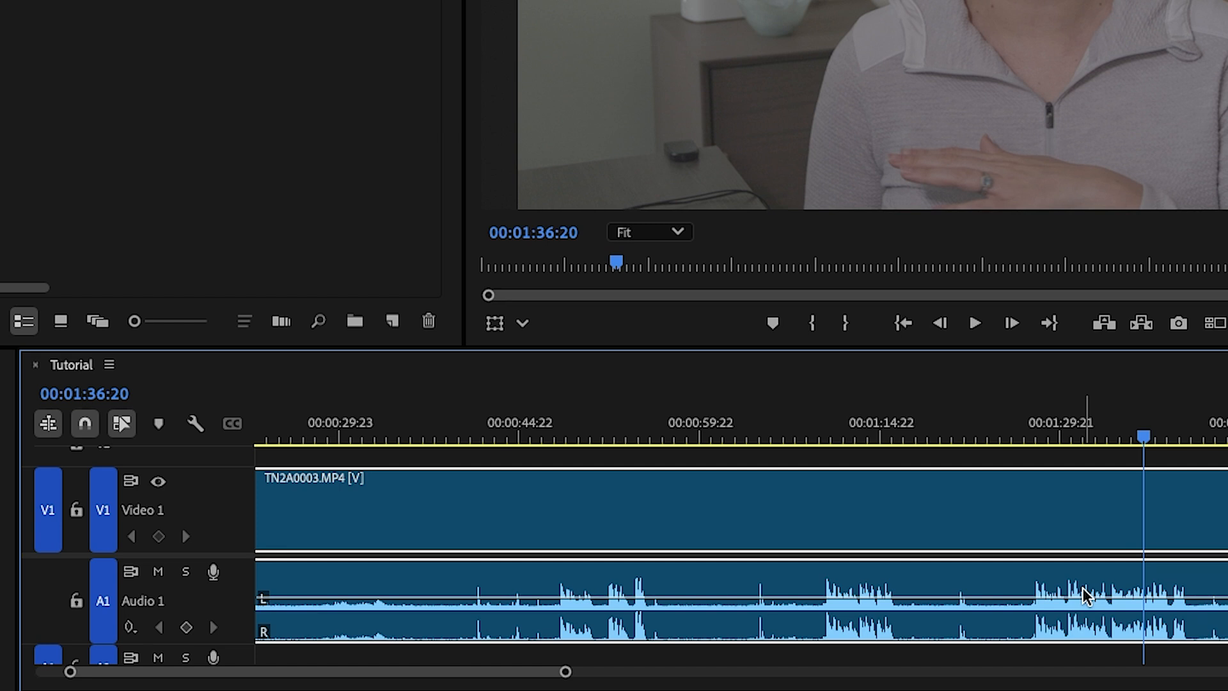
pyautogui.press('-')
pyautogui.press('-')
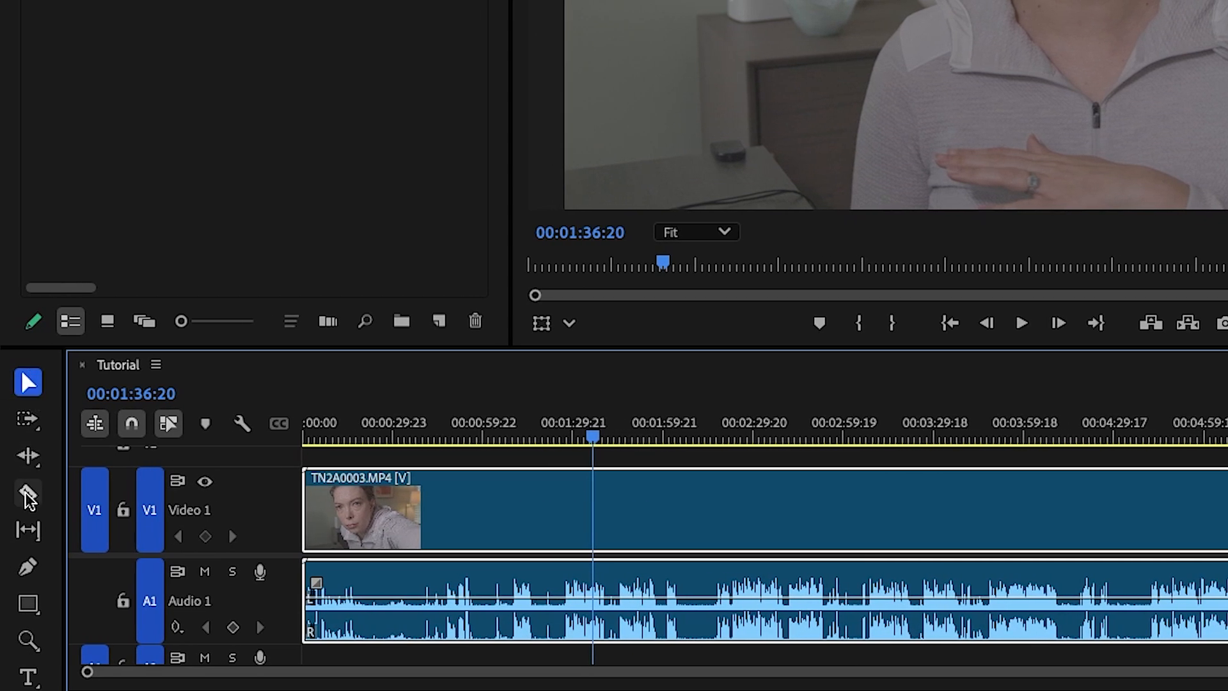
# Cut TN2A0003.MP4 with the Razor tool shortly before the 00:01:29:21 mark and delete the opening segment
pyautogui.click(28, 493)
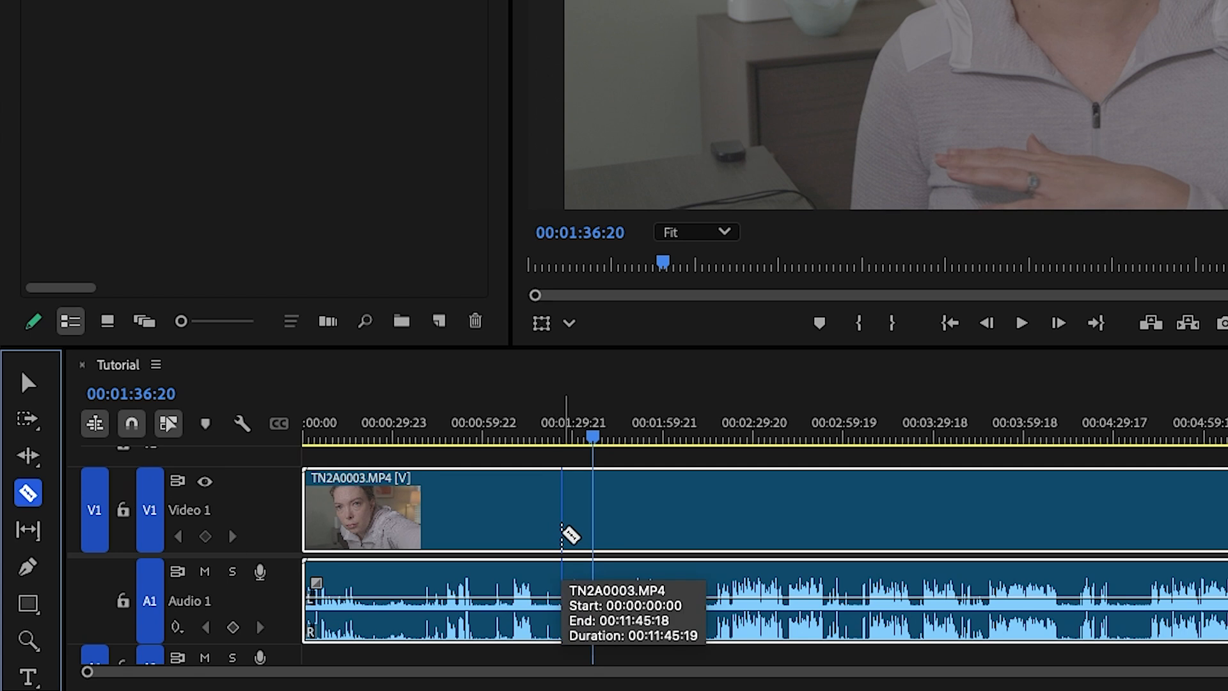
pyautogui.click(562, 535)
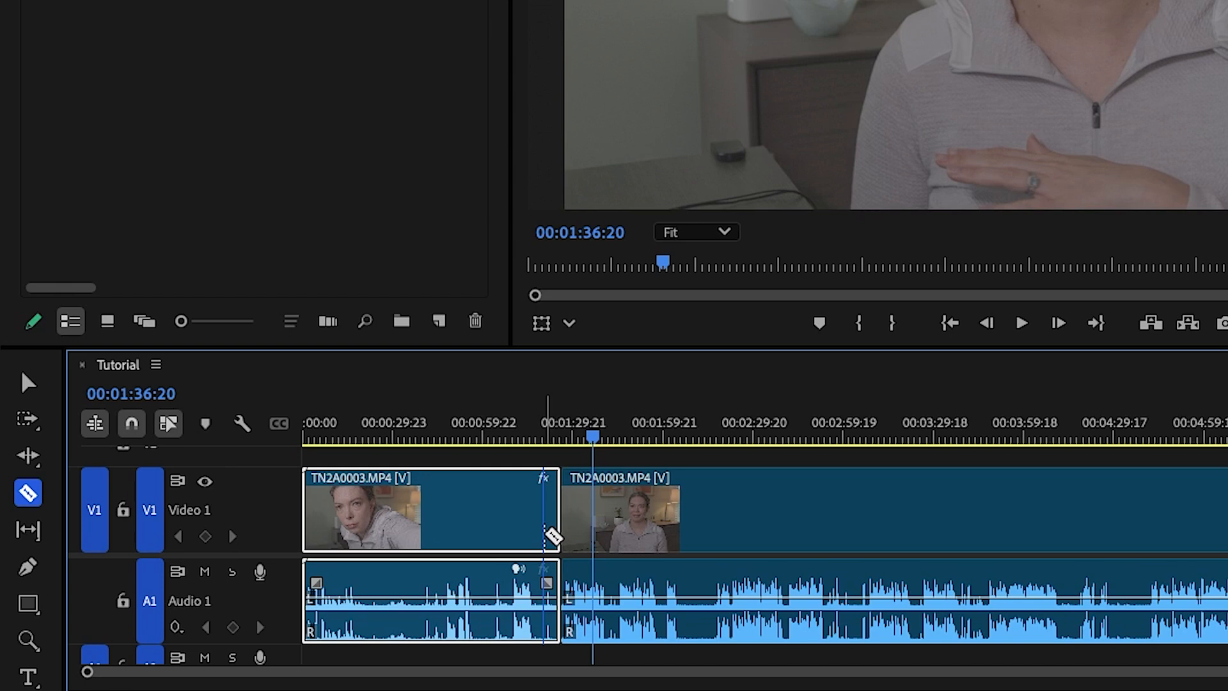
pyautogui.press('Delete')
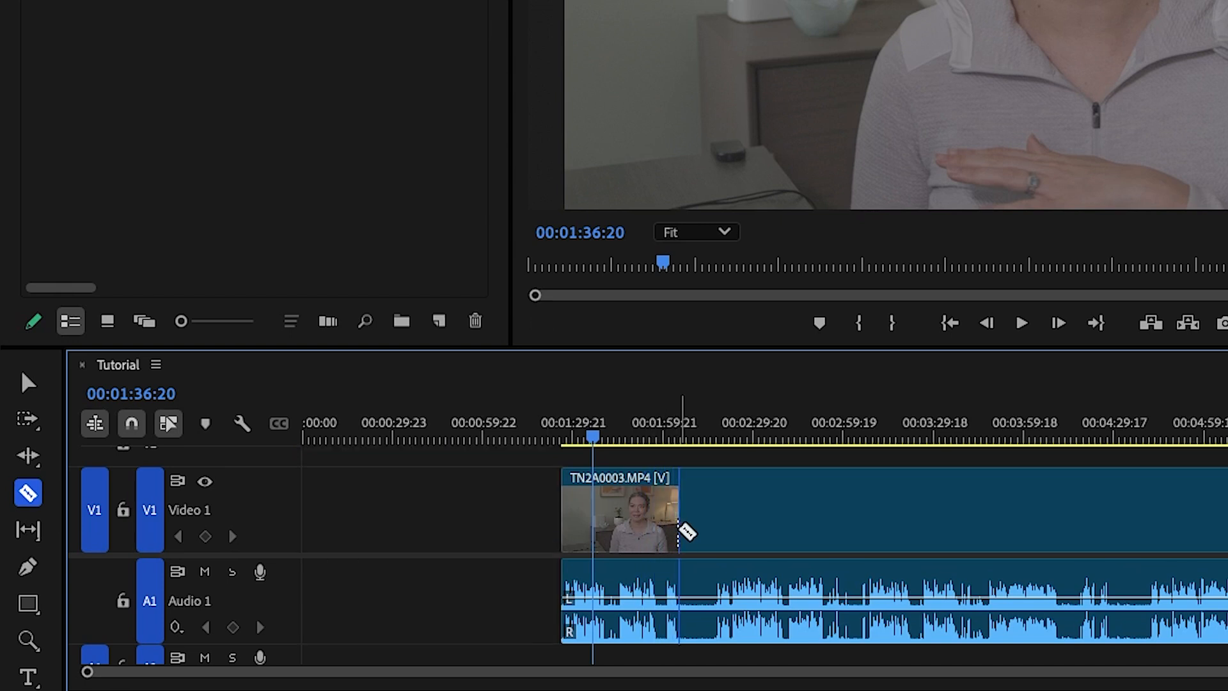
# Razor out the TN2A0003.MP4 section from 00:02:05:04 to 00:02:16:14 and delete it, leaving a gap
pyautogui.click(681, 530)
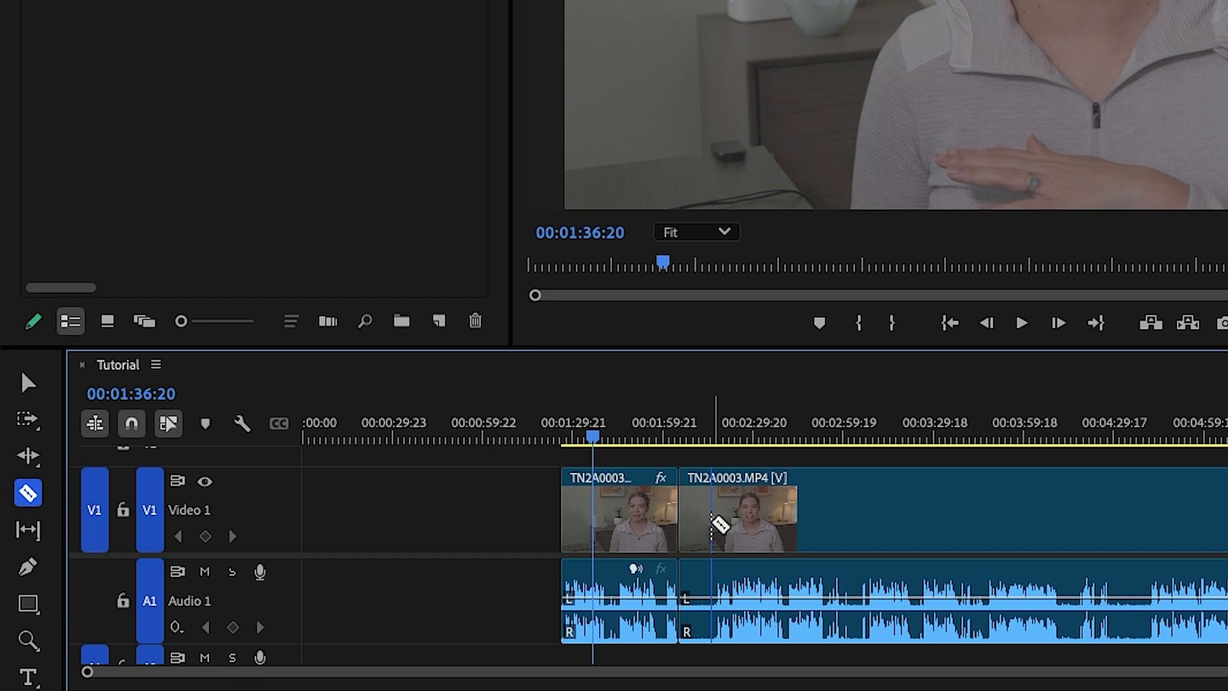
pyautogui.click(712, 524)
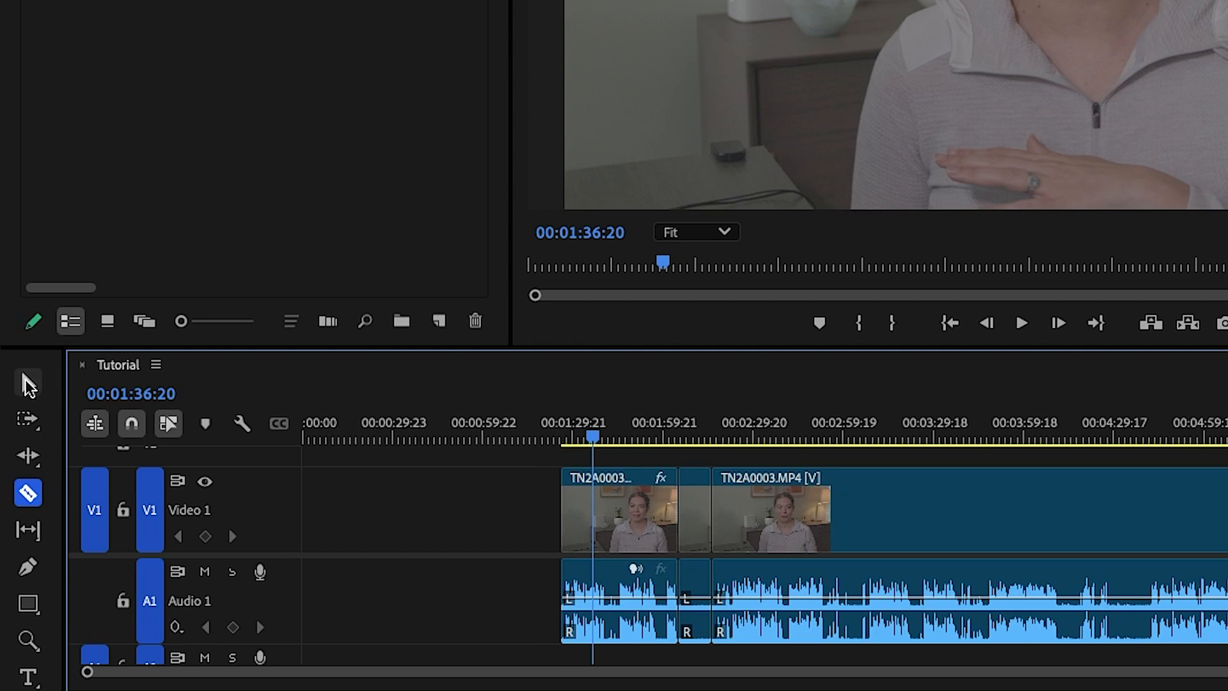
pyautogui.click(26, 383)
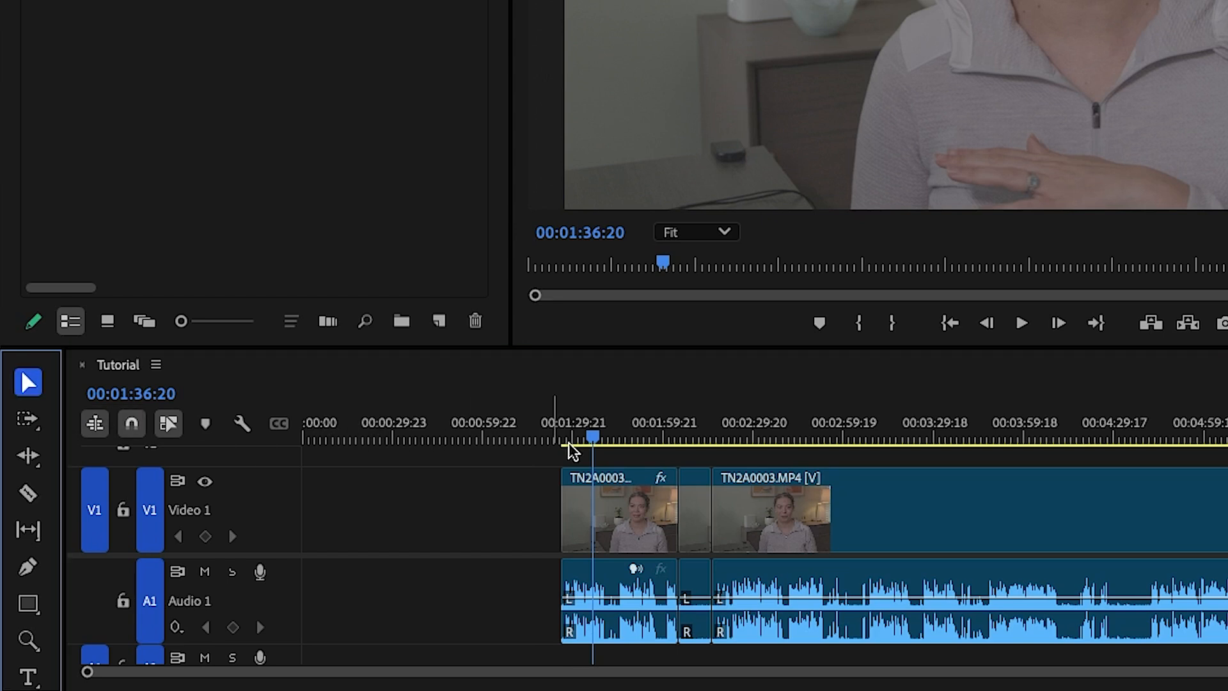
pyautogui.click(699, 525)
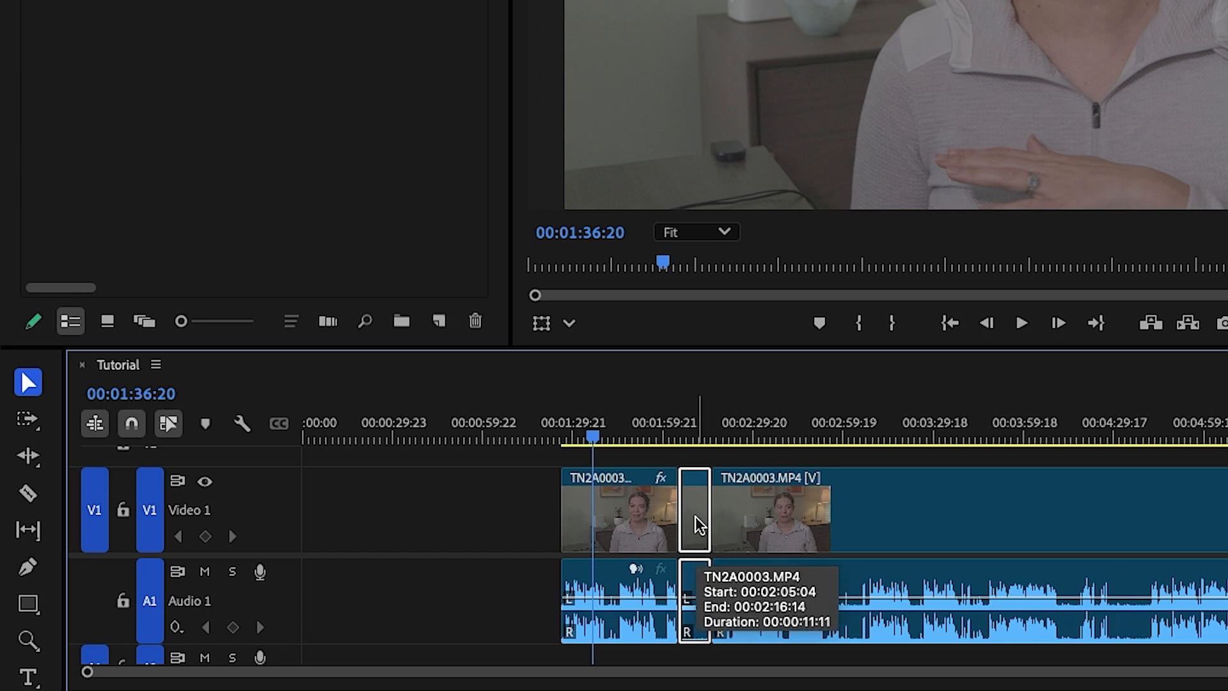
pyautogui.press('Delete')
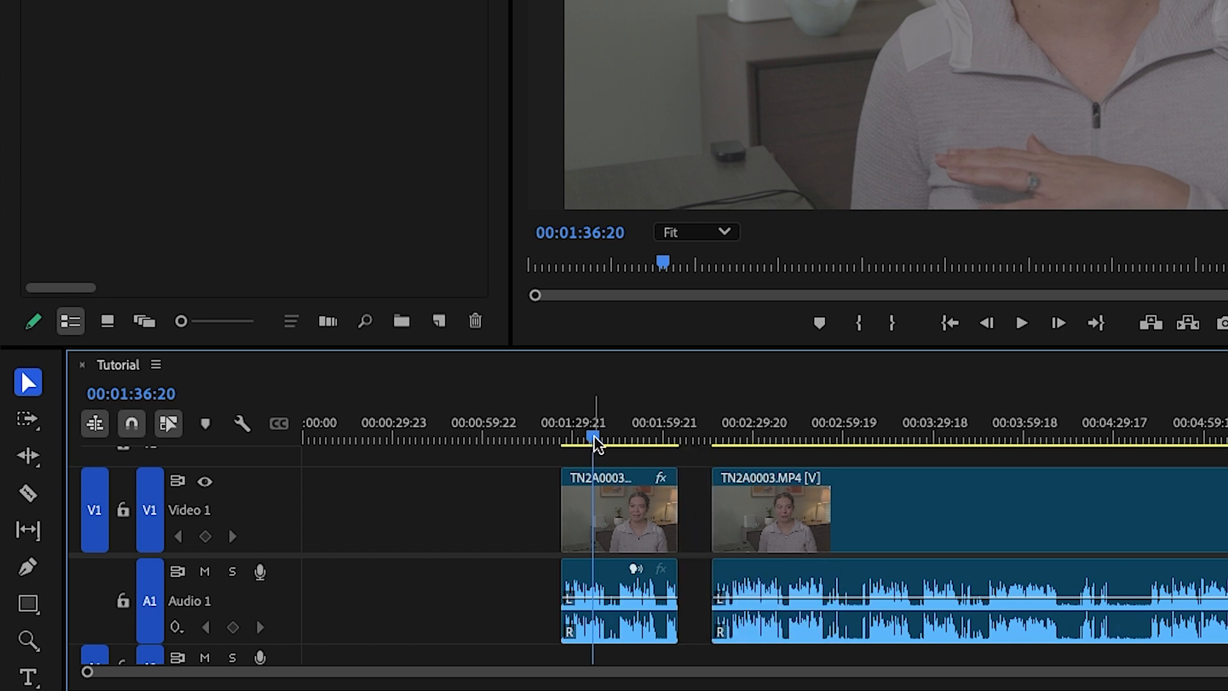
# Split the last timeline clip at 00:02:59:12 and again at 00:03:08:08
pyautogui.moveTo(594, 442); pyautogui.dragTo(843, 423)
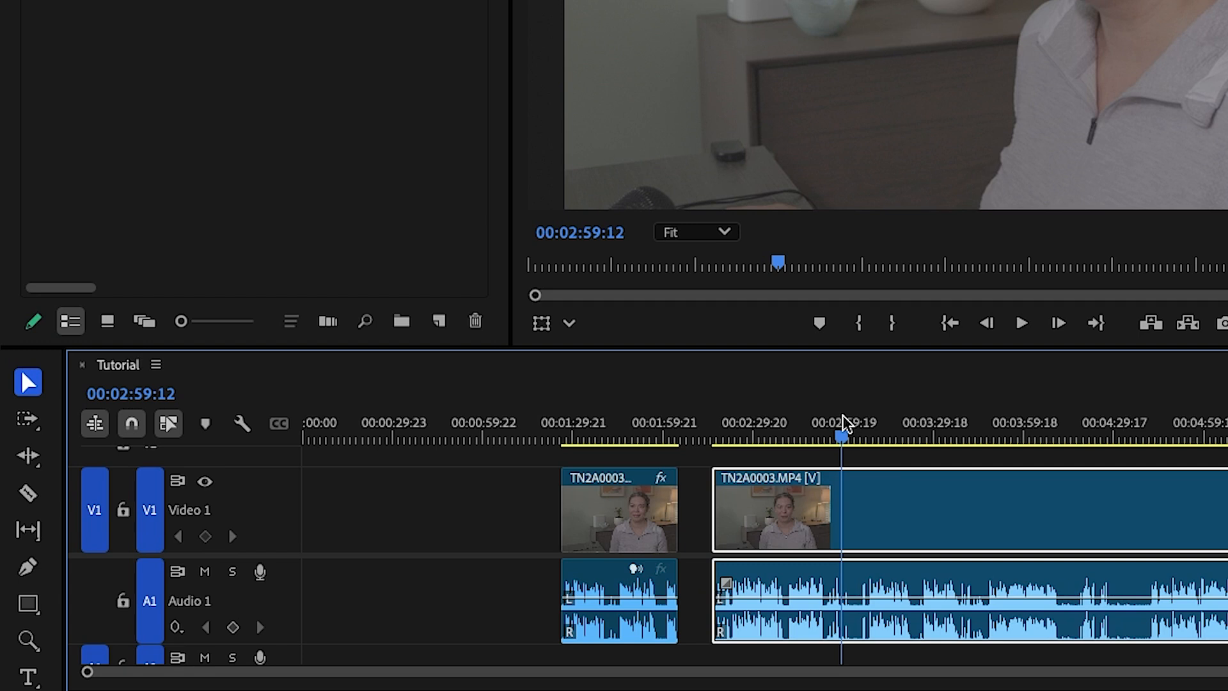
pyautogui.hotkey('ctrl', 'k')
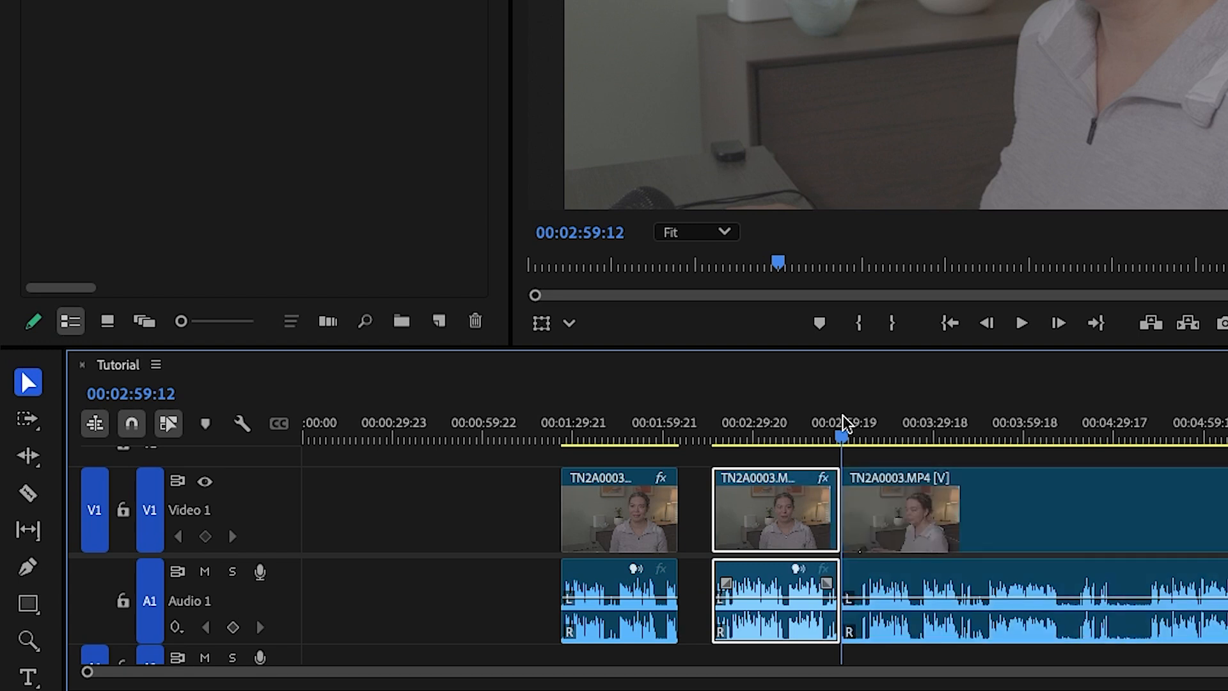
pyautogui.moveTo(842, 438); pyautogui.dragTo(865, 434)
pyautogui.hotkey('ctrl', 'k')
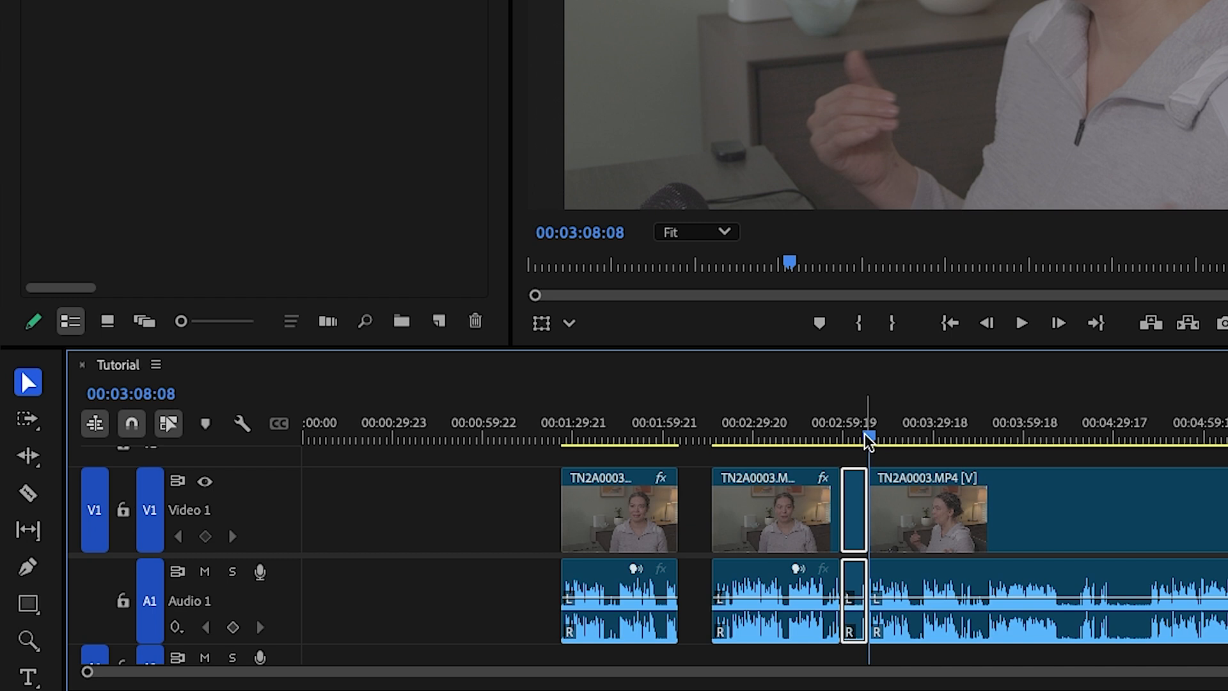
# Try ripple deleting the short segment between the two new cuts, and undo the deletion
pyautogui.press('Delete')
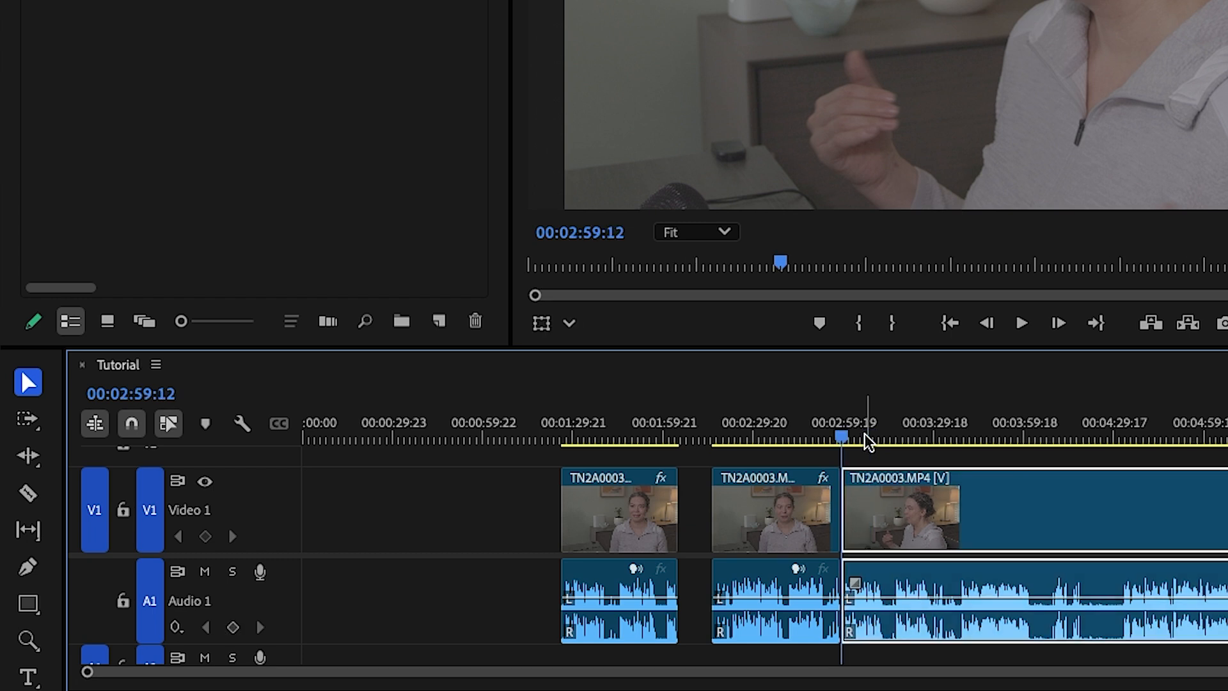
pyautogui.press('super+z')
# Delete the short segment starting at 00:02:59:12 and close the gap it leaves with Ripple Delete
pyautogui.click(855, 516)
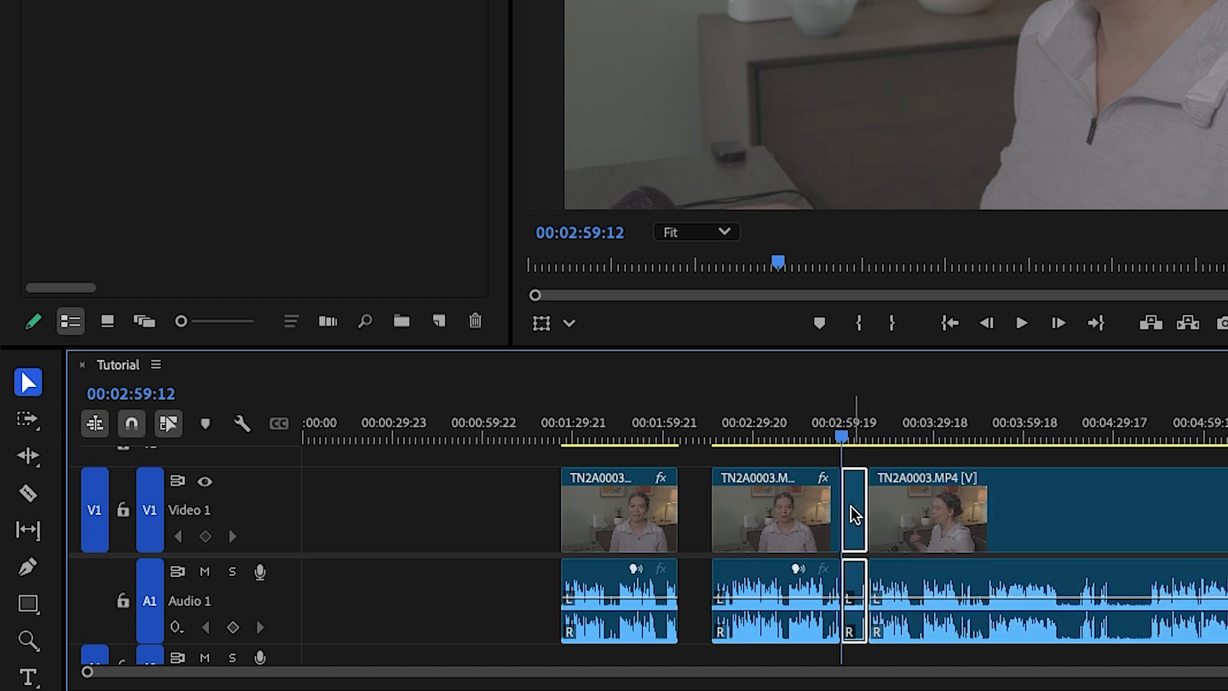
pyautogui.press('Delete')
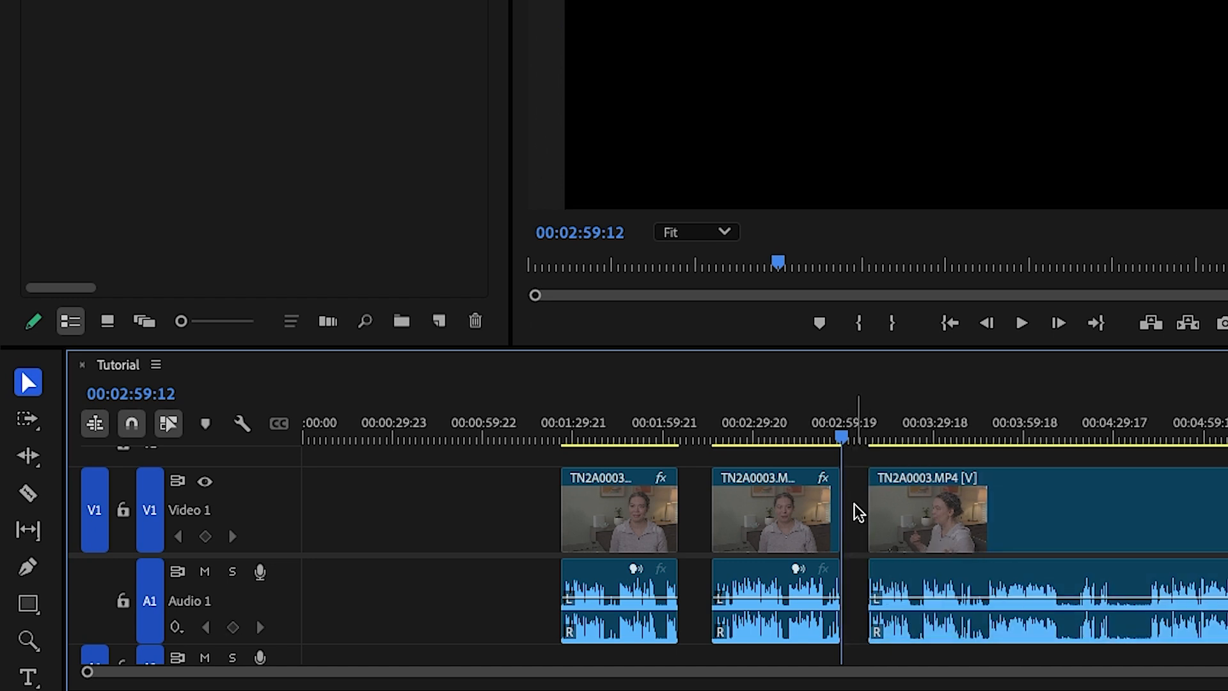
pyautogui.rightClick(858, 511)
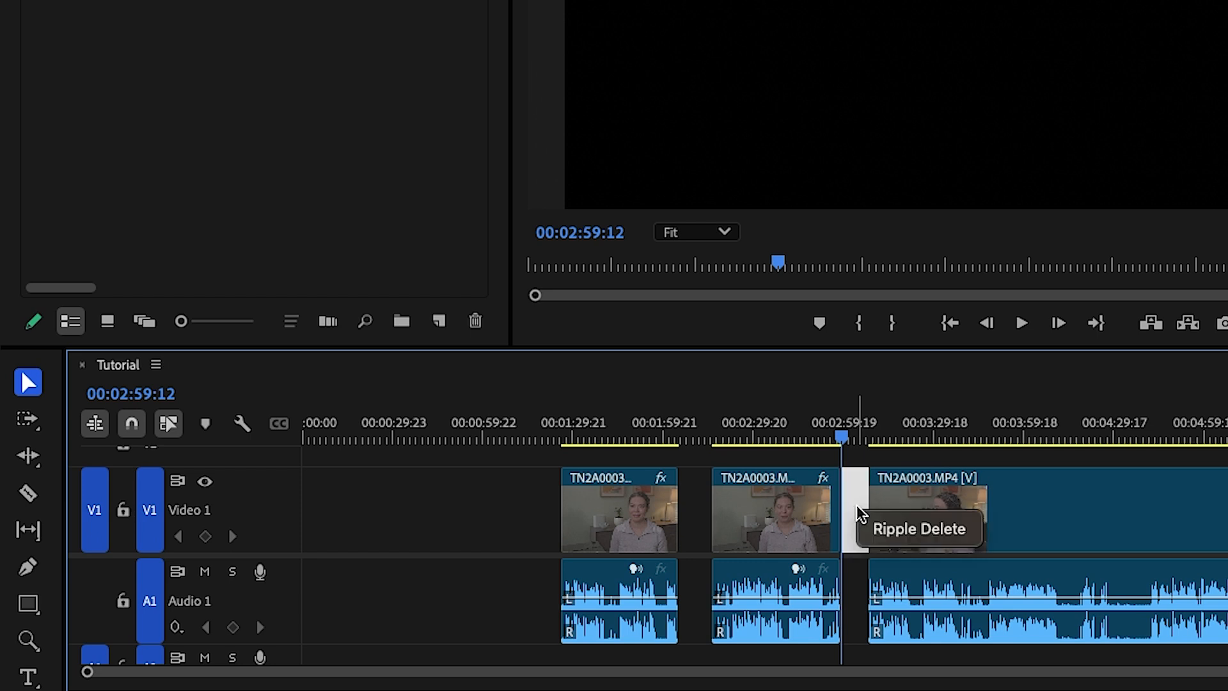
pyautogui.click(934, 535)
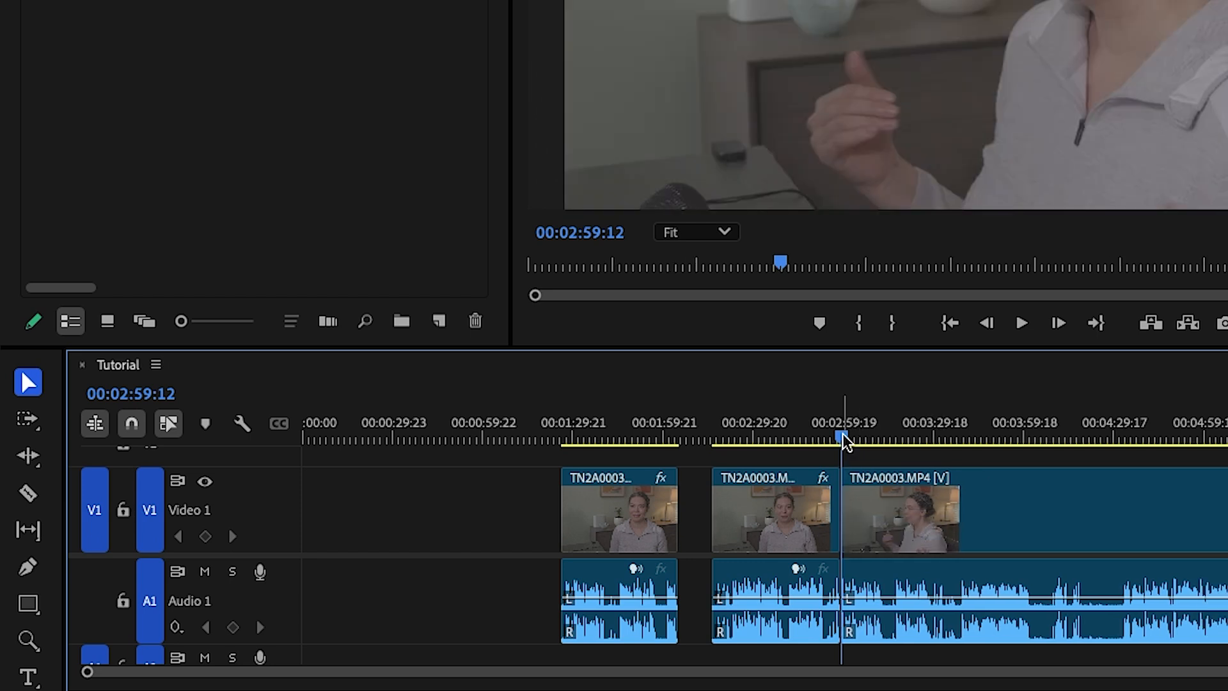
# Split the last clip at 00:04:02:16 and rejoin its two parts with Join Through Edits
pyautogui.moveTo(844, 440); pyautogui.dragTo(1033, 445)
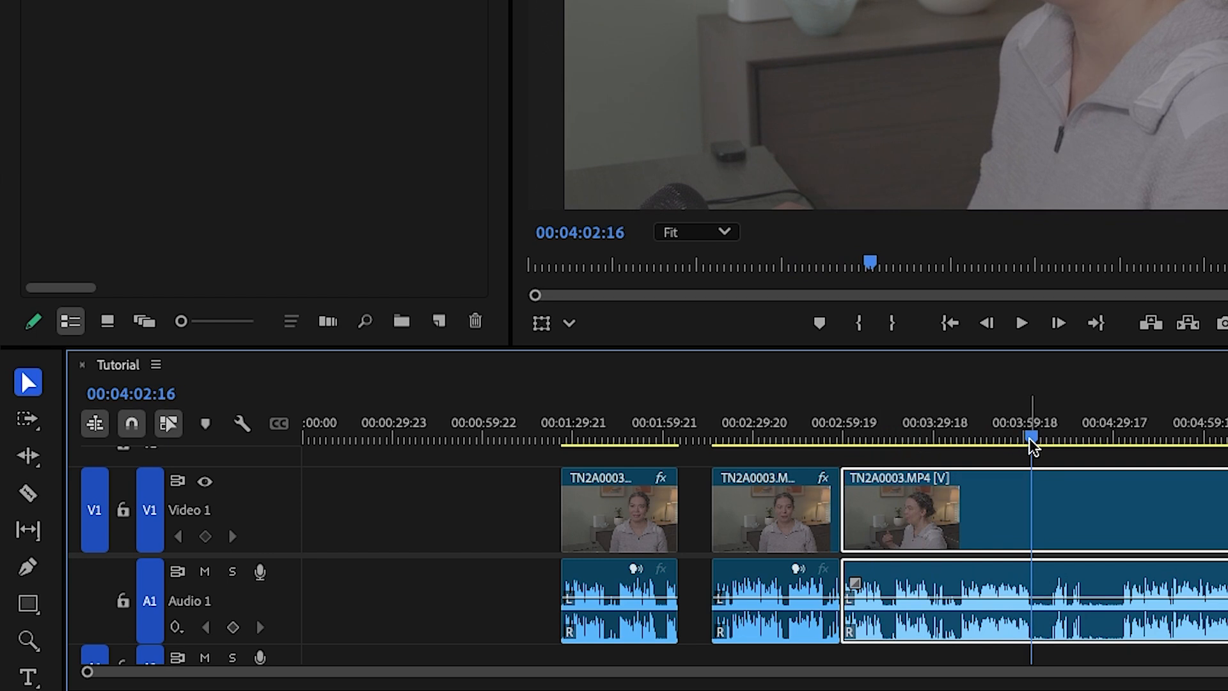
pyautogui.hotkey('ctrl', 'k')
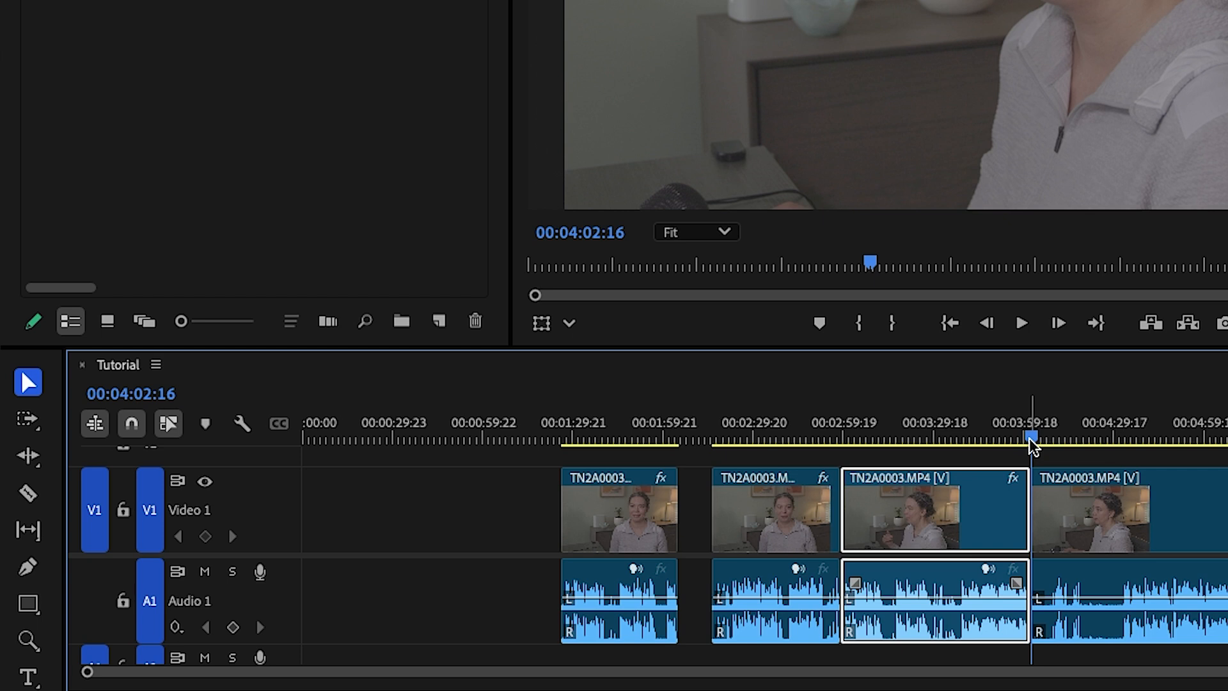
pyautogui.rightClick(1025, 517)
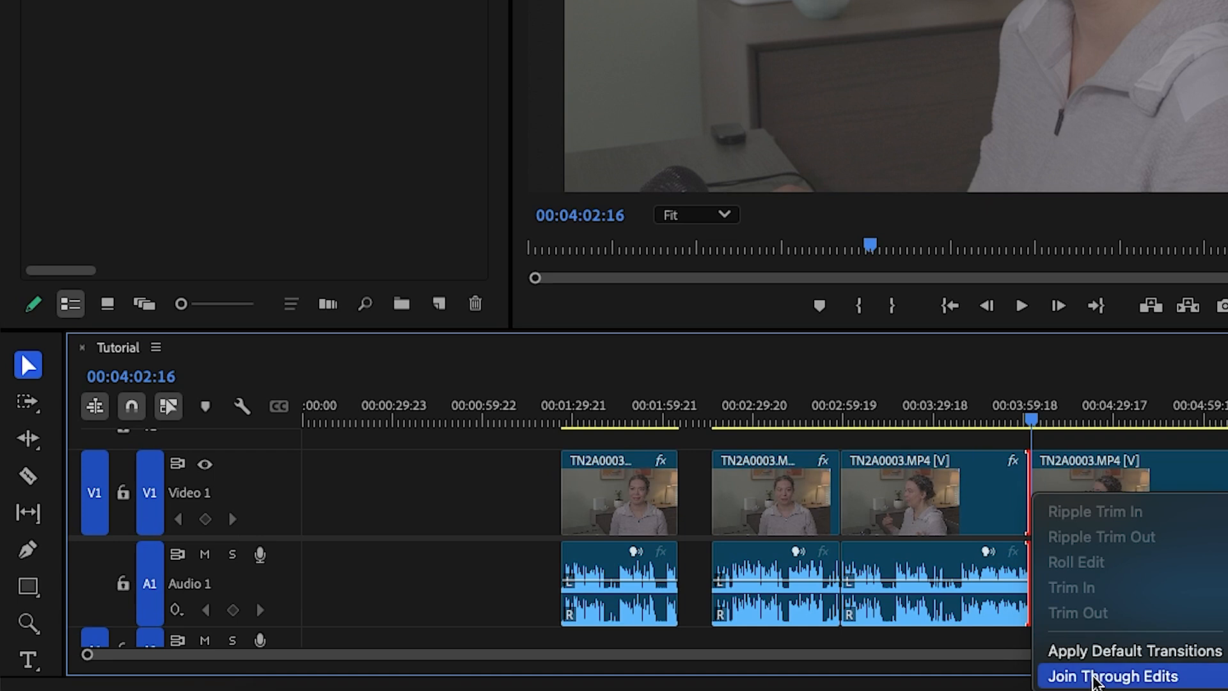
pyautogui.click(1093, 677)
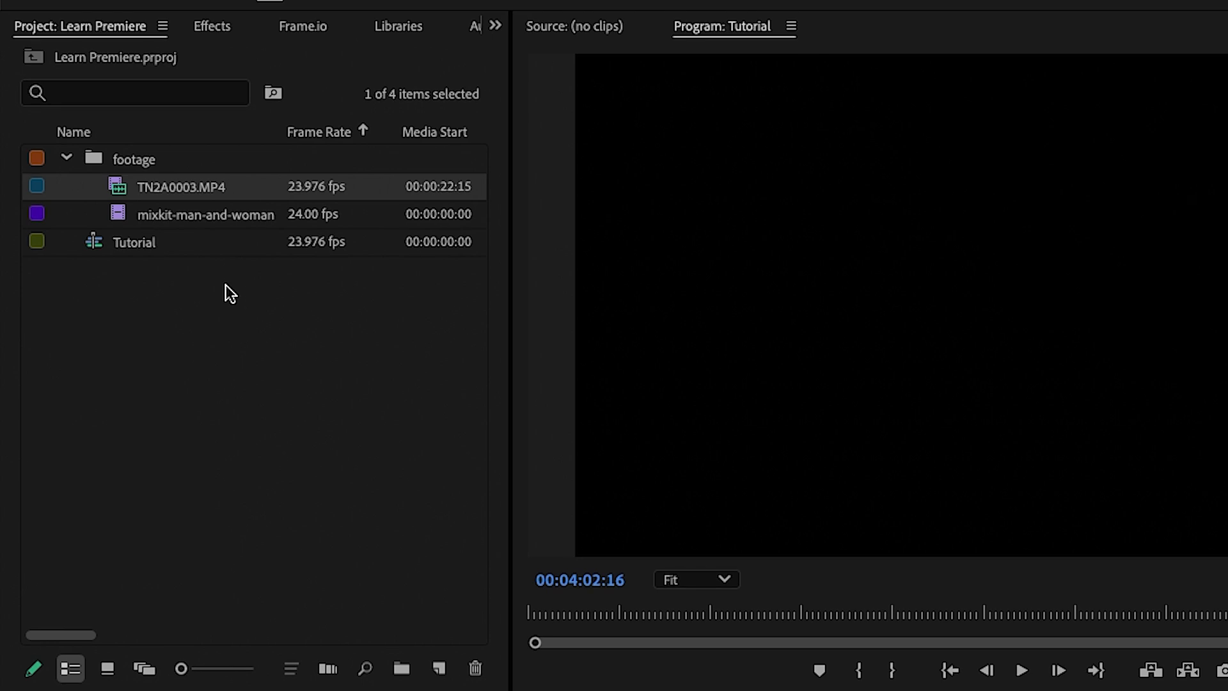
# Open the mixkit-man-and-woman clip from the footage bin in the Source monitor and scrub through it
pyautogui.click(117, 213)
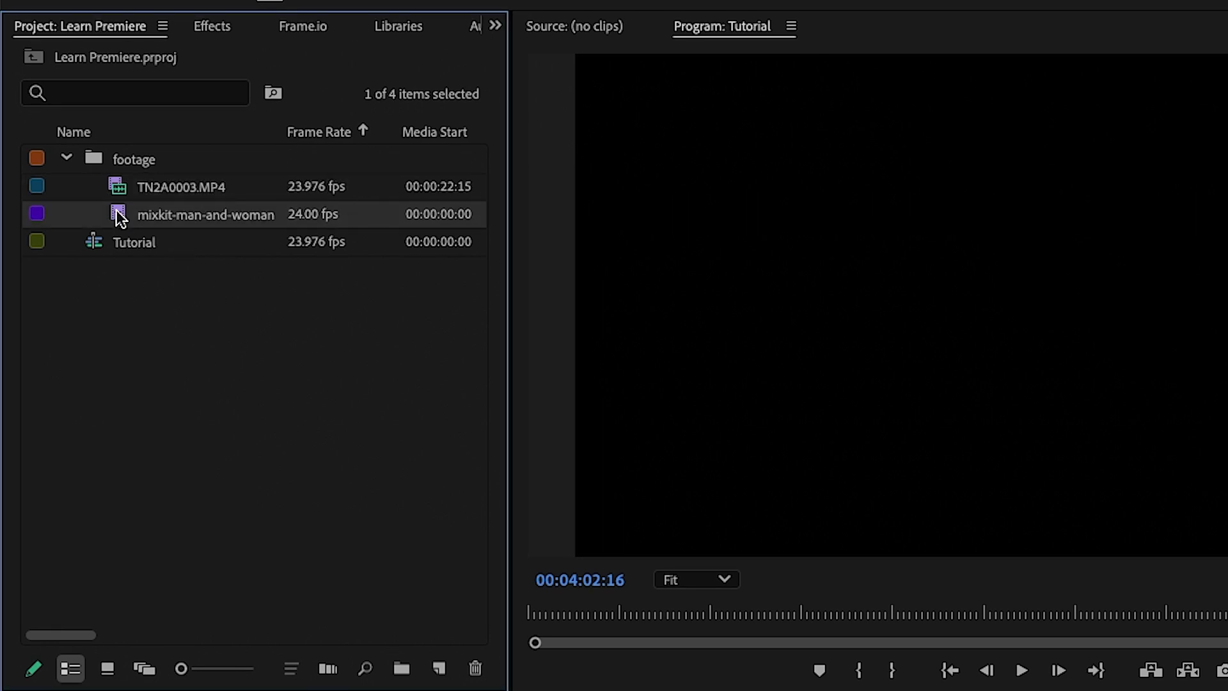
pyautogui.doubleClick(117, 209)
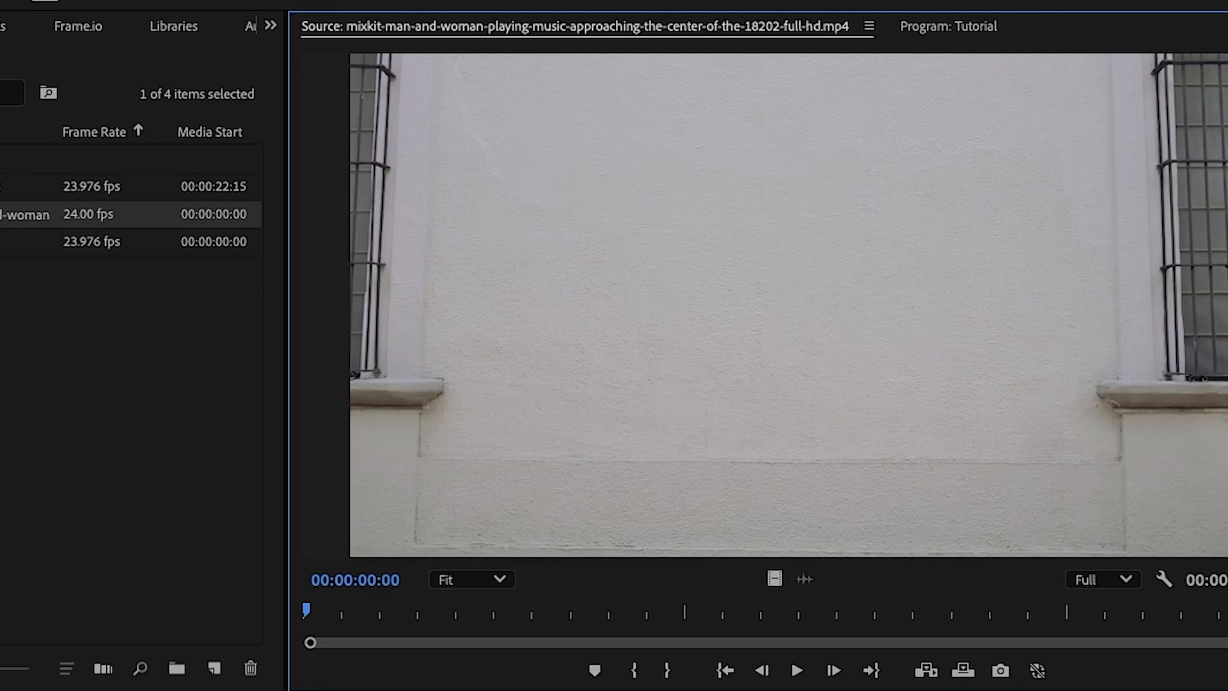
pyautogui.moveTo(131, 612); pyautogui.dragTo(993, 599)
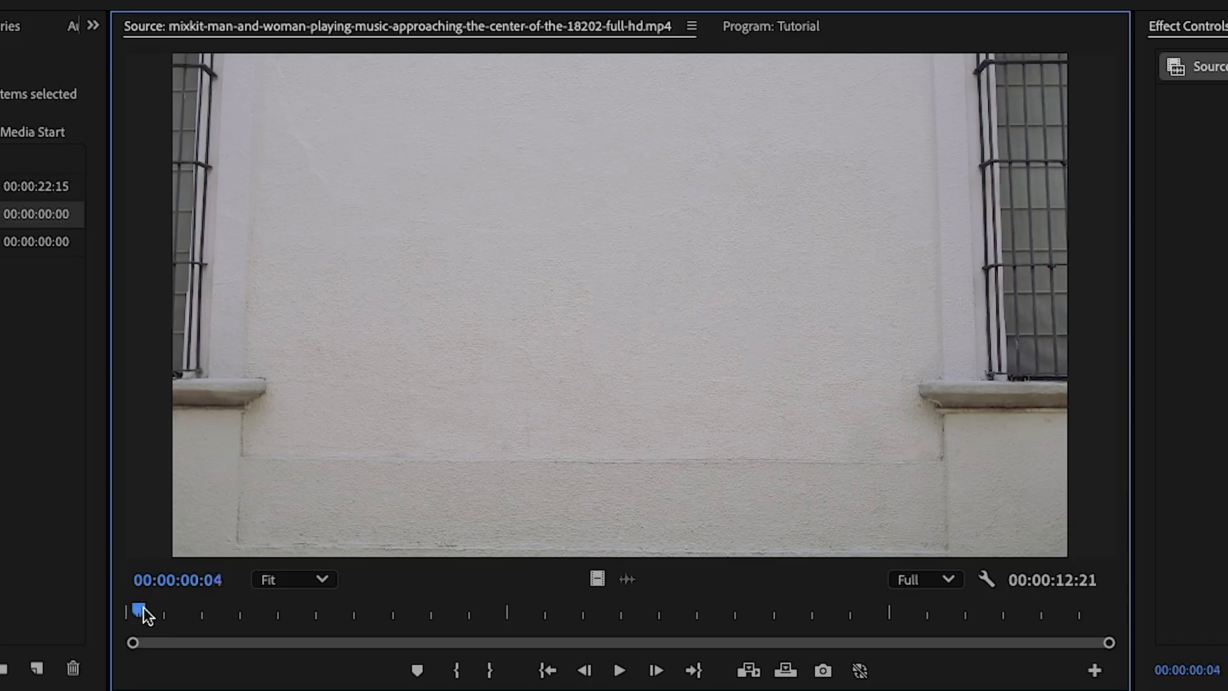
# Mark the mixkit clip from 00:00:02:21 to 00:00:06:00 and place its video only above Video 1, at the end of the first timeline clip
pyautogui.moveTo(142, 610); pyautogui.dragTo(350, 585)
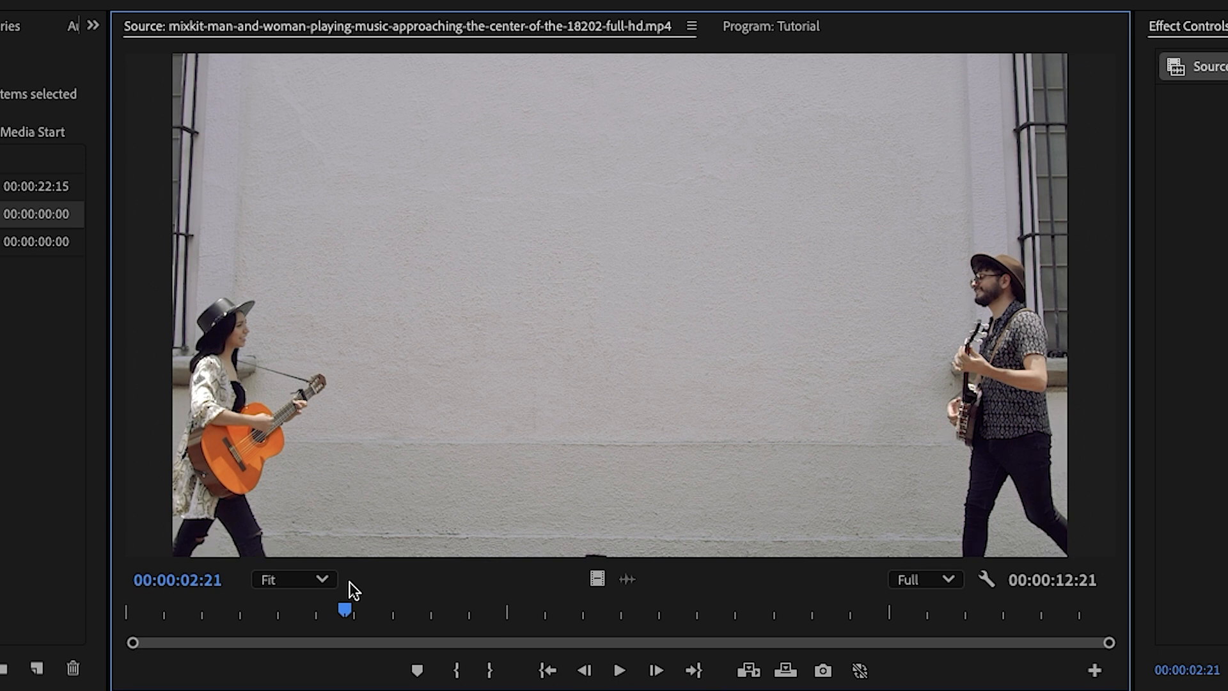
pyautogui.press('i')
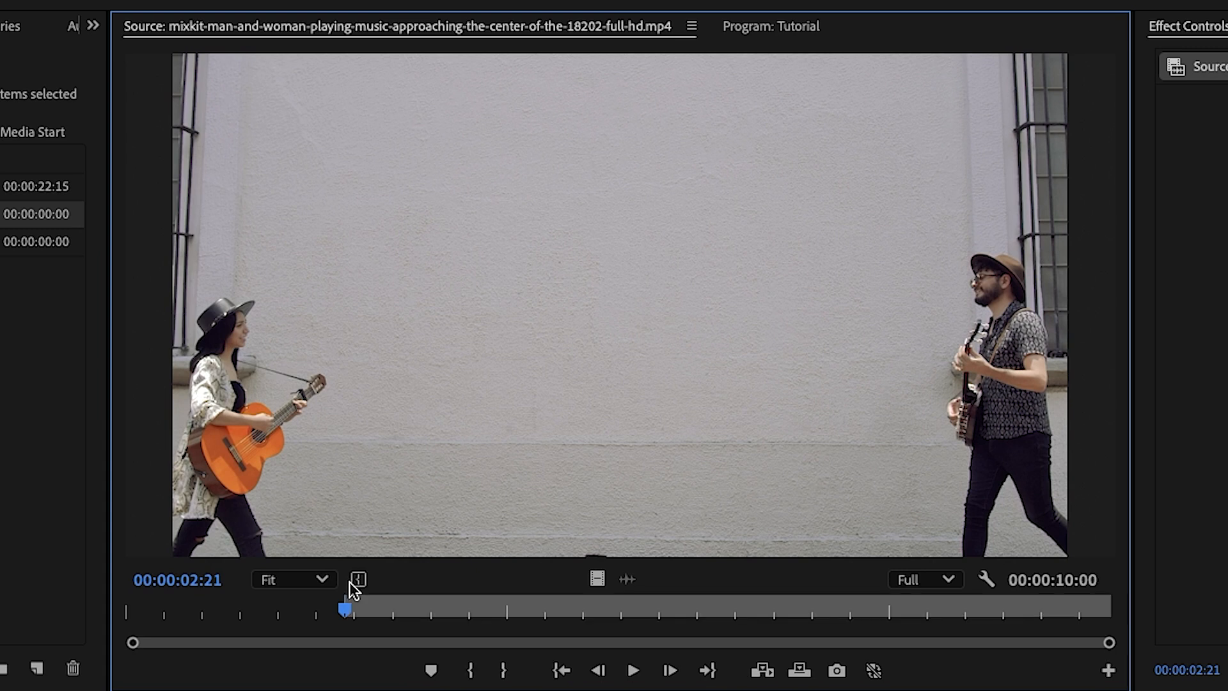
pyautogui.moveTo(340, 613); pyautogui.dragTo(585, 607)
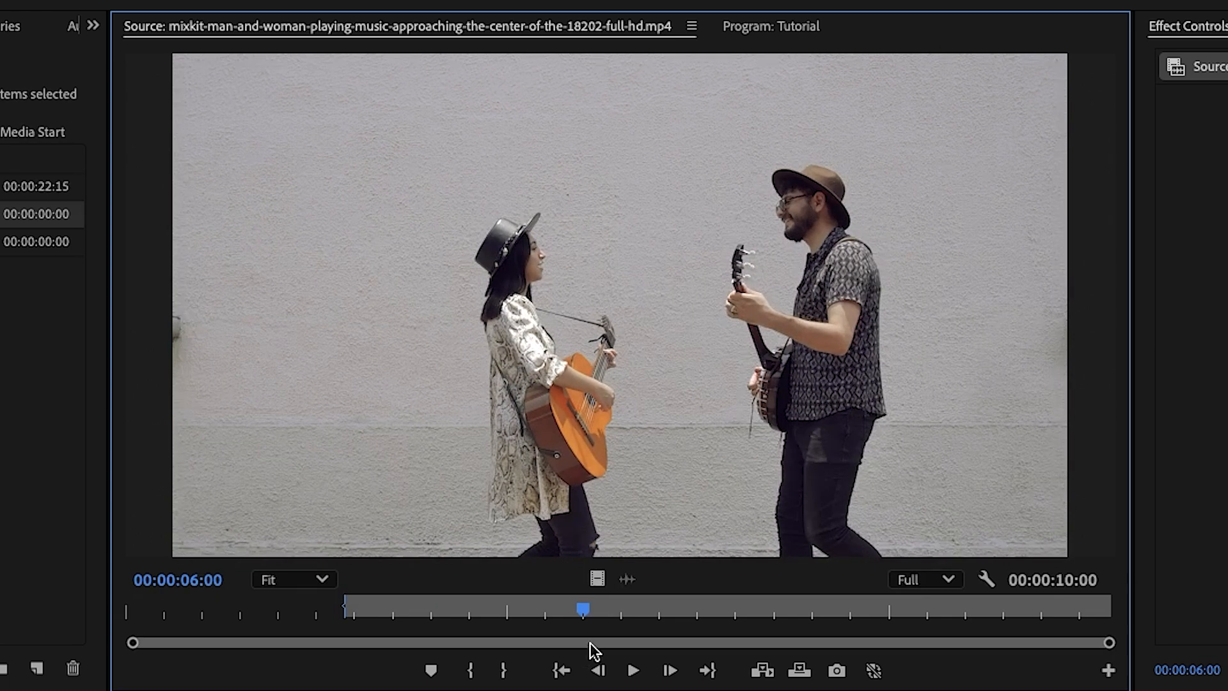
pyautogui.press('o')
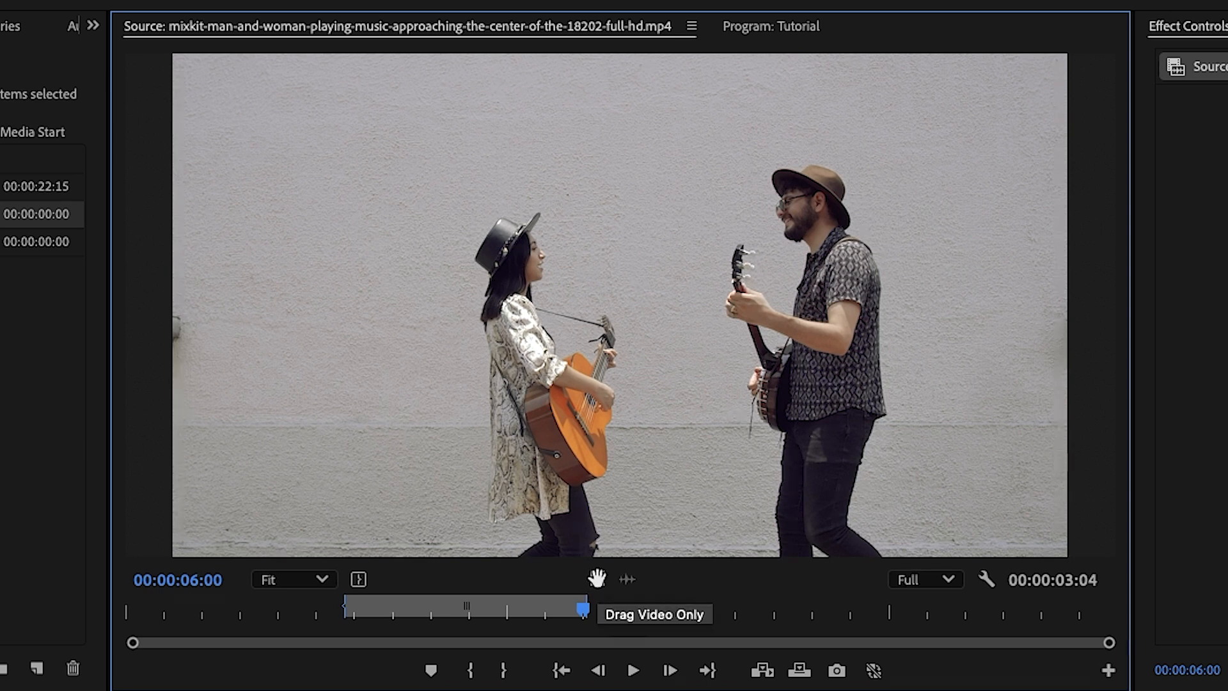
pyautogui.moveTo(597, 578); pyautogui.dragTo(280, 524)
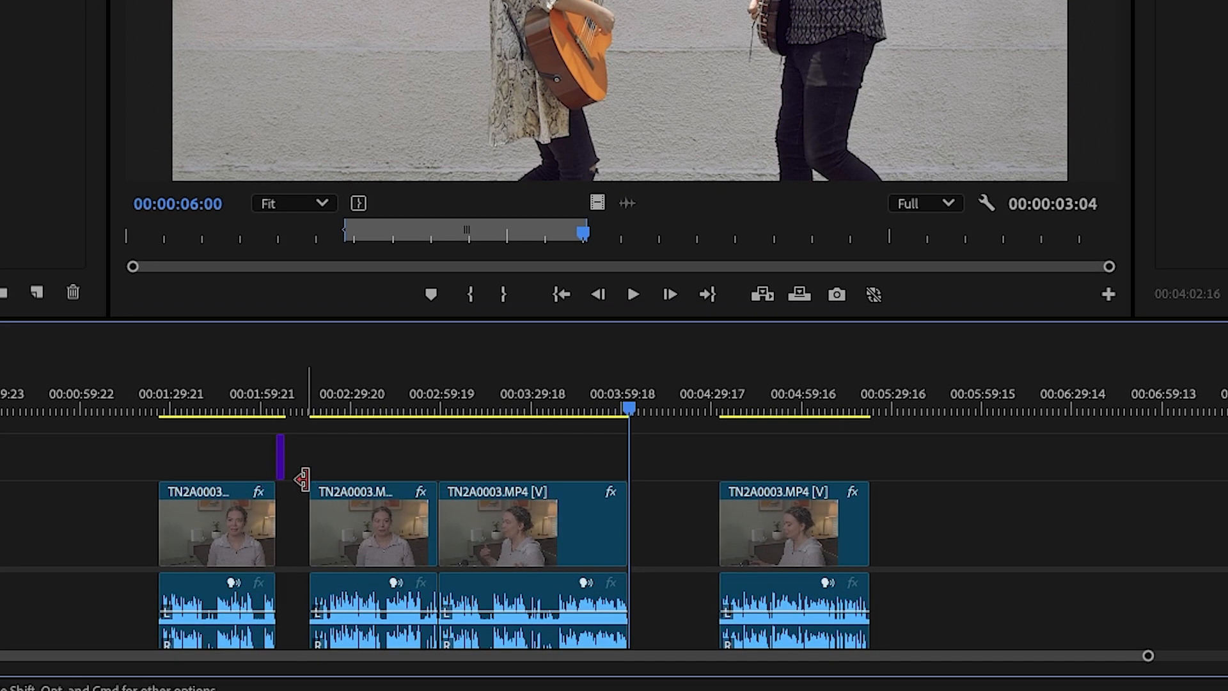
# Select the three TN2A0003.MP4 clips after the gap and move them 00:00:08:07 earlier to the end of the mixkit clip
pyautogui.click(308, 471)
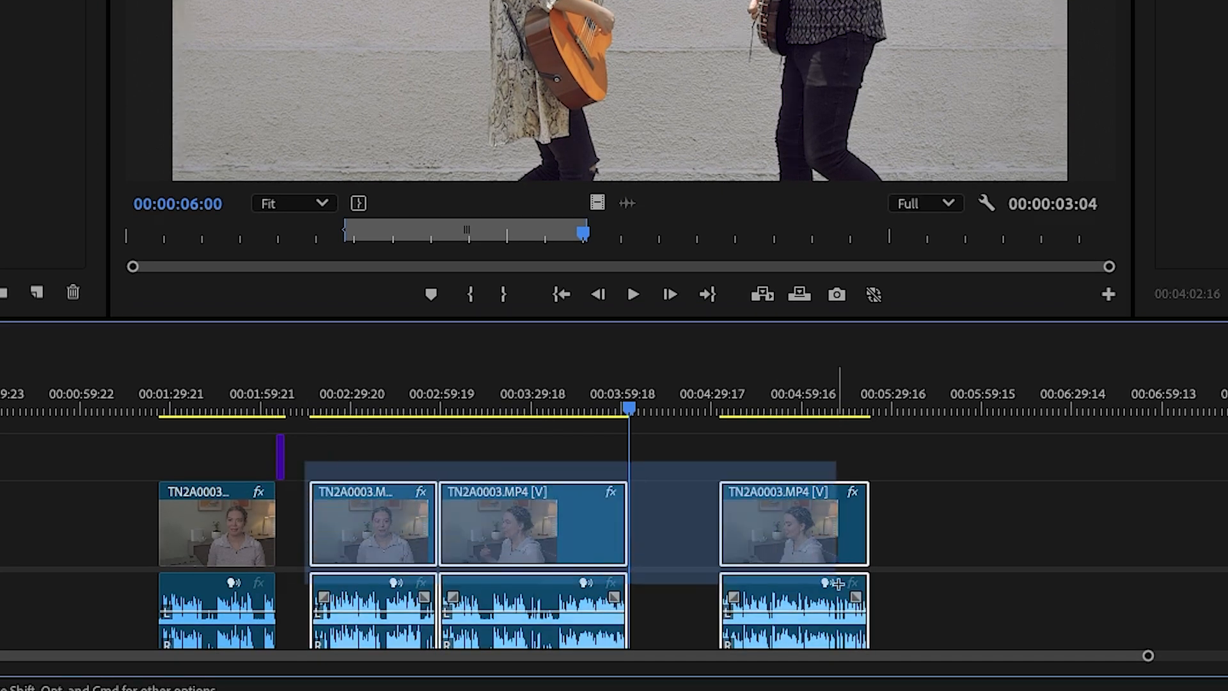
pyautogui.moveTo(370, 516); pyautogui.dragTo(350, 526)
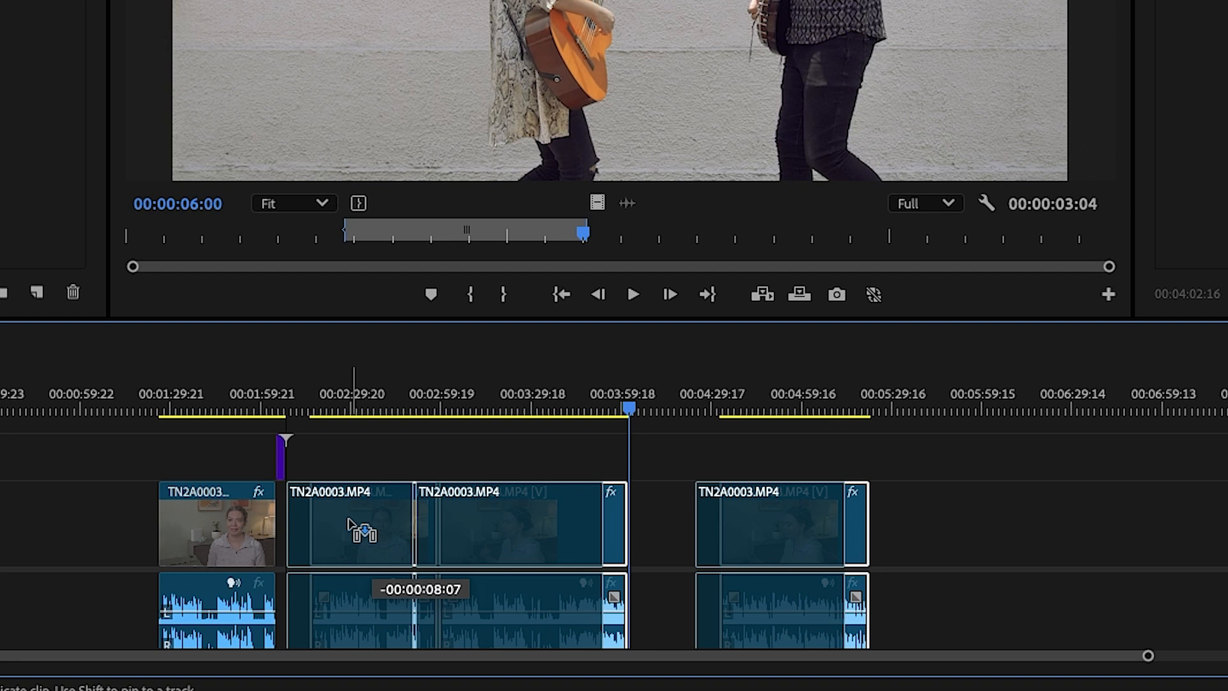
pyautogui.moveTo(348, 522); pyautogui.dragTo(348, 522)
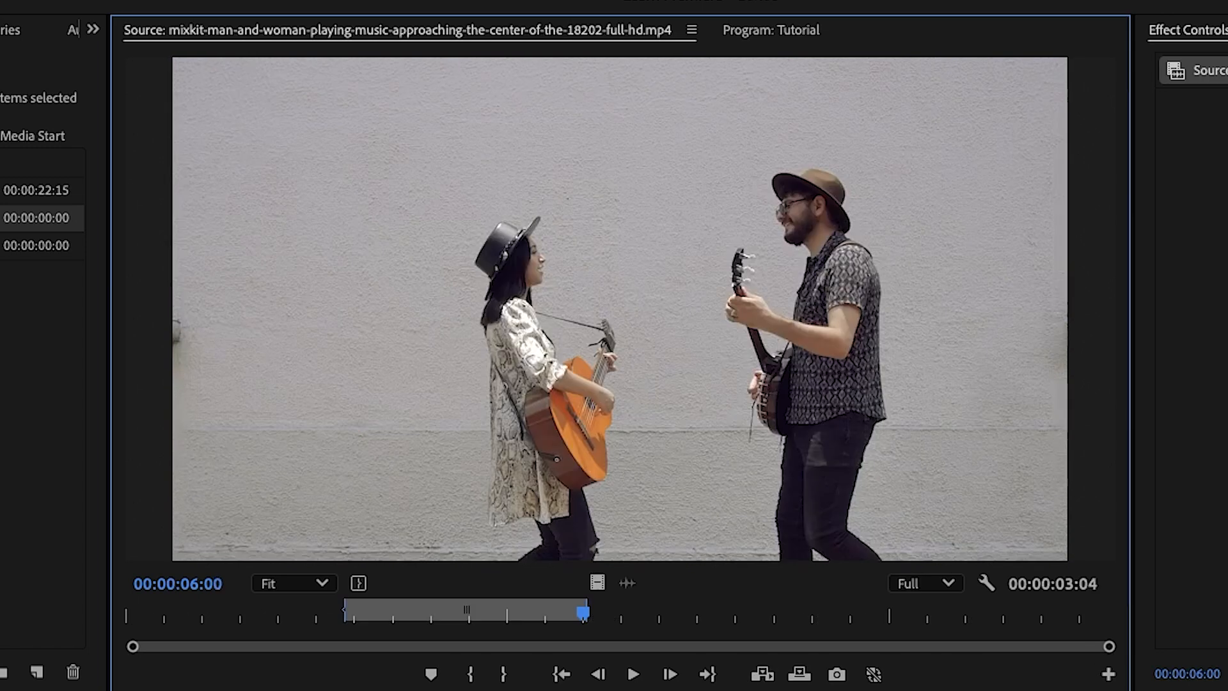
# Mark the mixkit clip from 00:00:06:18 to its end and place its video only above Video 1 after the third TN2A0003.MP4 clip
pyautogui.click(642, 613)
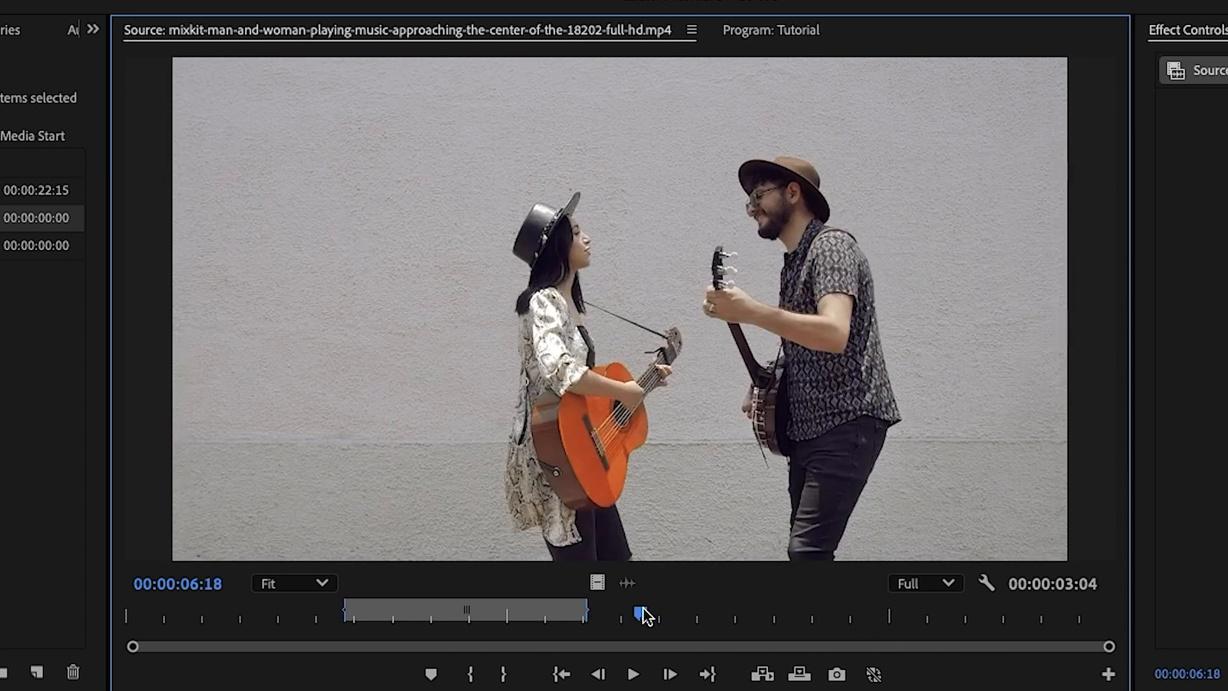
pyautogui.press('i')
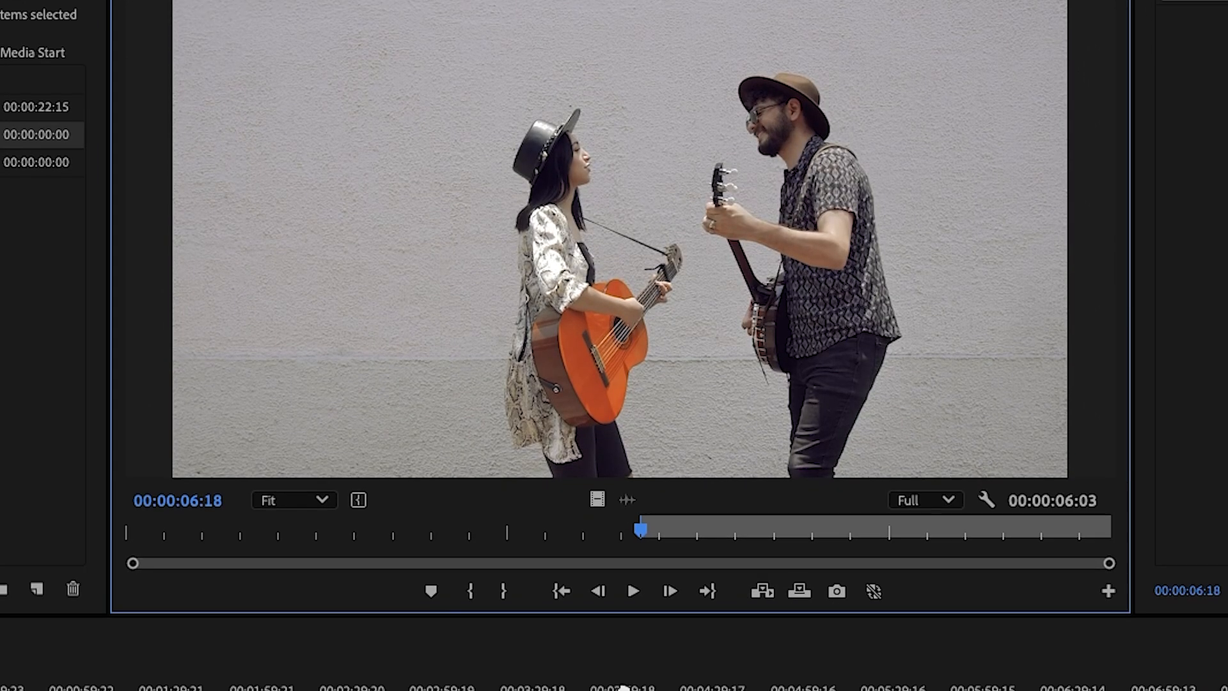
pyautogui.moveTo(597, 582); pyautogui.dragTo(601, 690)
pyautogui.moveTo(600, 469); pyautogui.dragTo(601, 468)
# Move the last TN2A0003.MP4 clip so it starts at the end of the second mixkit clip
pyautogui.click(727, 439)
pyautogui.moveTo(745, 504); pyautogui.dragTo(651, 515)
pyautogui.click(700, 451)
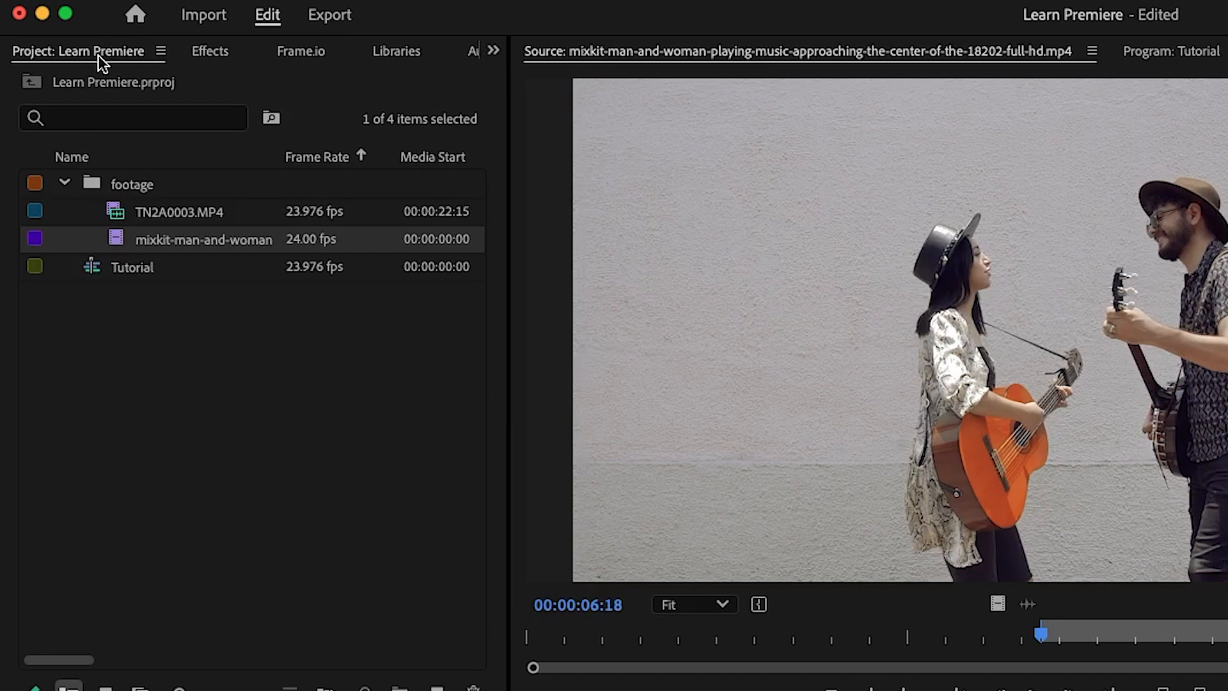
# Search the effects for blur, apply Gaussian Blur to the first mixkit clip on the timeline, and select it among the clip's effects
pyautogui.click(212, 52)
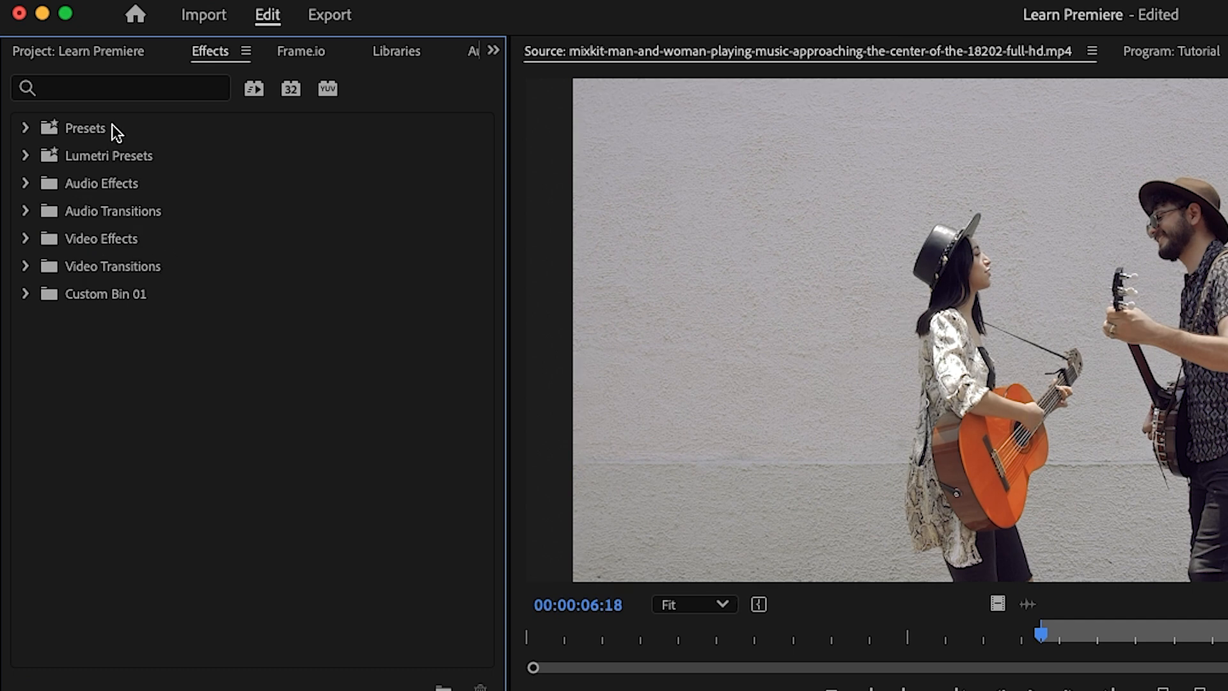
pyautogui.click(139, 99)
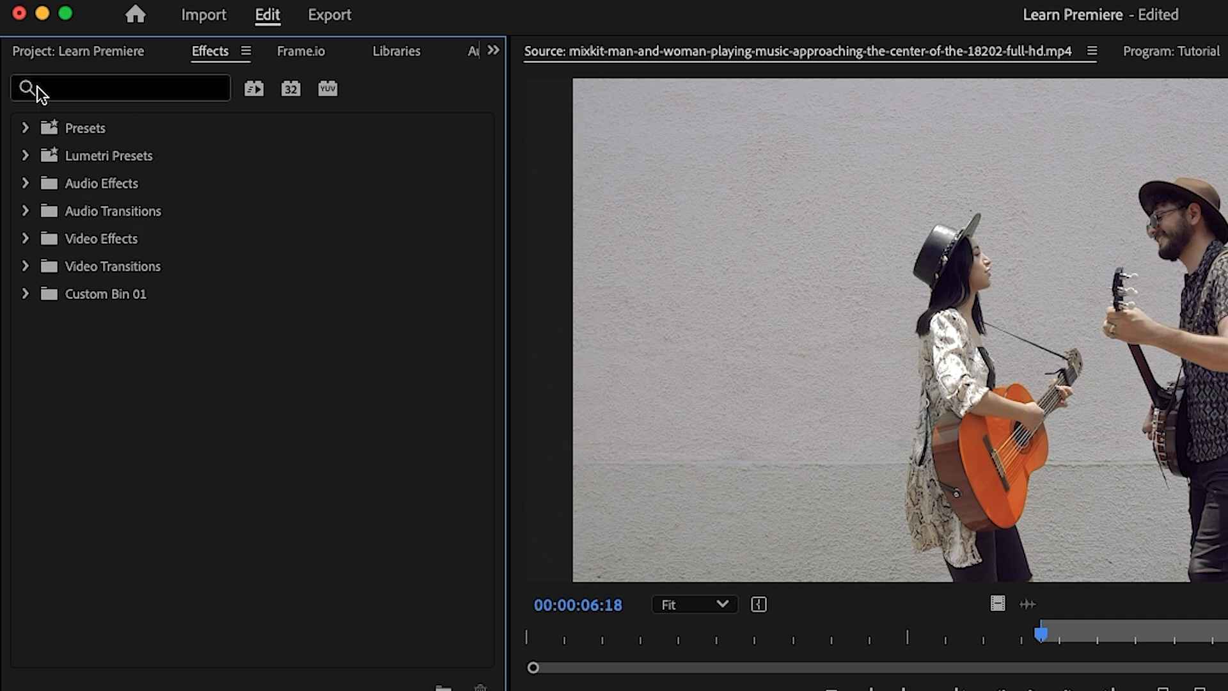
pyautogui.click(61, 88)
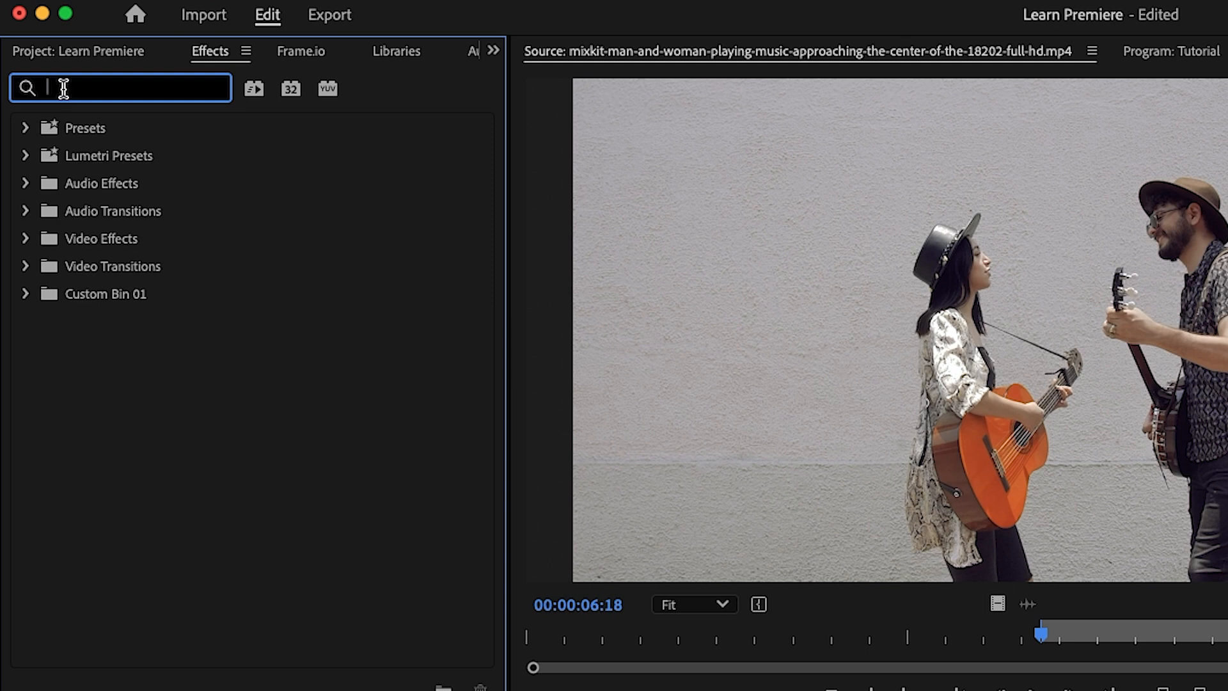
pyautogui.write('blur')
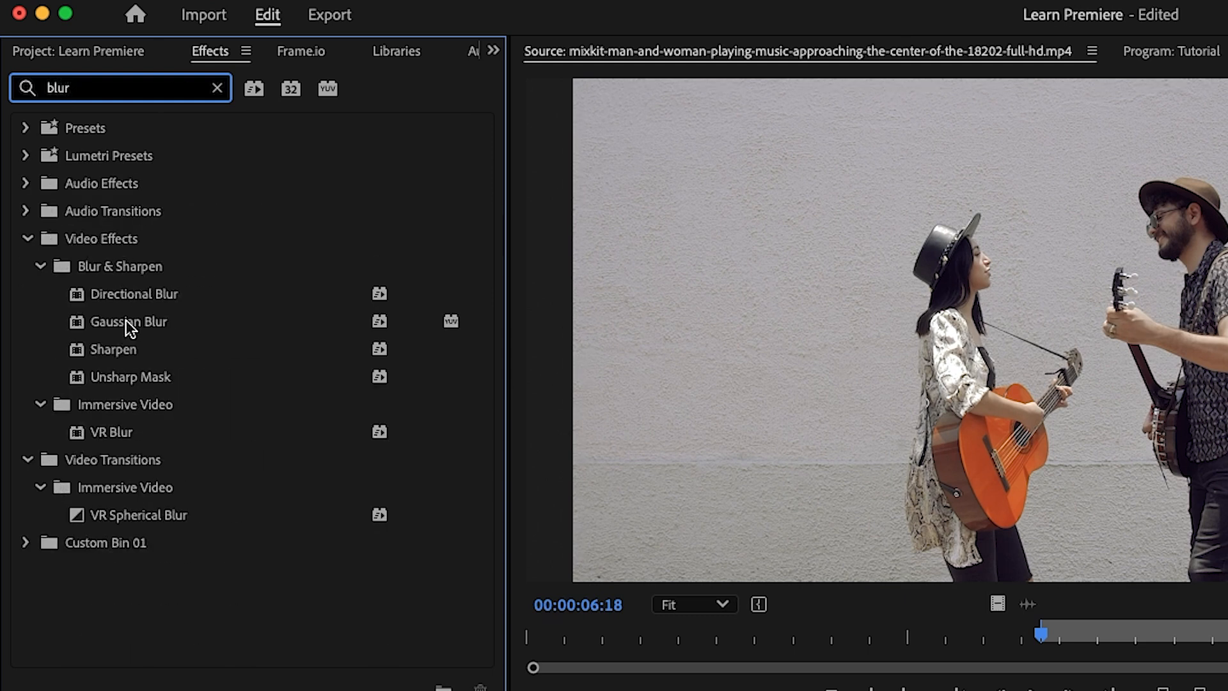
pyautogui.moveTo(74, 324); pyautogui.dragTo(677, 690)
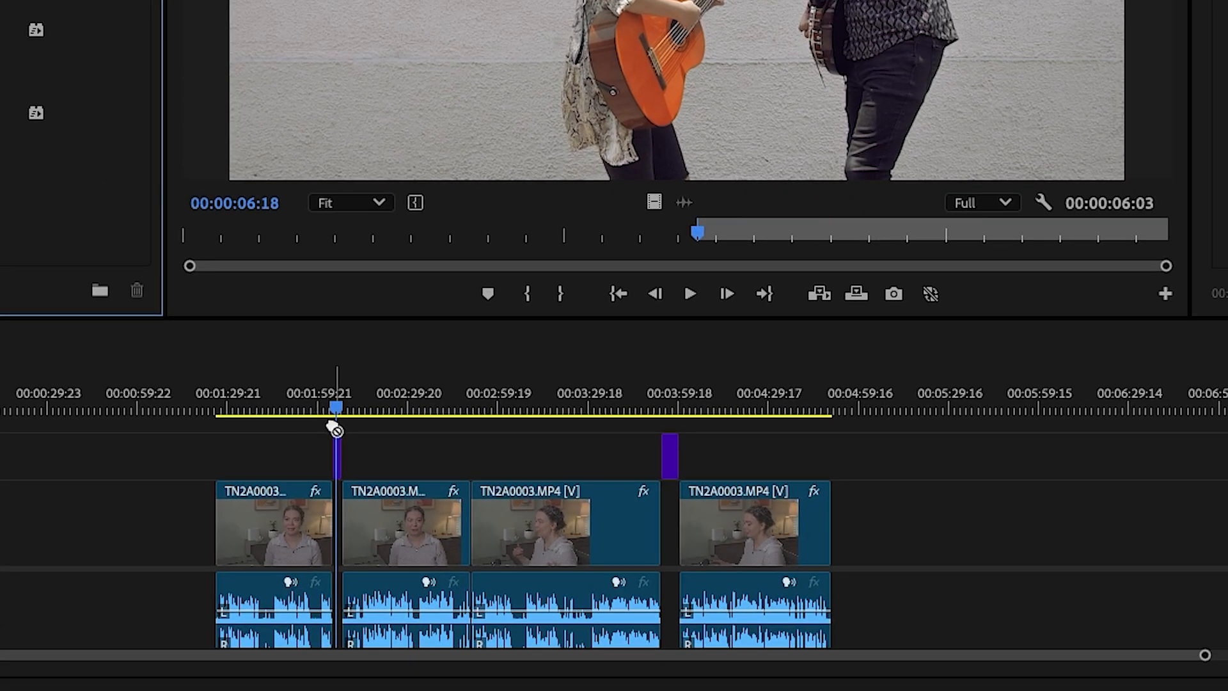
pyautogui.moveTo(335, 429); pyautogui.dragTo(339, 461)
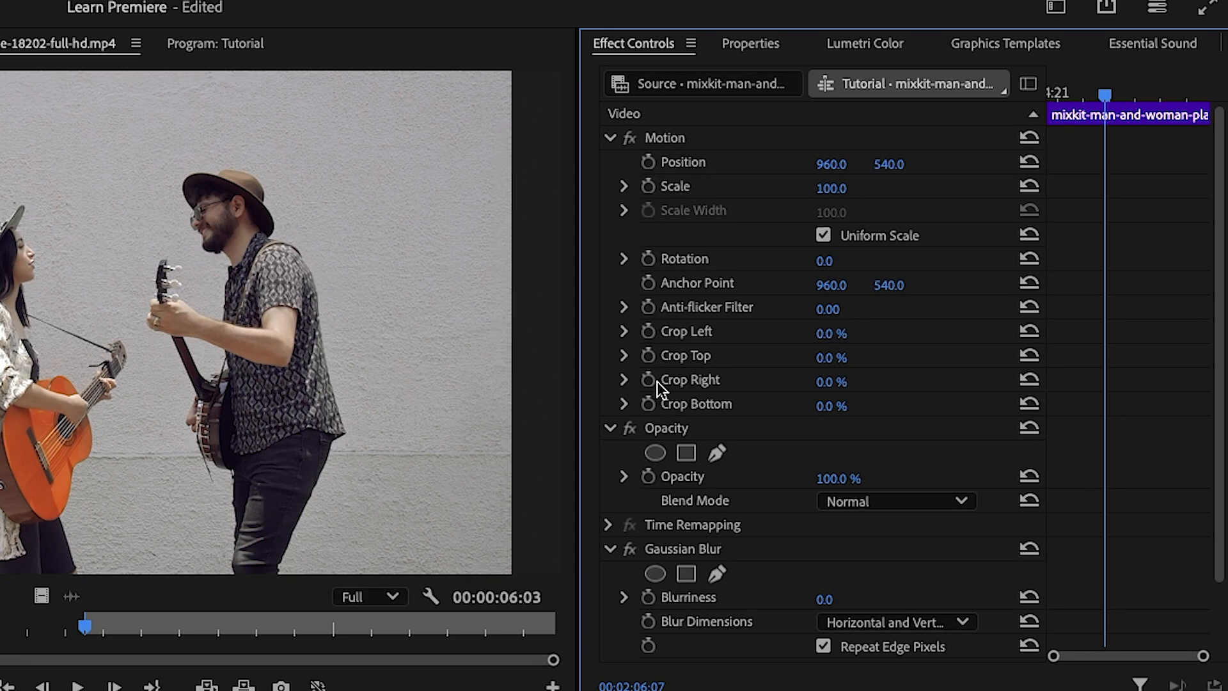
pyautogui.click(688, 548)
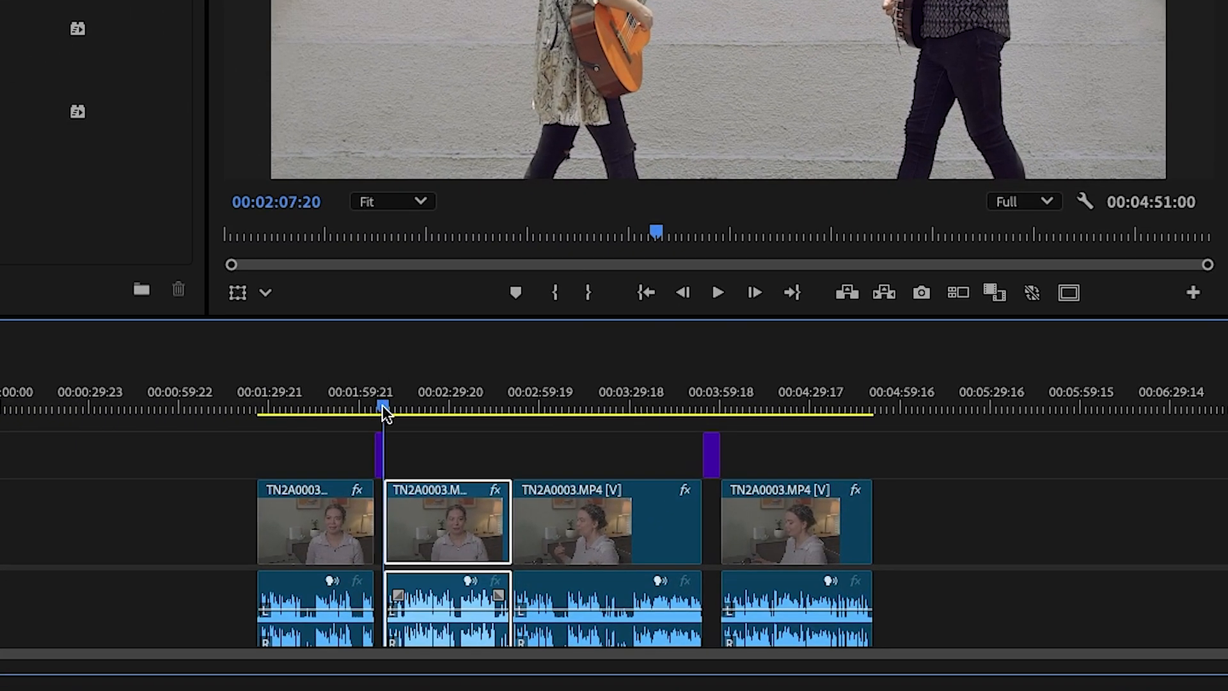
# Turn on Scale and Position keyframing for the last TN2A0003.MP4 clip near its start, at 00:04:00:18
pyautogui.moveTo(342, 430); pyautogui.dragTo(714, 394)
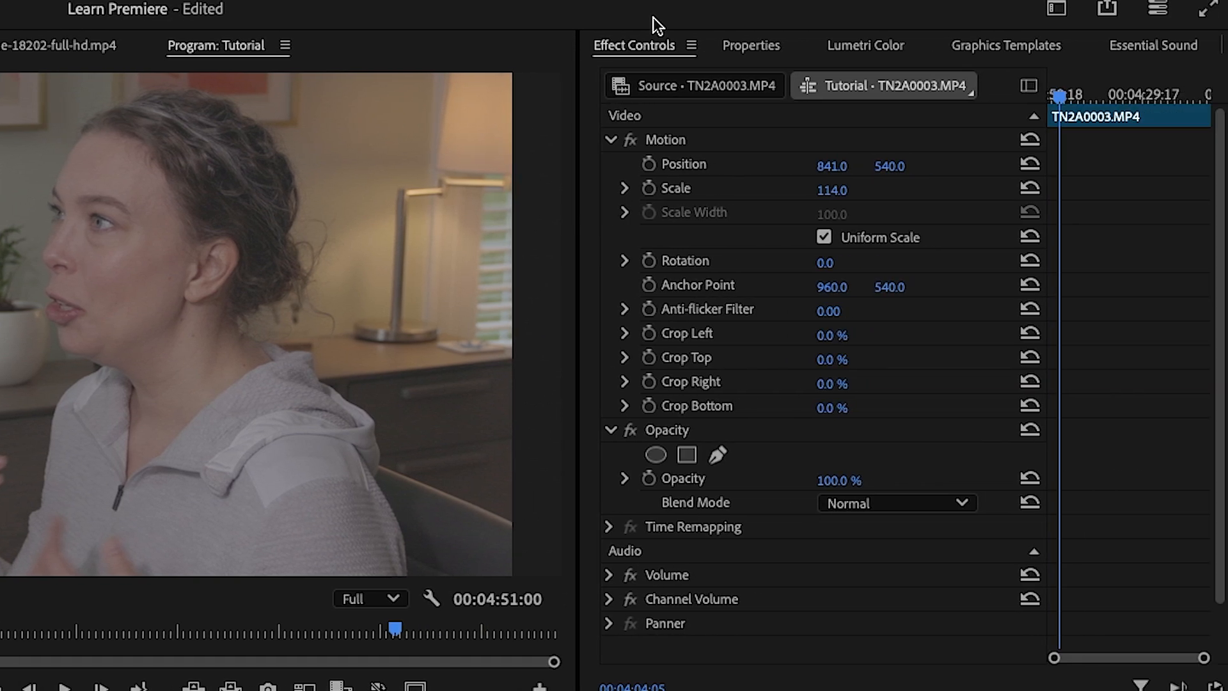
pyautogui.click(1186, 43)
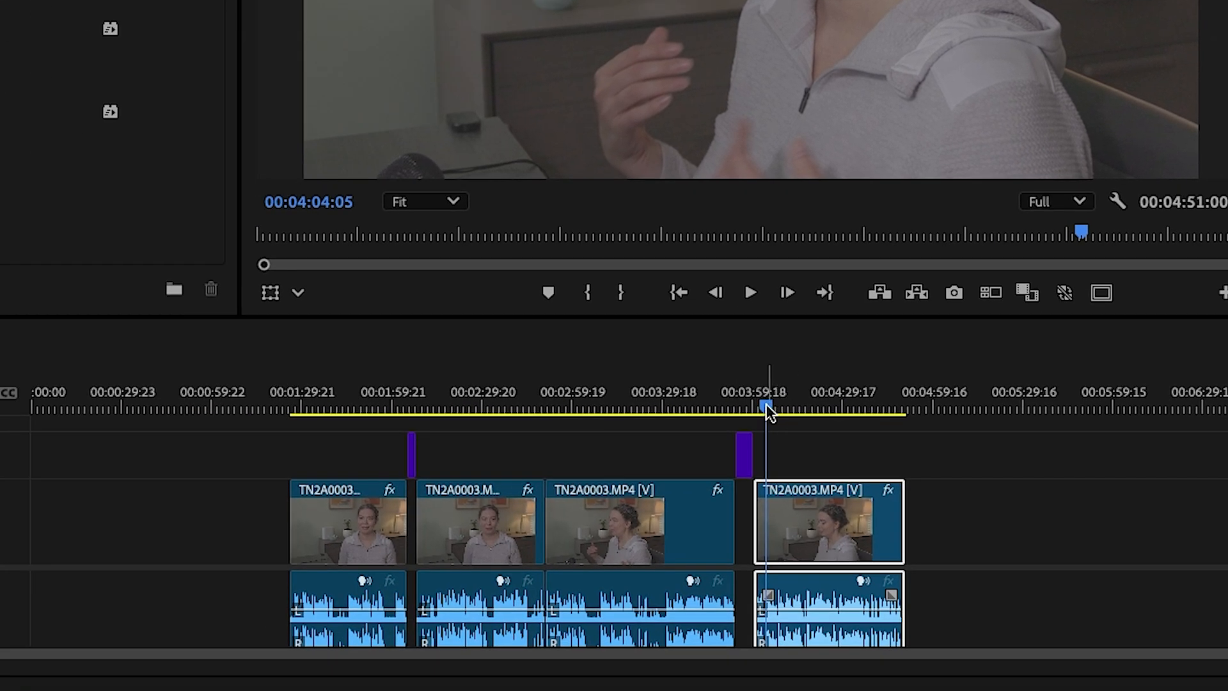
pyautogui.moveTo(766, 404); pyautogui.dragTo(755, 405)
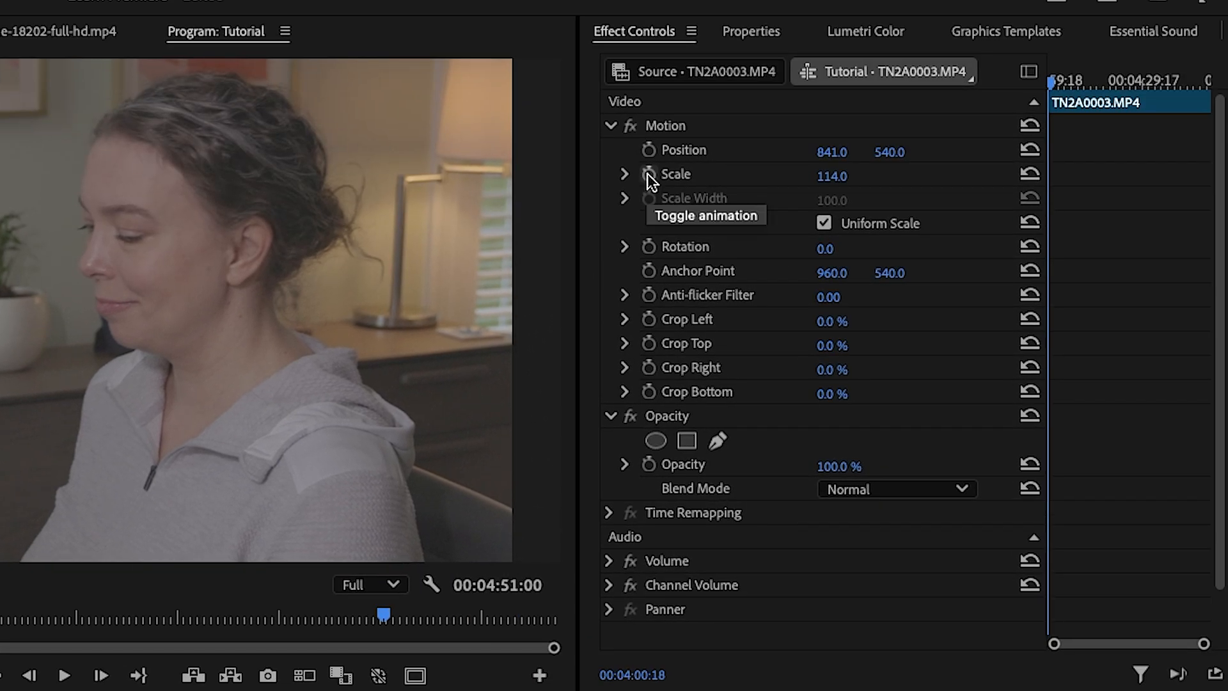
pyautogui.click(647, 174)
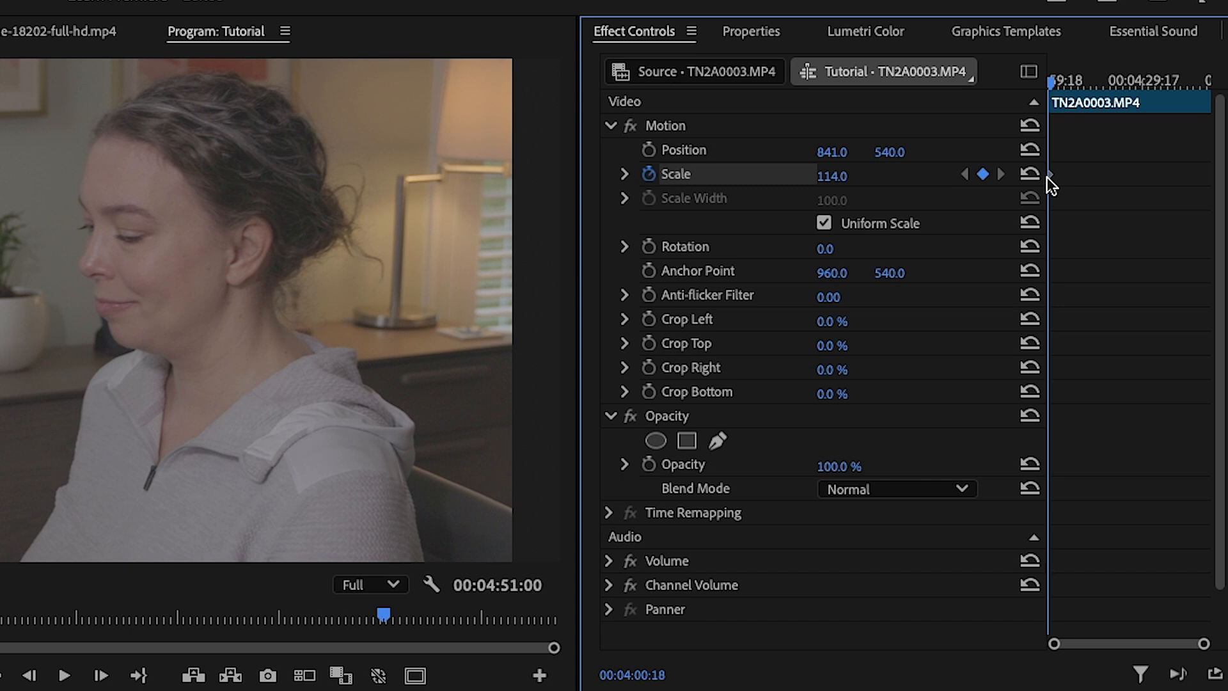
pyautogui.click(649, 151)
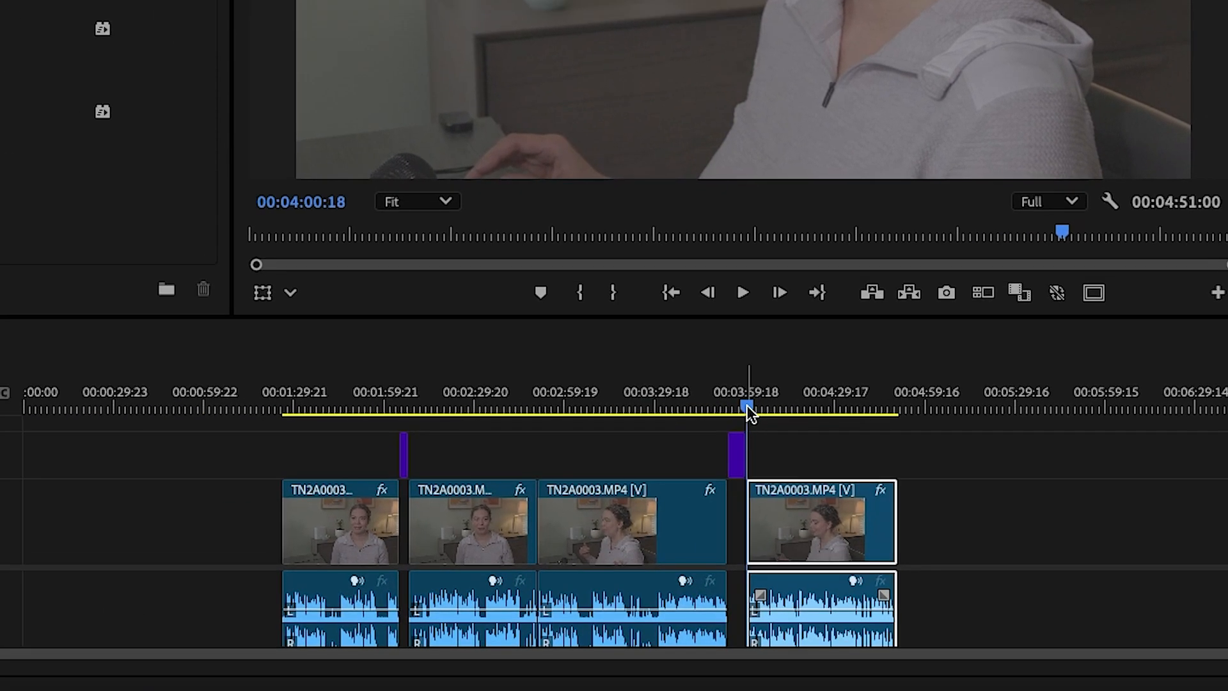
# At 00:04:29:20, keyframe the last clip's Scale at 158.0 and Position at 722.0, 719.0, and scrub through the animation
pyautogui.moveTo(746, 405); pyautogui.dragTo(837, 406)
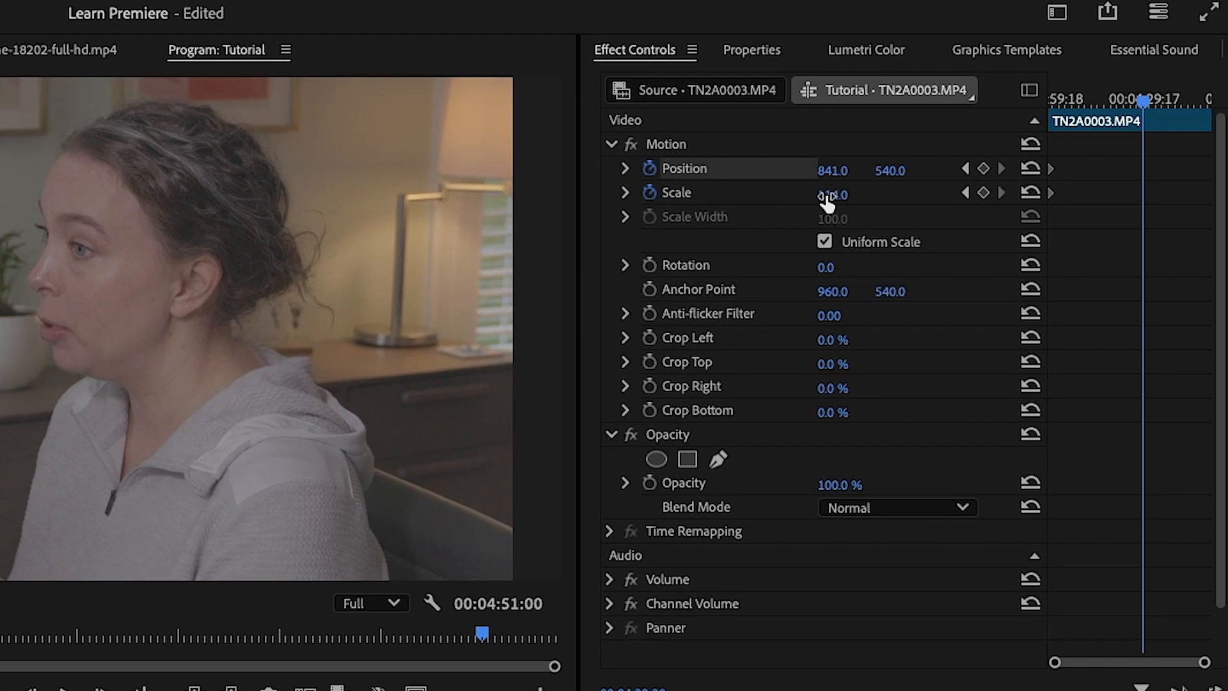
pyautogui.moveTo(827, 201); pyautogui.dragTo(856, 201)
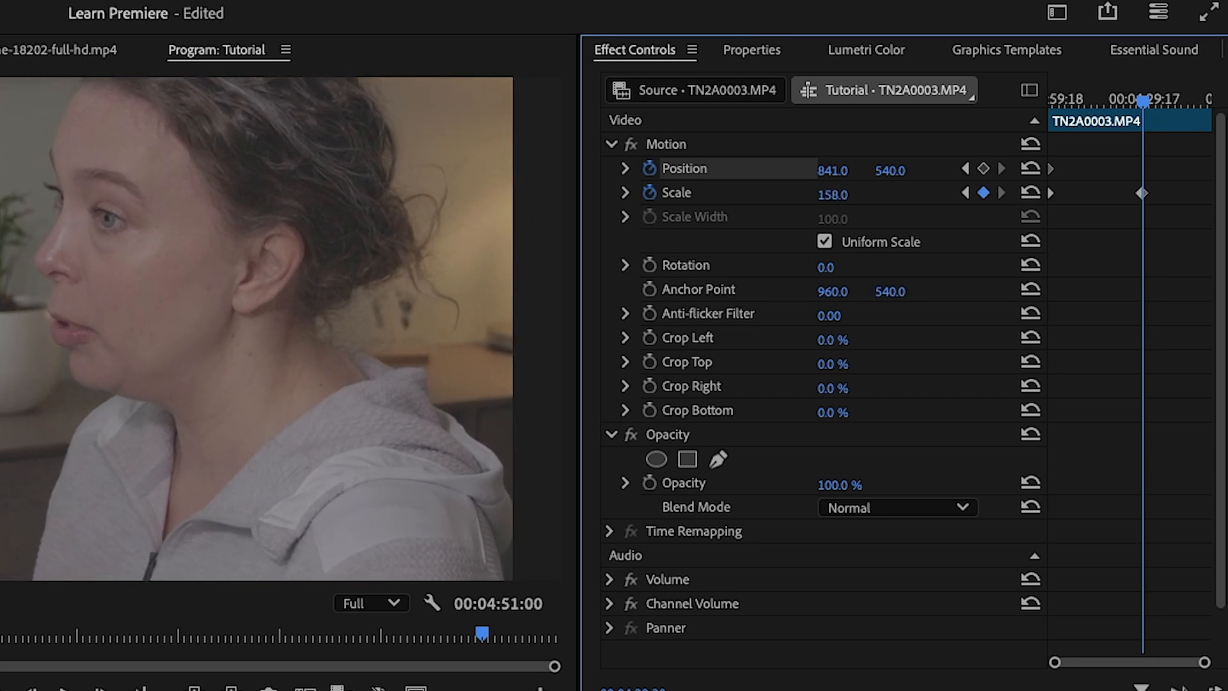
pyautogui.moveTo(884, 171); pyautogui.dragTo(1035, 172)
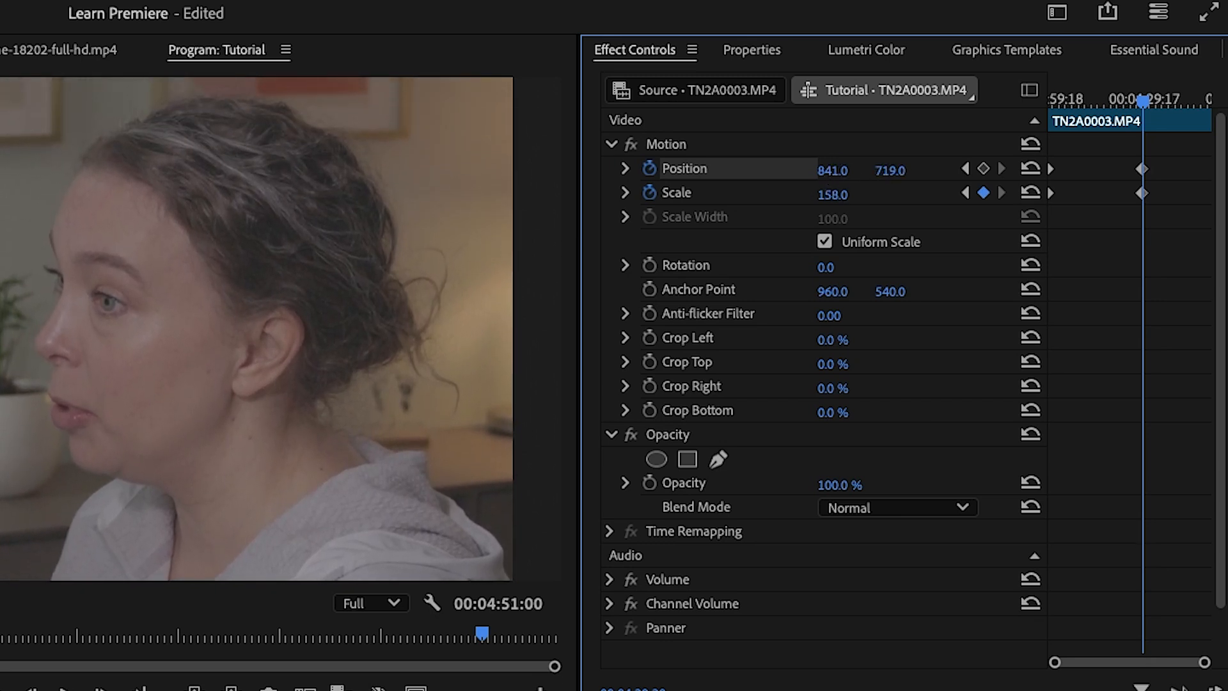
pyautogui.moveTo(825, 172); pyautogui.dragTo(760, 171)
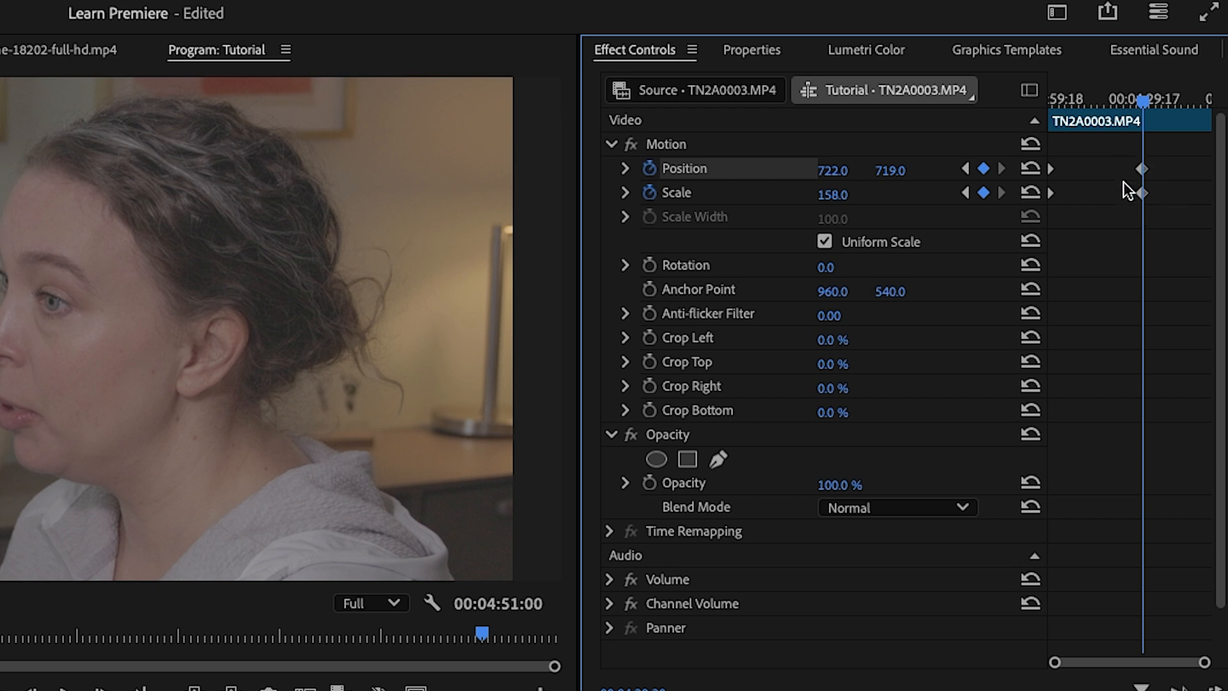
pyautogui.moveTo(1140, 156); pyautogui.dragTo(1047, 110)
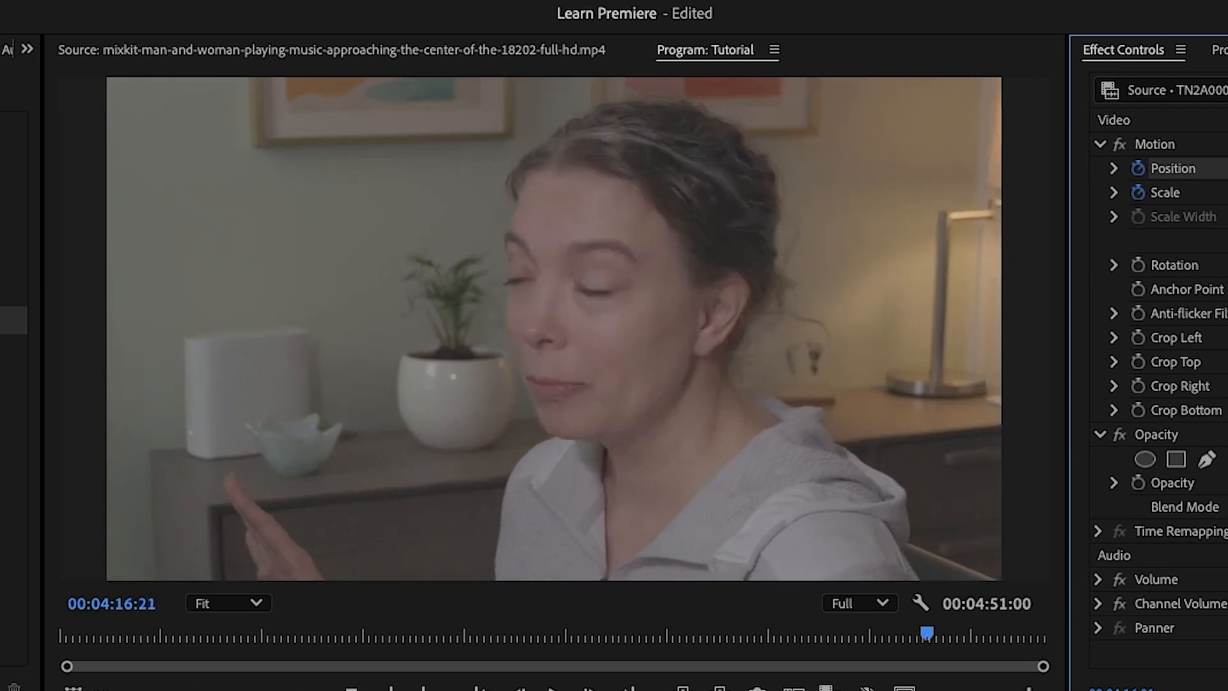
pyautogui.moveTo(969, 633)
pyautogui.mouseDown()
pyautogui.moveTo(871, 633)
pyautogui.moveTo(969, 633)
pyautogui.mouseUp()
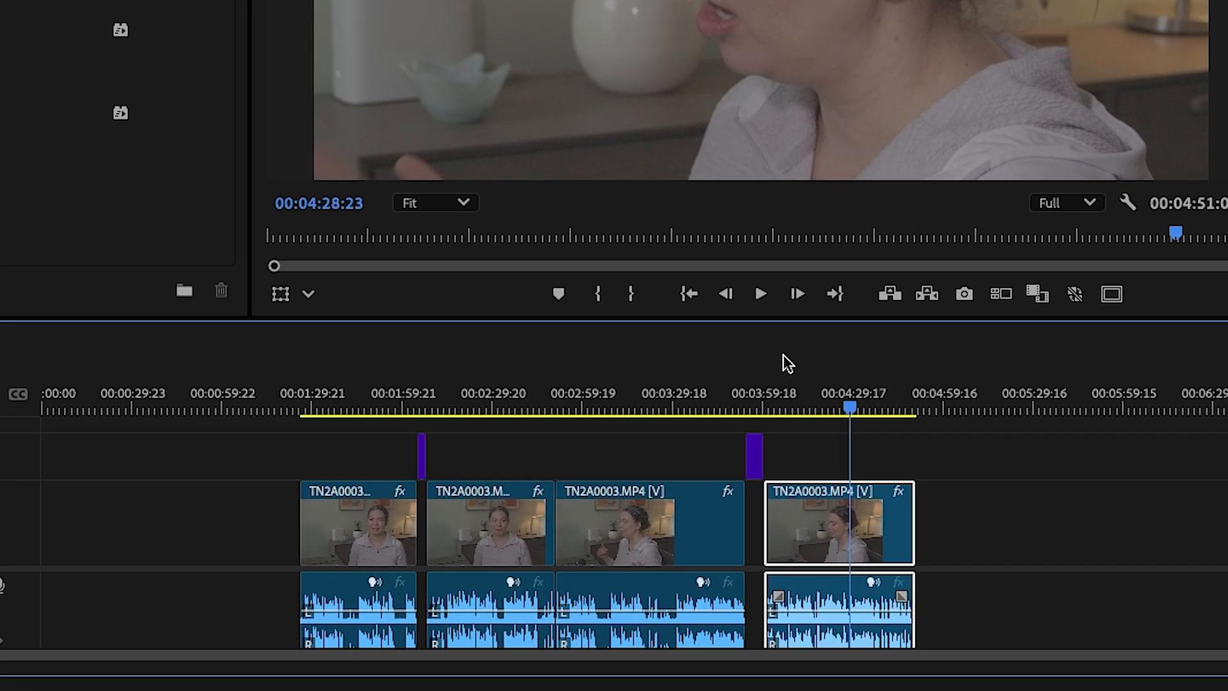
pyautogui.click(796, 369)
# Apply a Cross Dissolve video transition to the start of the last TN2A0003.MP4 clip, play it back, and accept its current duration
pyautogui.scroll(5, 801, 374)
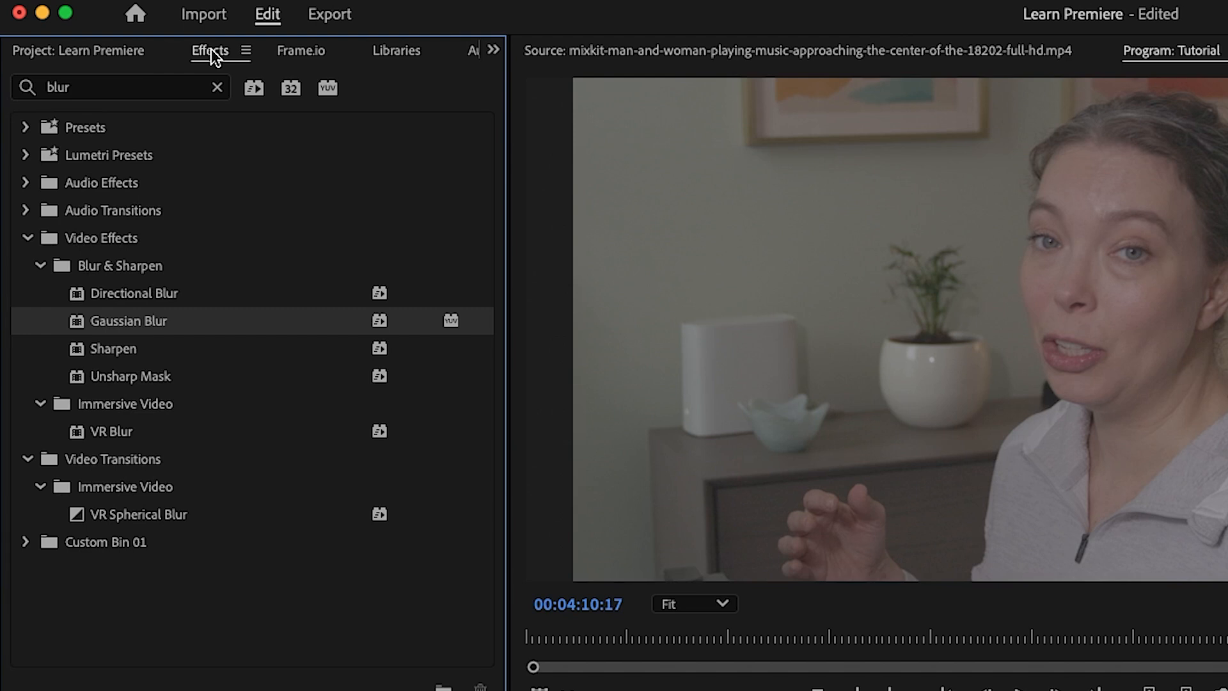
pyautogui.click(215, 88)
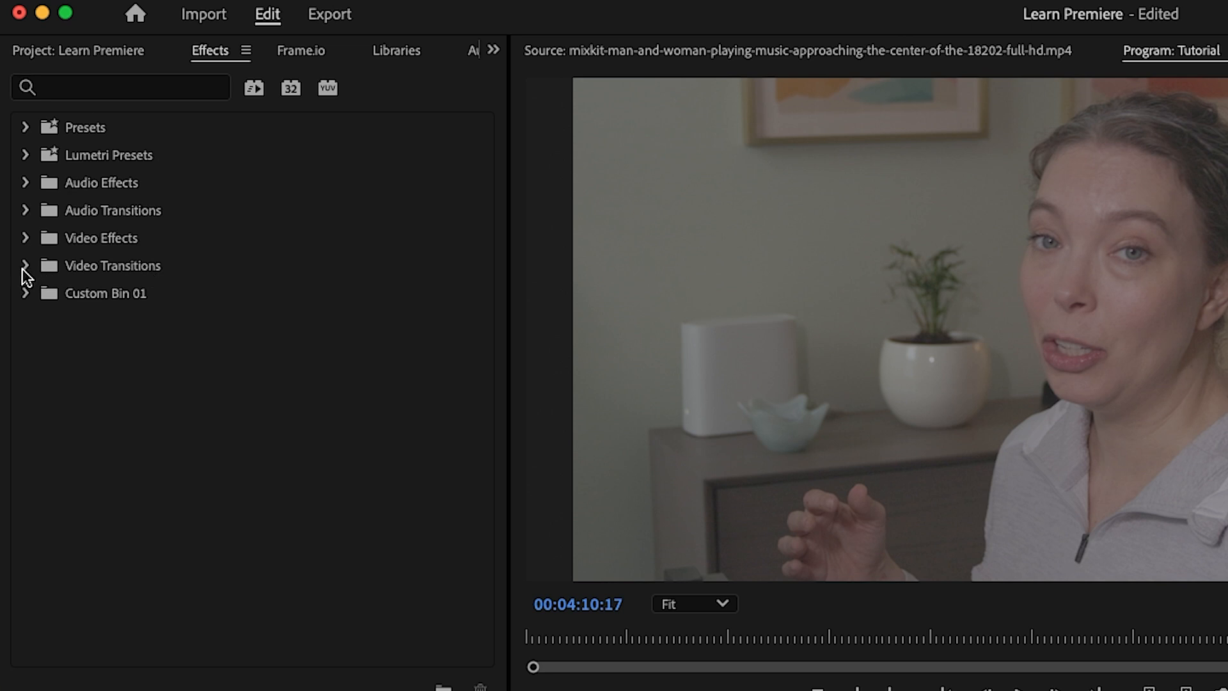
pyautogui.click(25, 266)
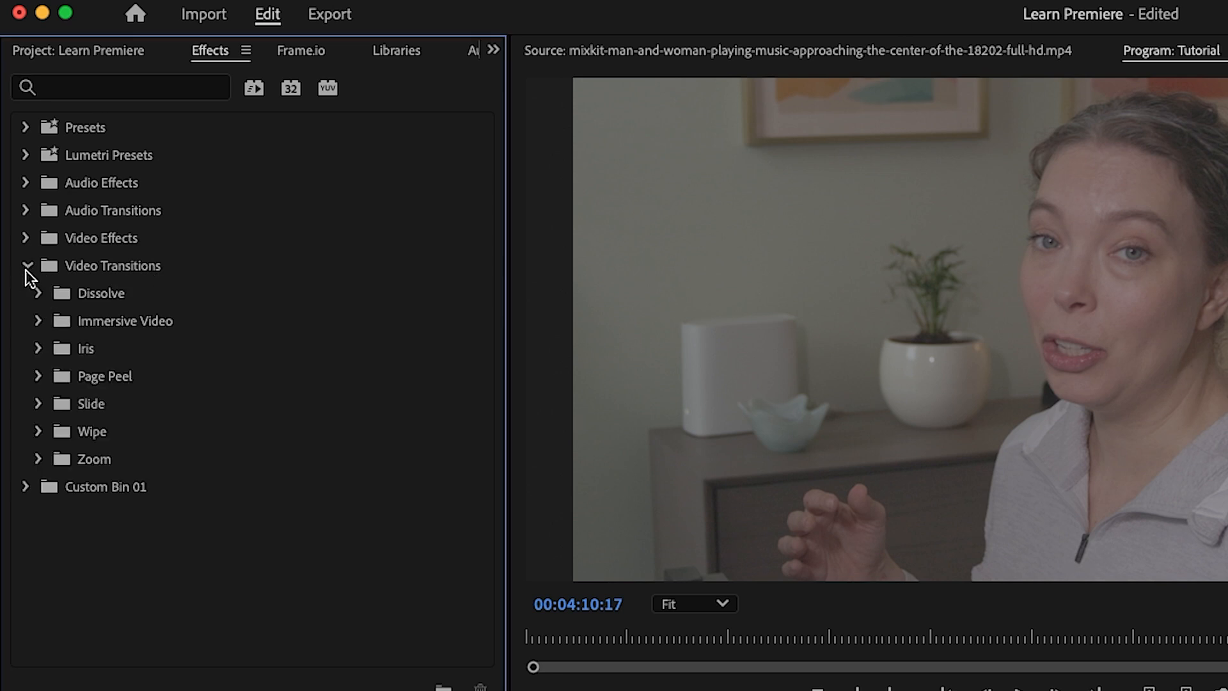
pyautogui.click(38, 293)
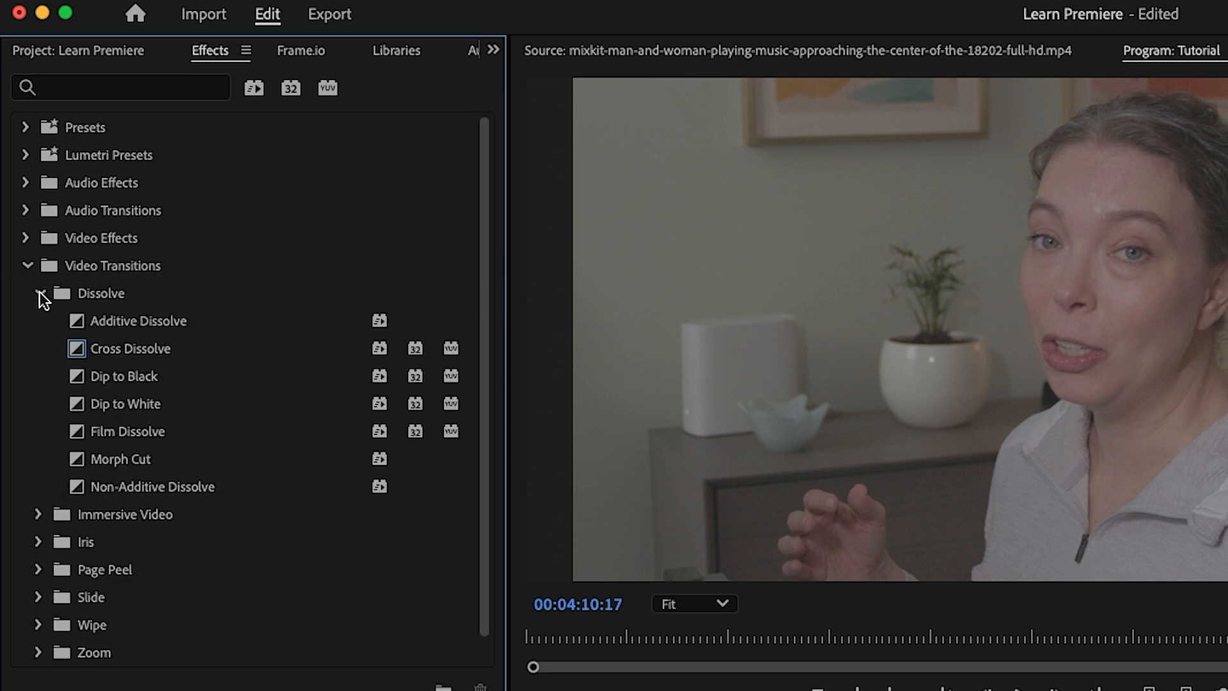
pyautogui.moveTo(79, 349); pyautogui.dragTo(494, 536)
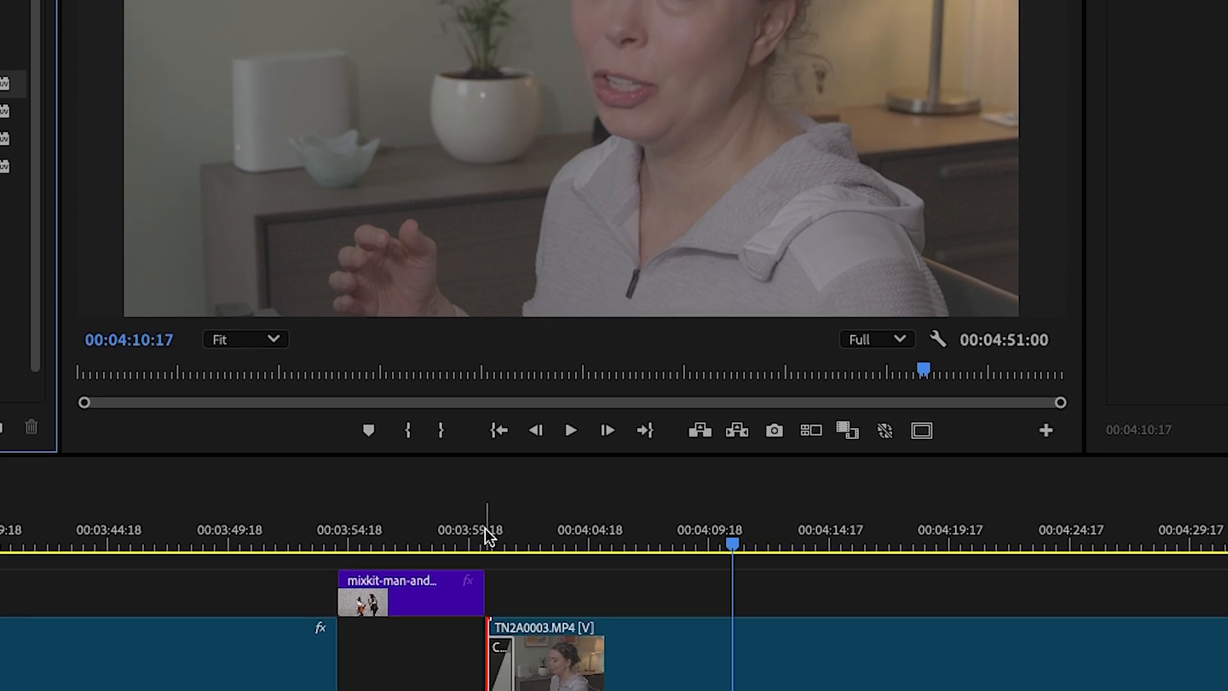
pyautogui.click(486, 536)
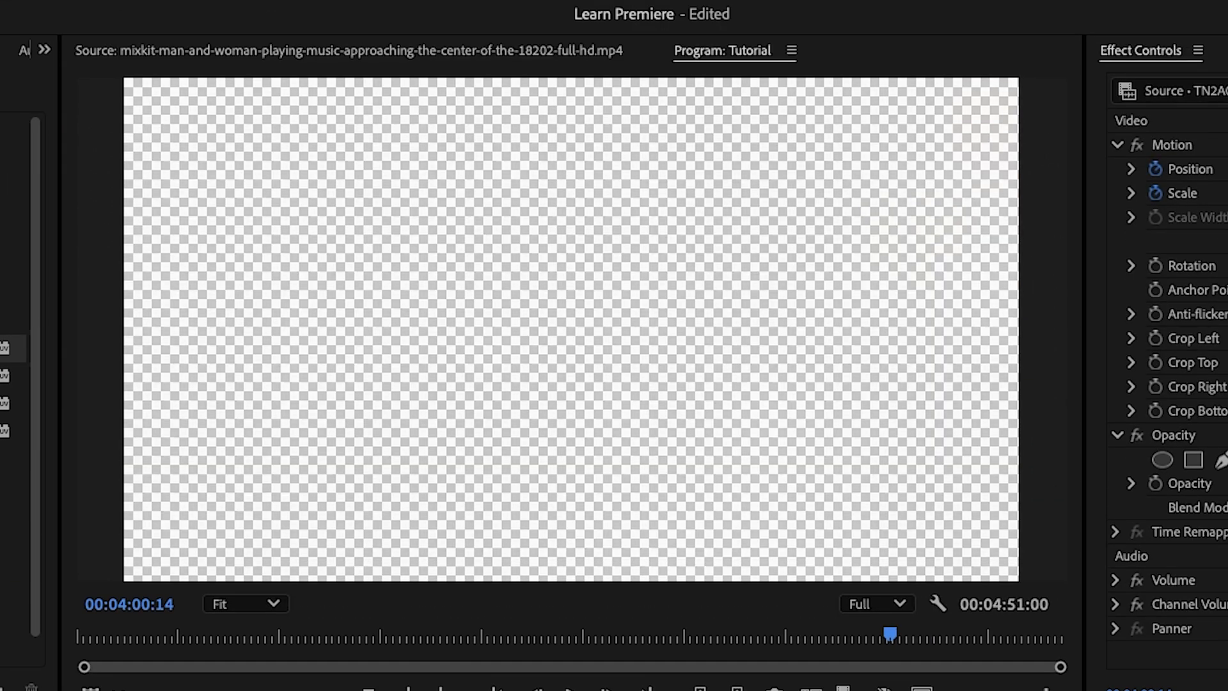
pyautogui.press('space')
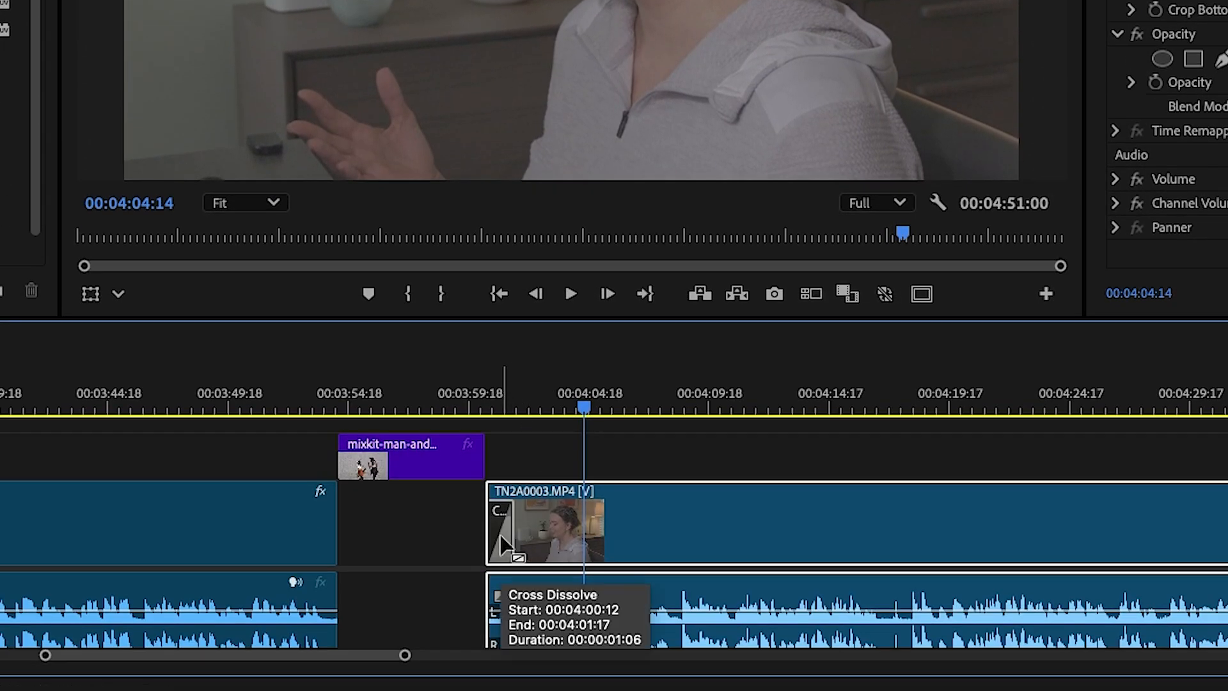
pyautogui.doubleClick(501, 538)
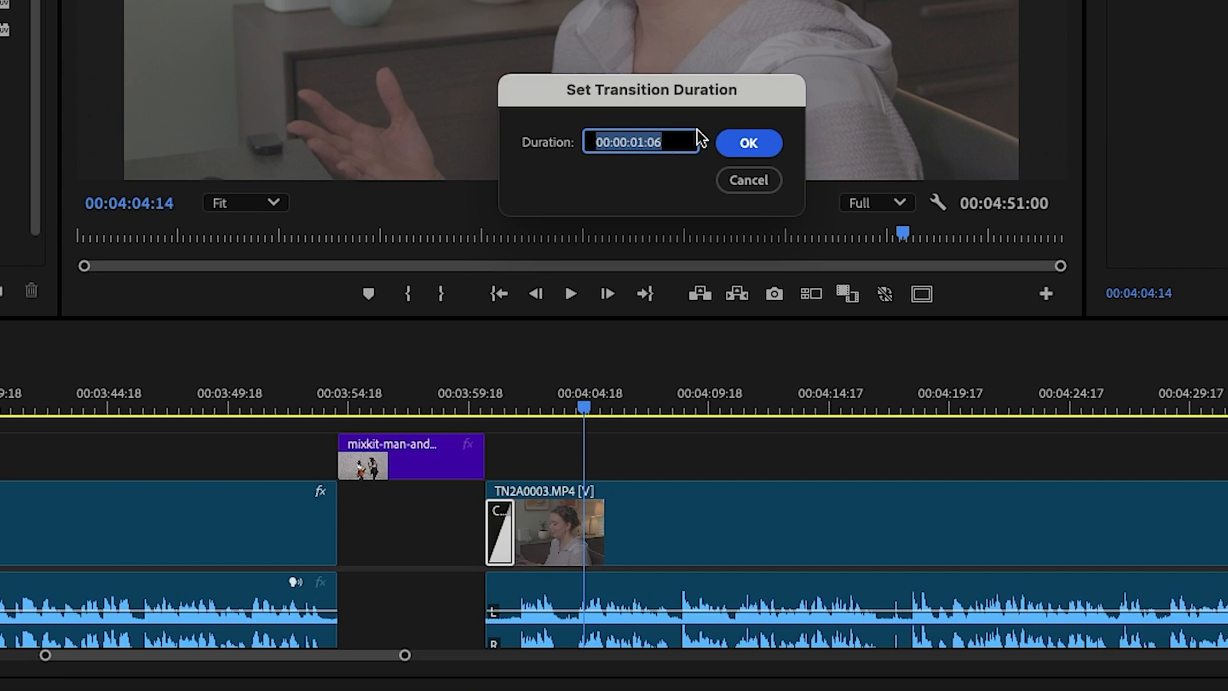
pyautogui.click(748, 144)
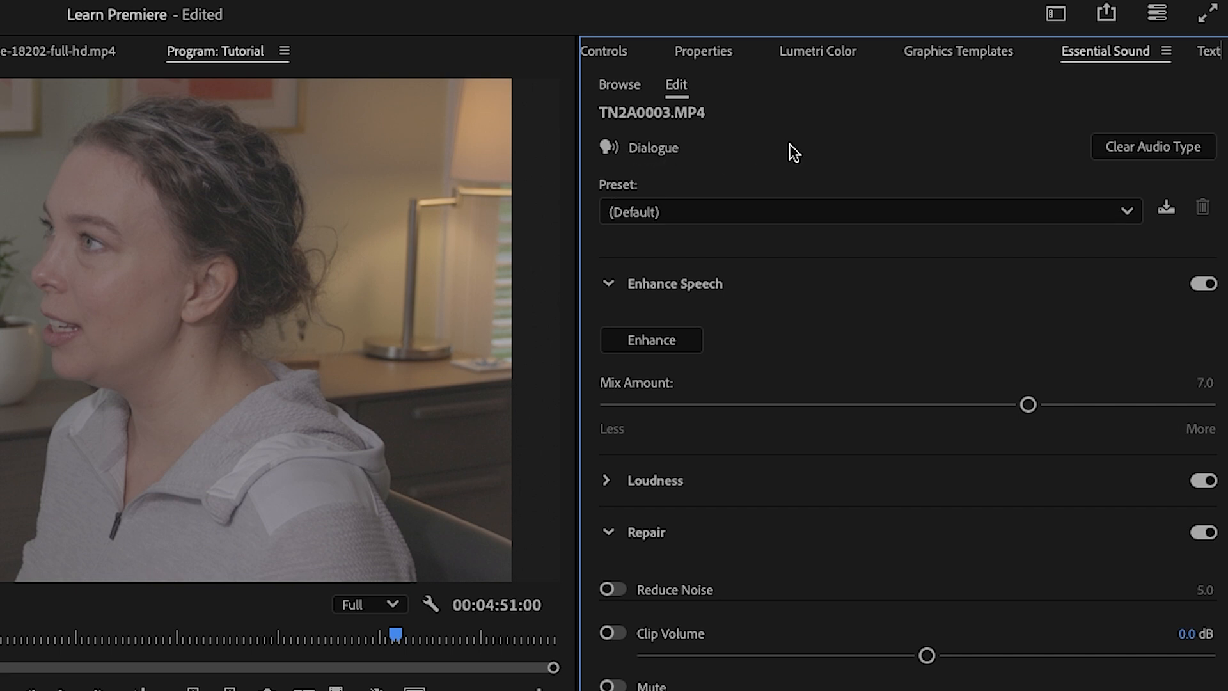
# Clear the last clip's audio type, tag it as Dialogue again, and apply Enhance Speech
pyautogui.click(1157, 145)
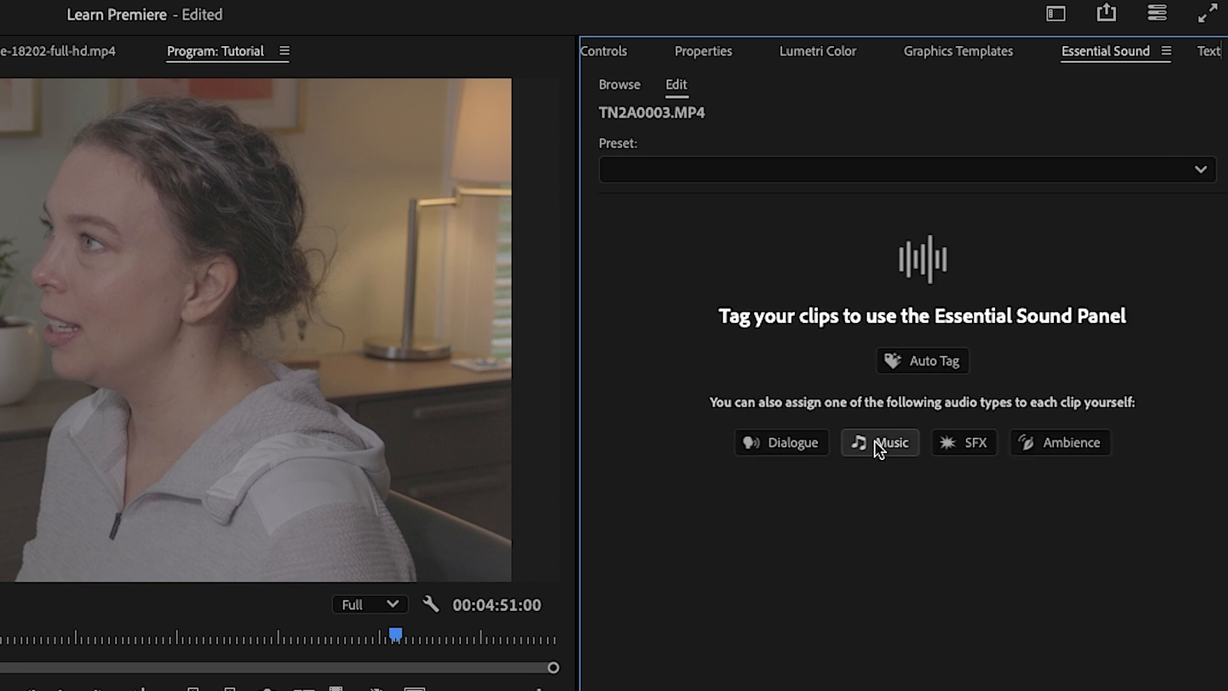
pyautogui.click(792, 441)
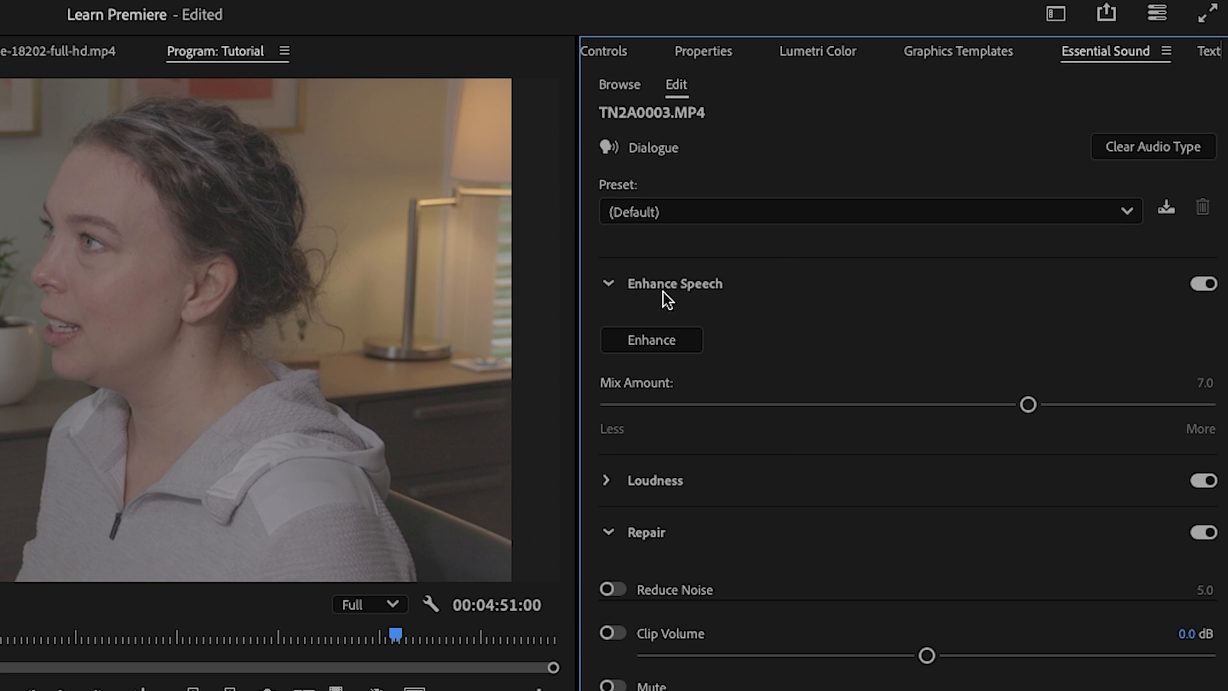
pyautogui.click(663, 344)
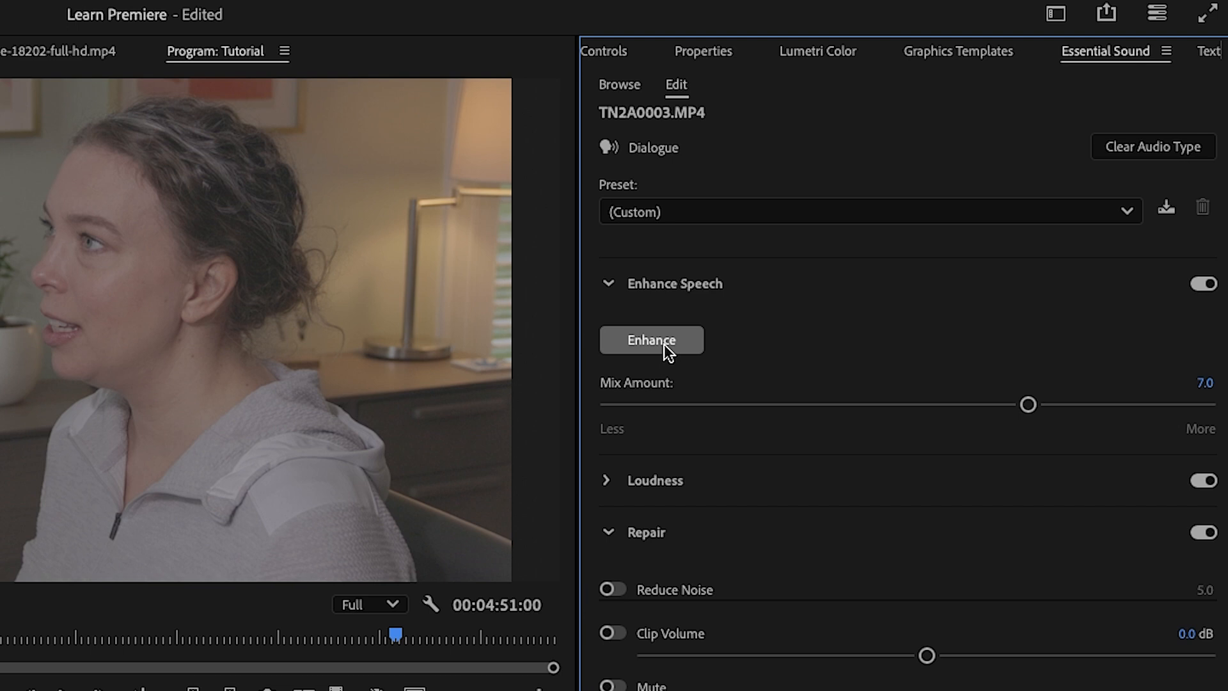
# Lower the last clip's Enhance Speech mix amount and raise its clip volume
pyautogui.moveTo(1029, 404); pyautogui.dragTo(853, 414)
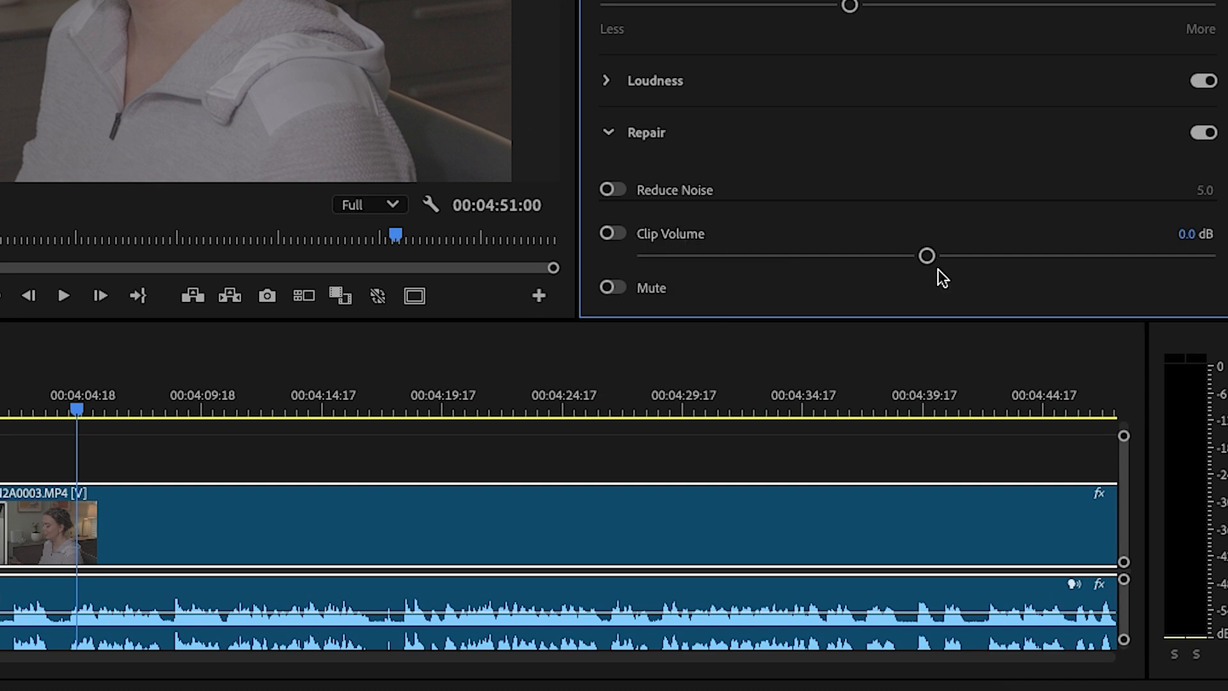
pyautogui.moveTo(926, 256); pyautogui.dragTo(1075, 265)
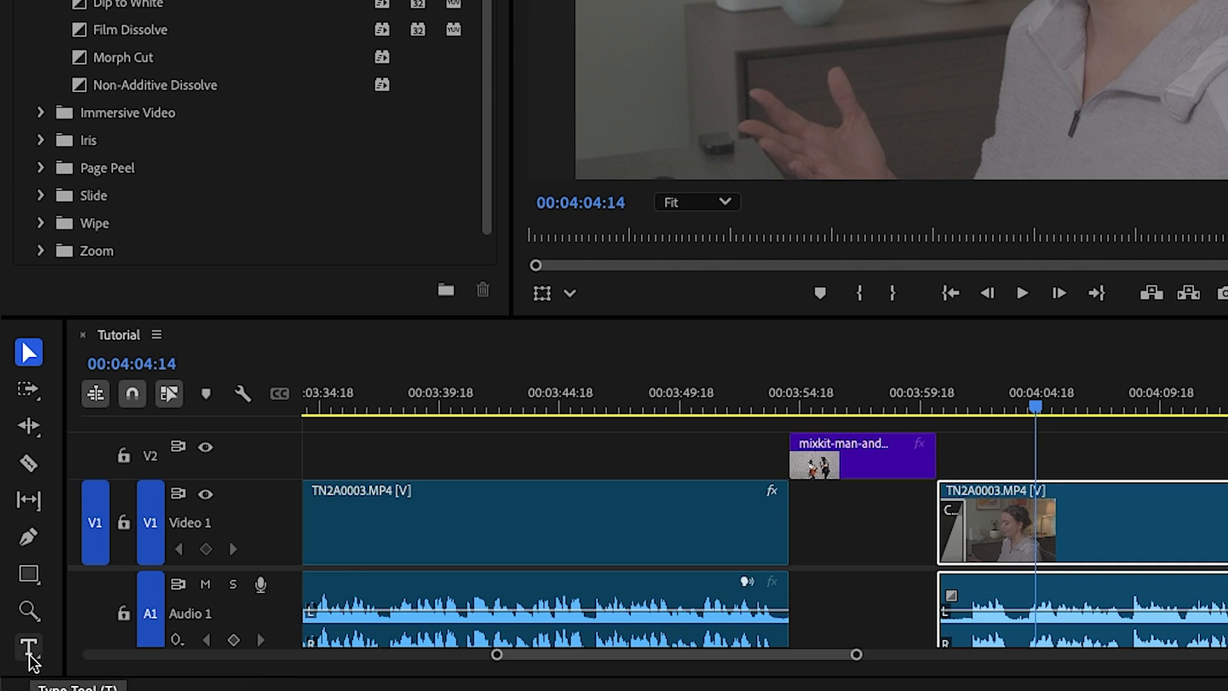
# Add the text "Hello!" near the upper-left of the video frame at 00:04:04:14 with the Type tool
pyautogui.click(29, 653)
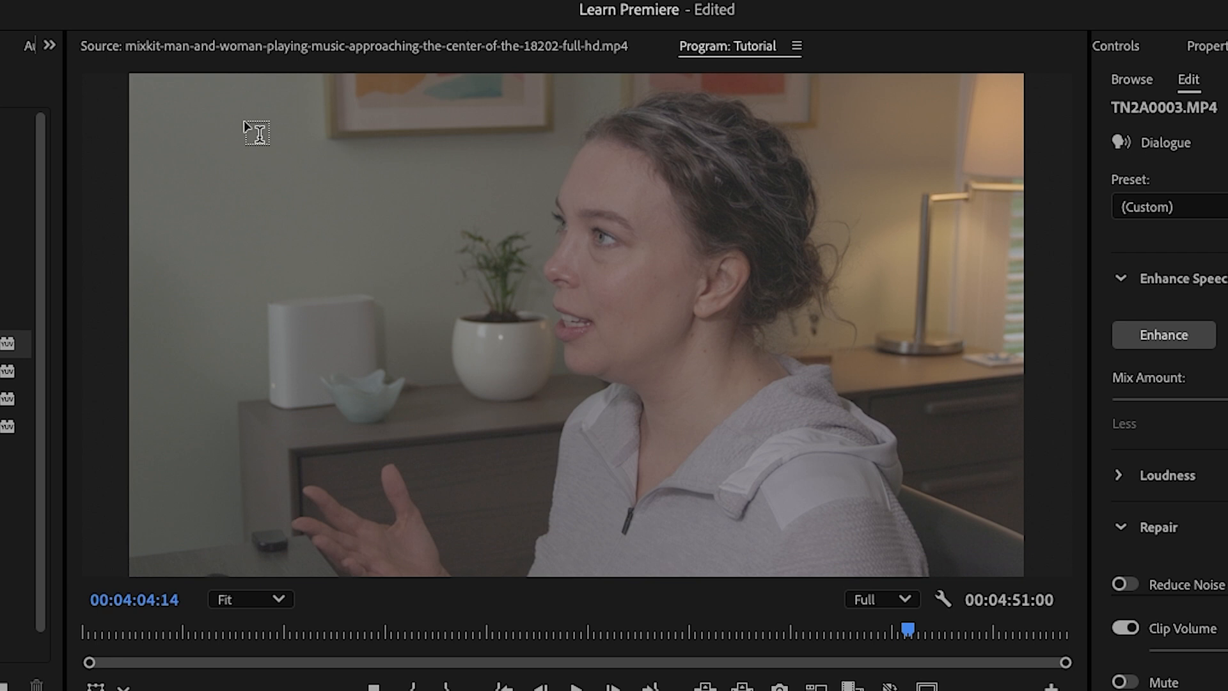
pyautogui.click(254, 131)
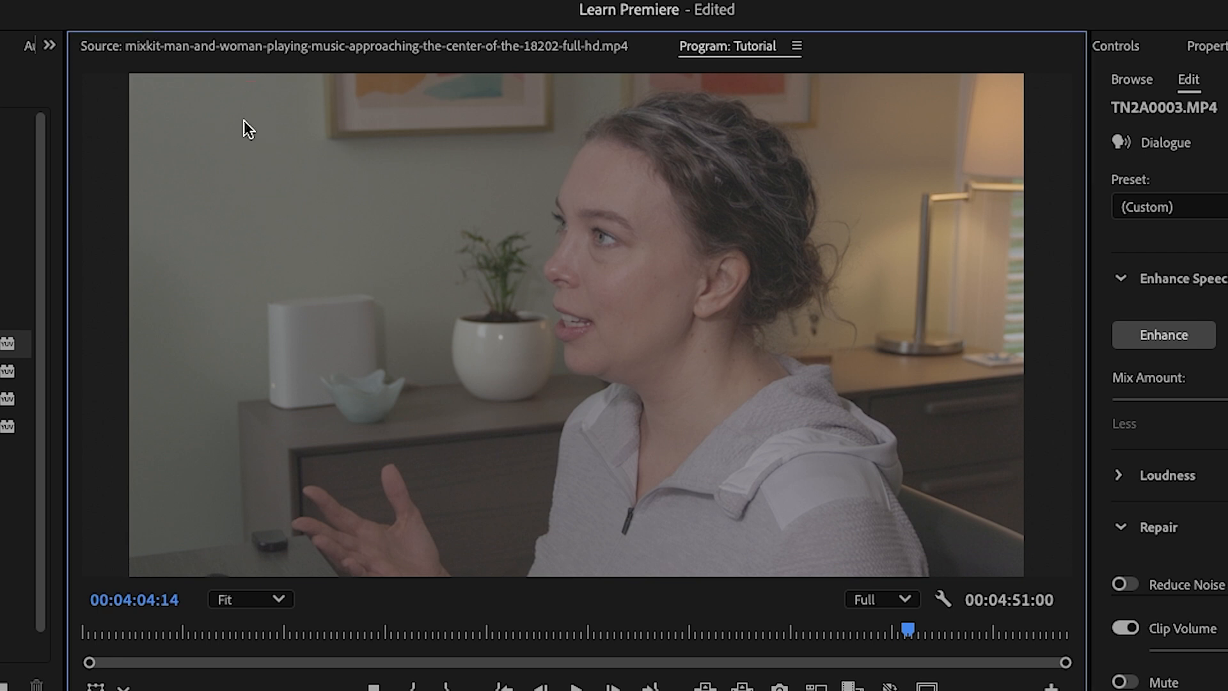
pyautogui.write('Hello!')
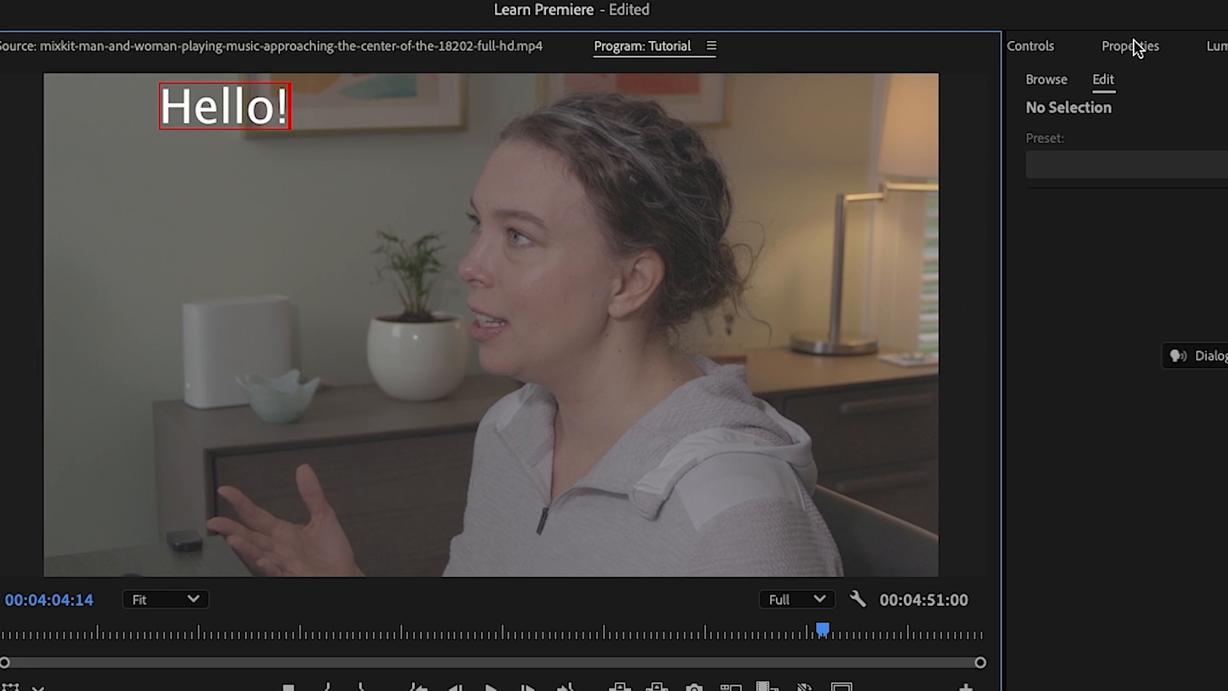
# Examine the Hello! title's text formatting and its appearance options for fill, stroke, background and shadow
pyautogui.click(1221, 46)
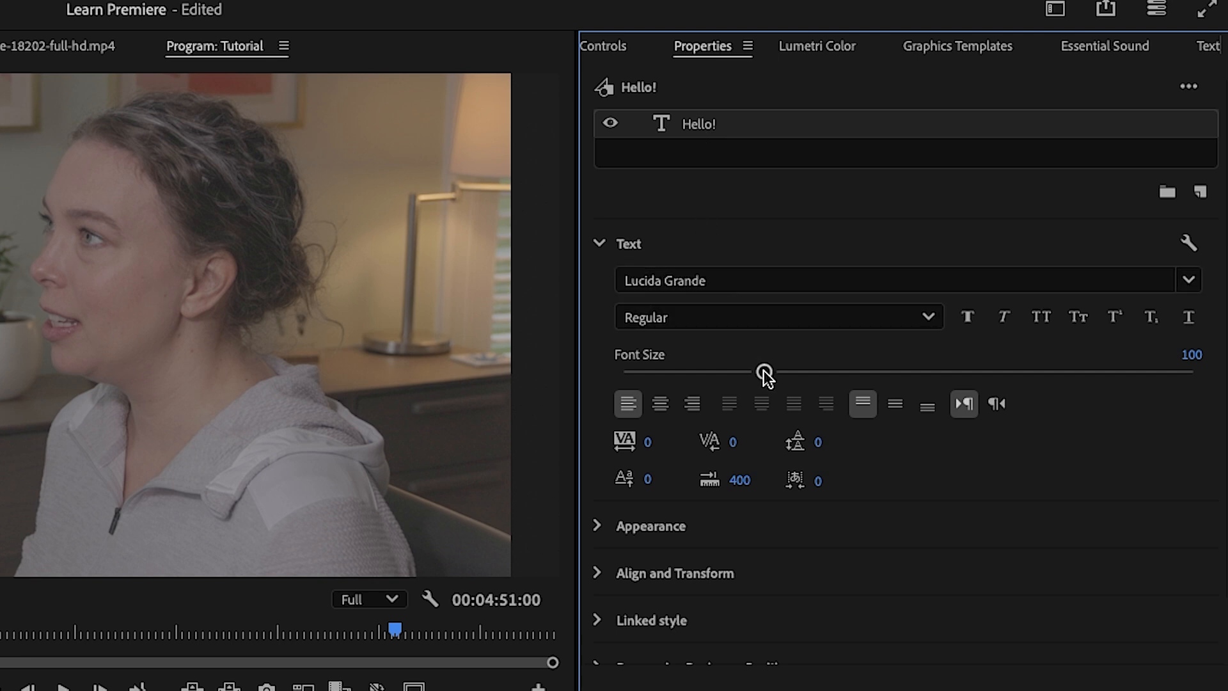
pyautogui.click(594, 526)
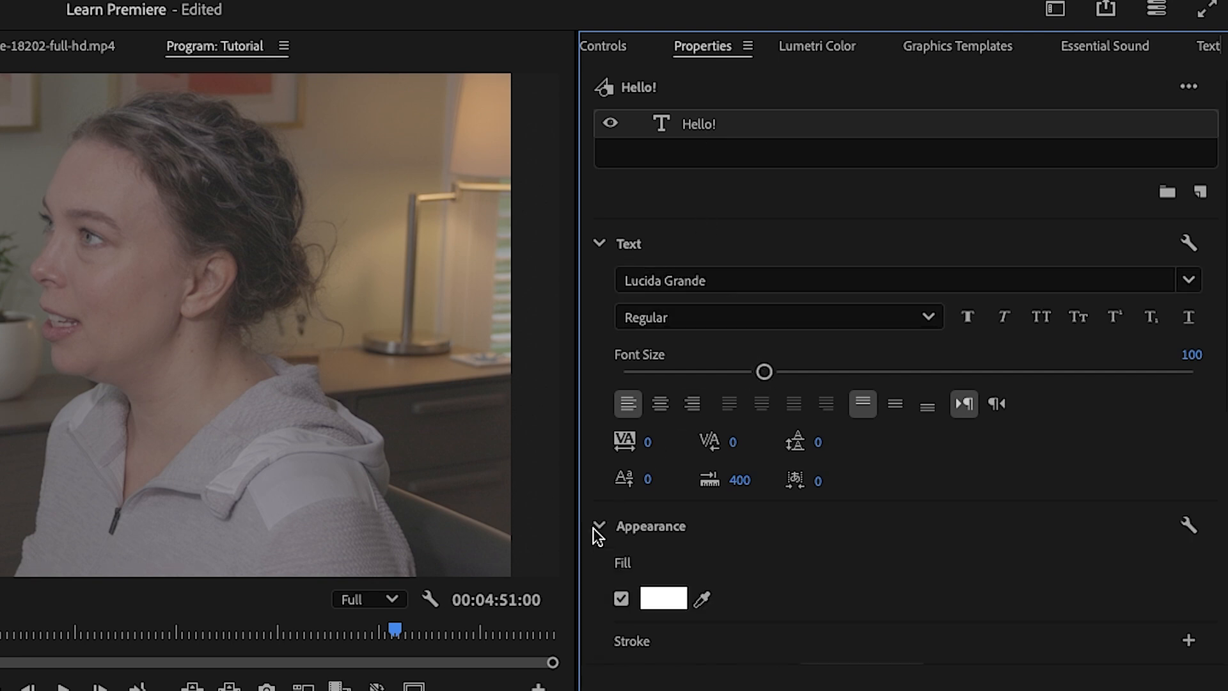
pyautogui.scroll(-5, 611, 569)
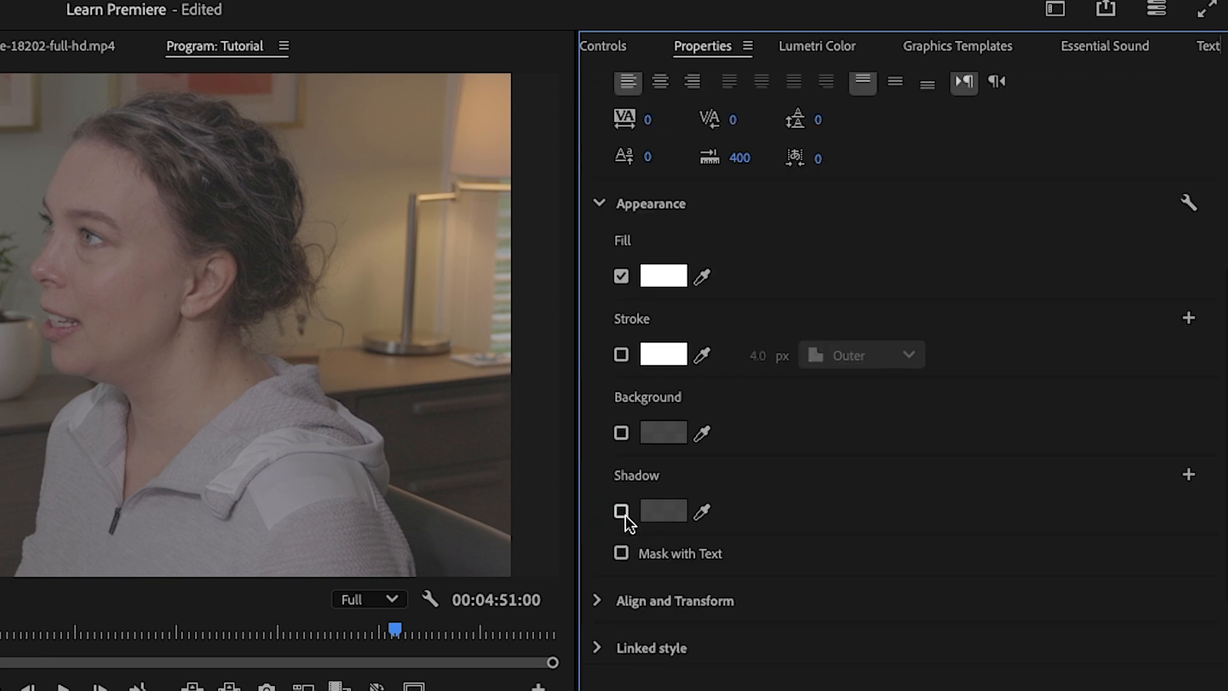
pyautogui.scroll(5, 625, 516)
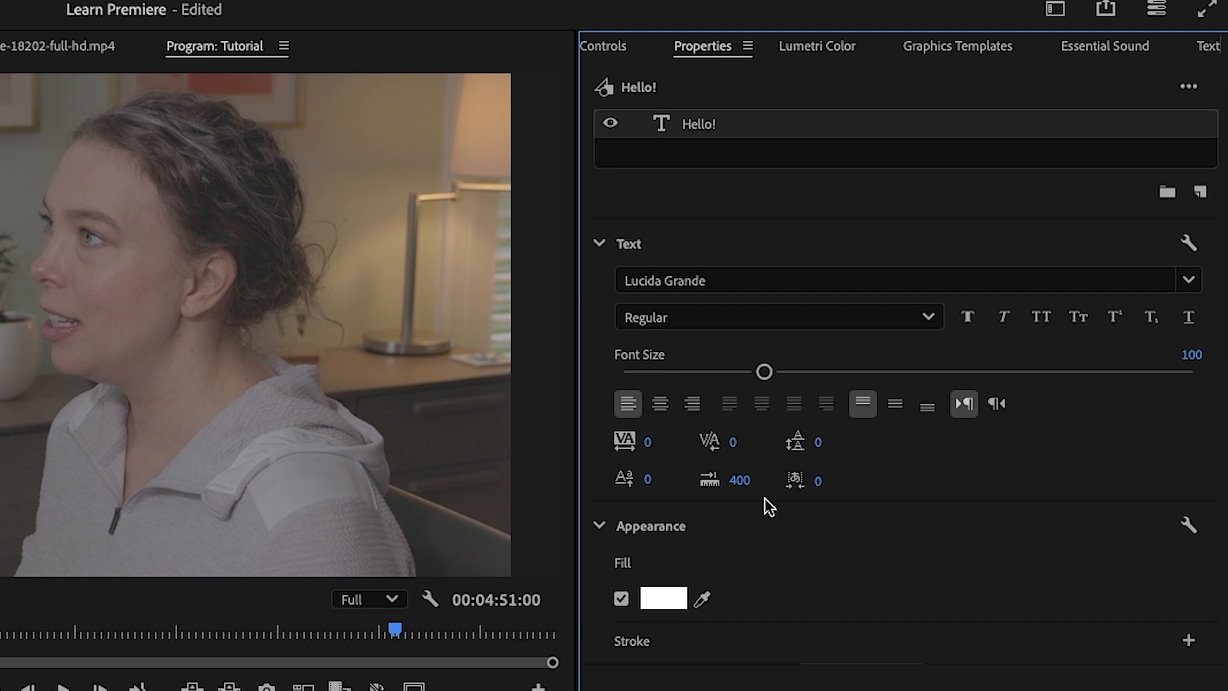
# Browse the motion graphics templates available under My Templates for ready-made titles
pyautogui.click(981, 51)
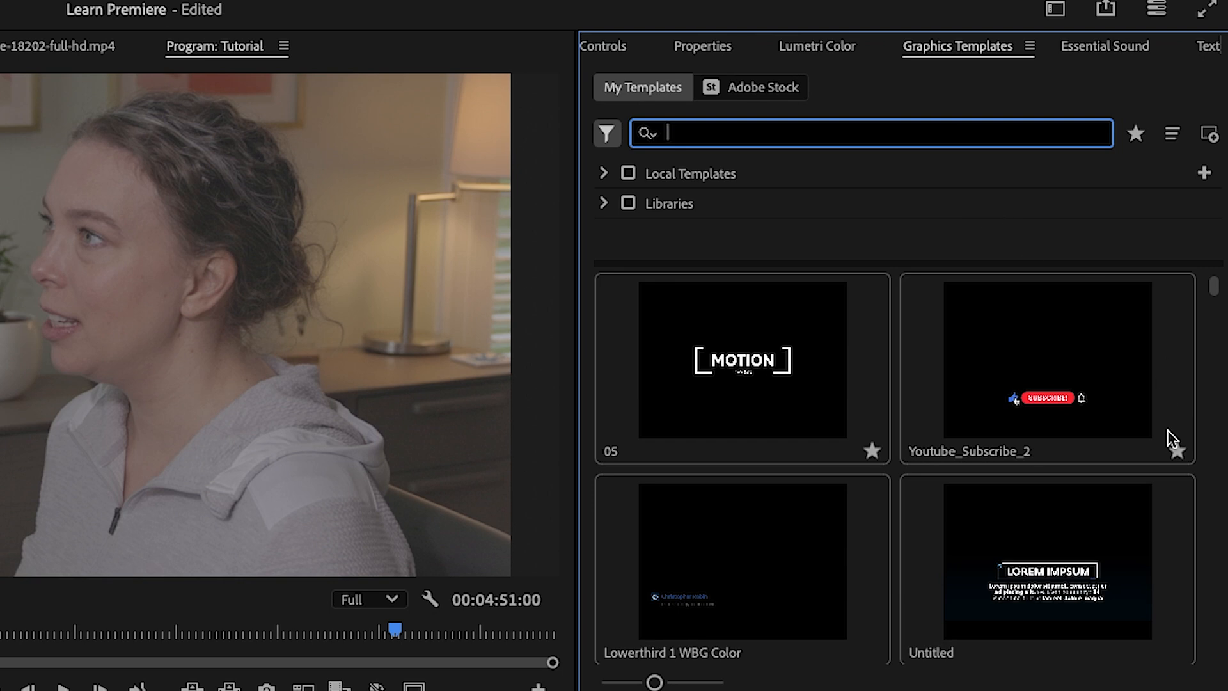
pyautogui.scroll(-2, 1165, 432)
pyautogui.scroll(-3, 1163, 429)
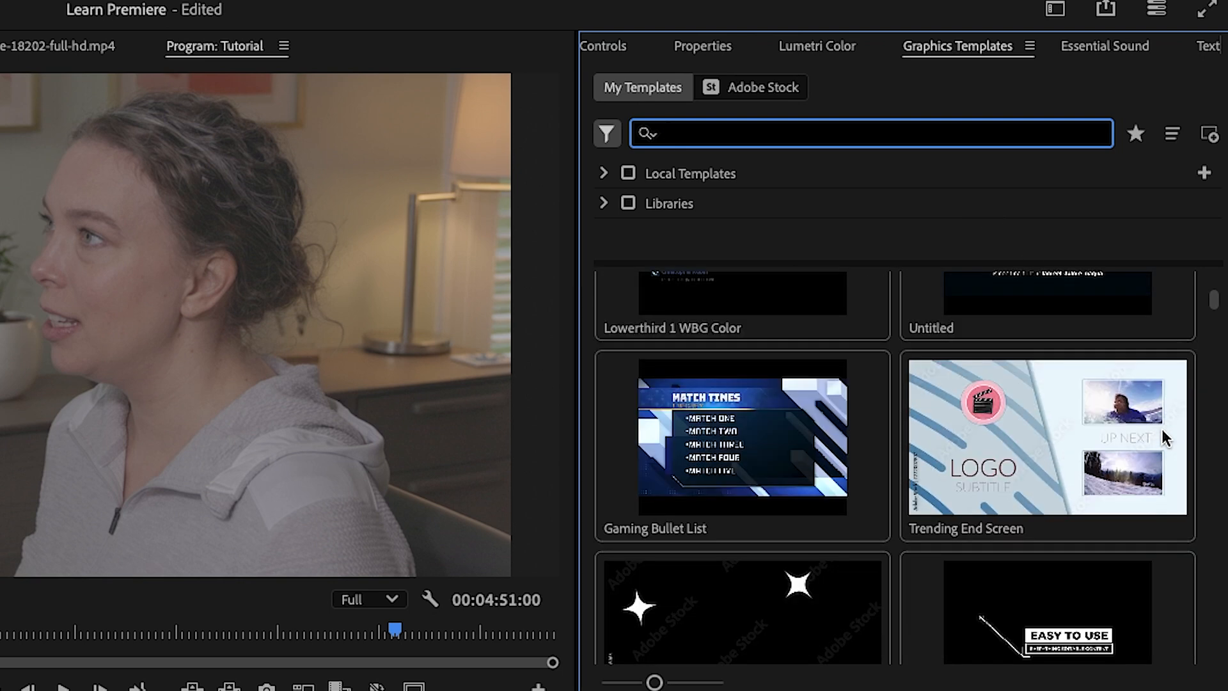
pyautogui.scroll(-1, 1161, 428)
pyautogui.scroll(-4, 1161, 428)
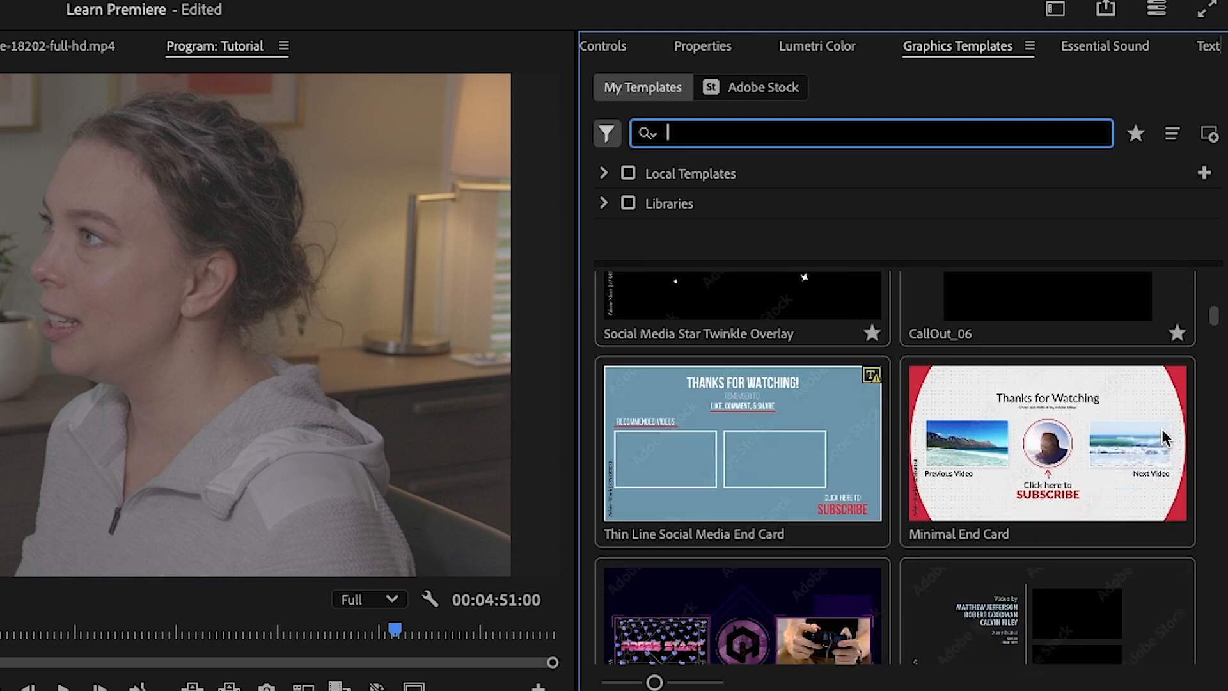
pyautogui.scroll(-5, 1161, 429)
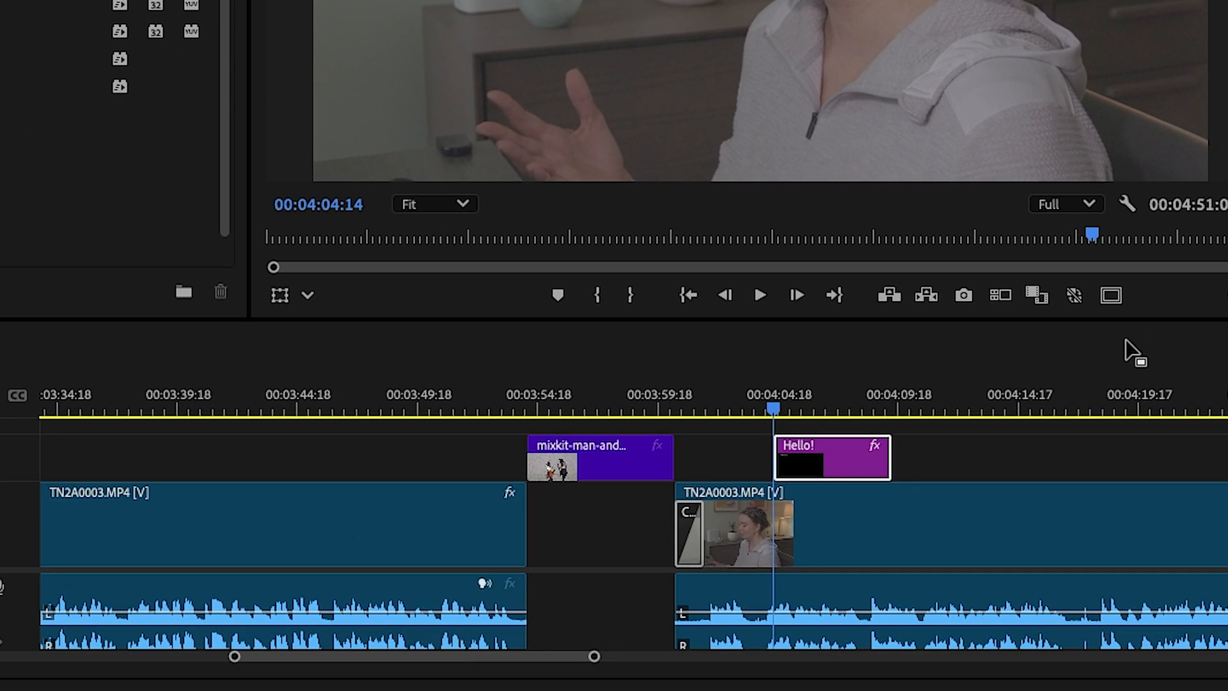
# Apply Lumetri Color's automatic basic correction to the last TN2A0003.MP4 clip and sample its white balance from the white plant pot
pyautogui.click(874, 529)
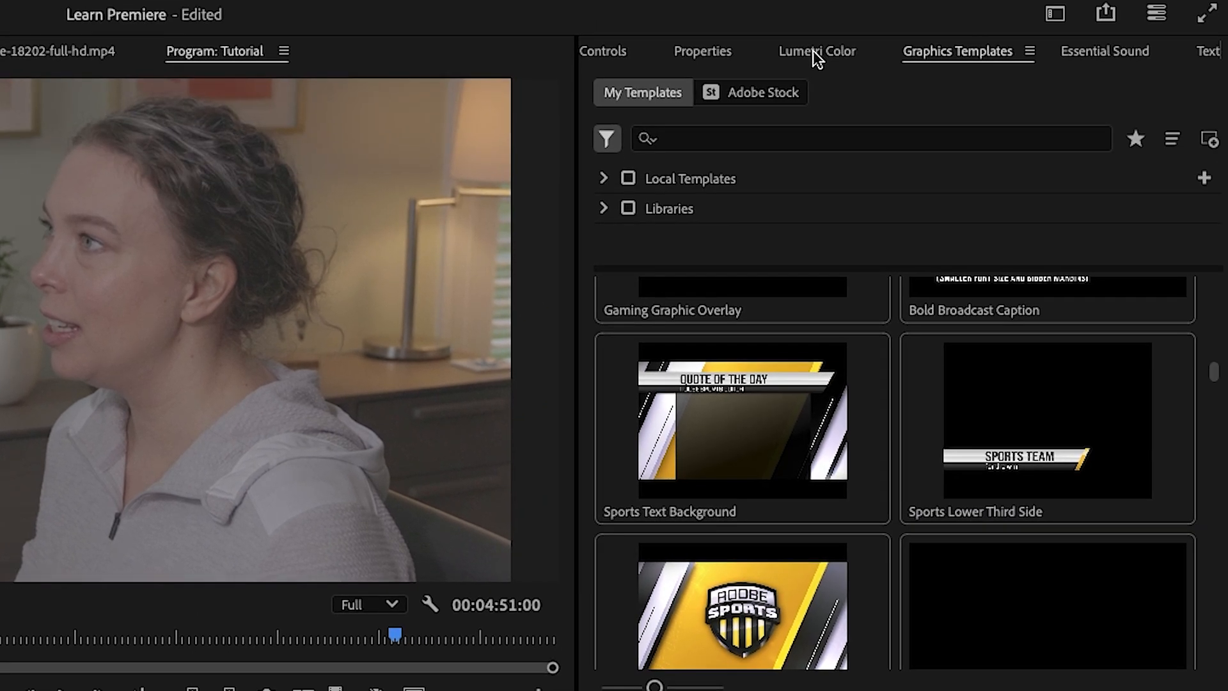
pyautogui.click(813, 51)
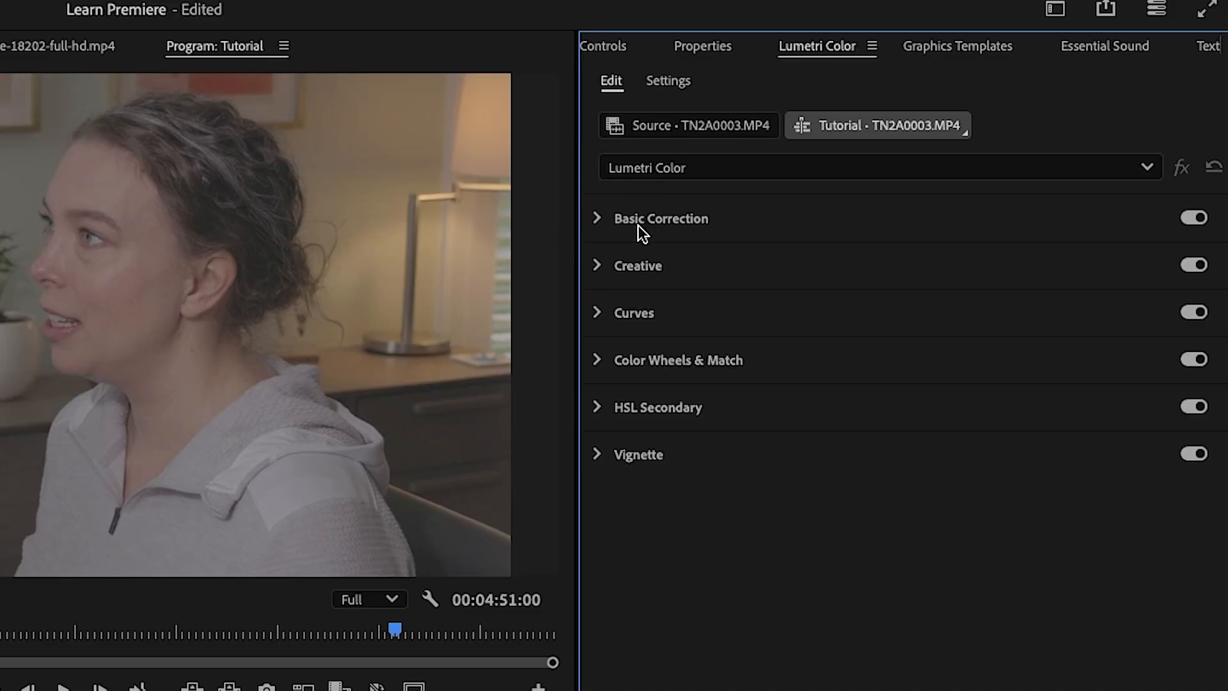
pyautogui.click(597, 219)
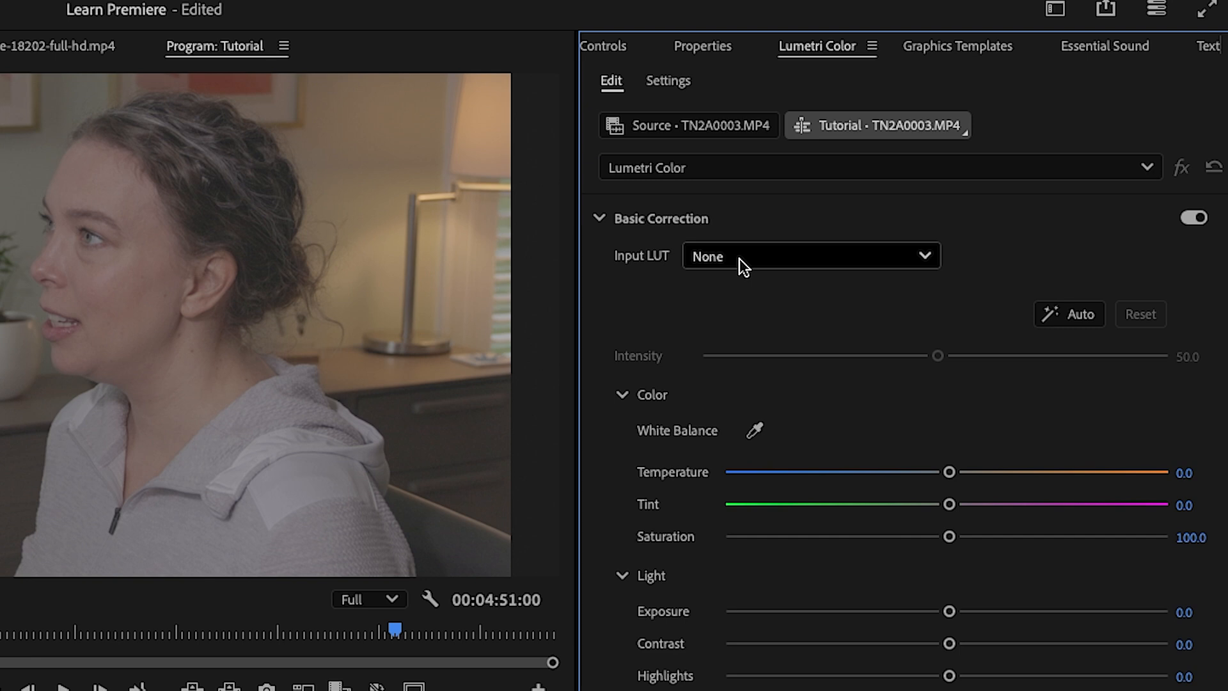
pyautogui.click(1062, 315)
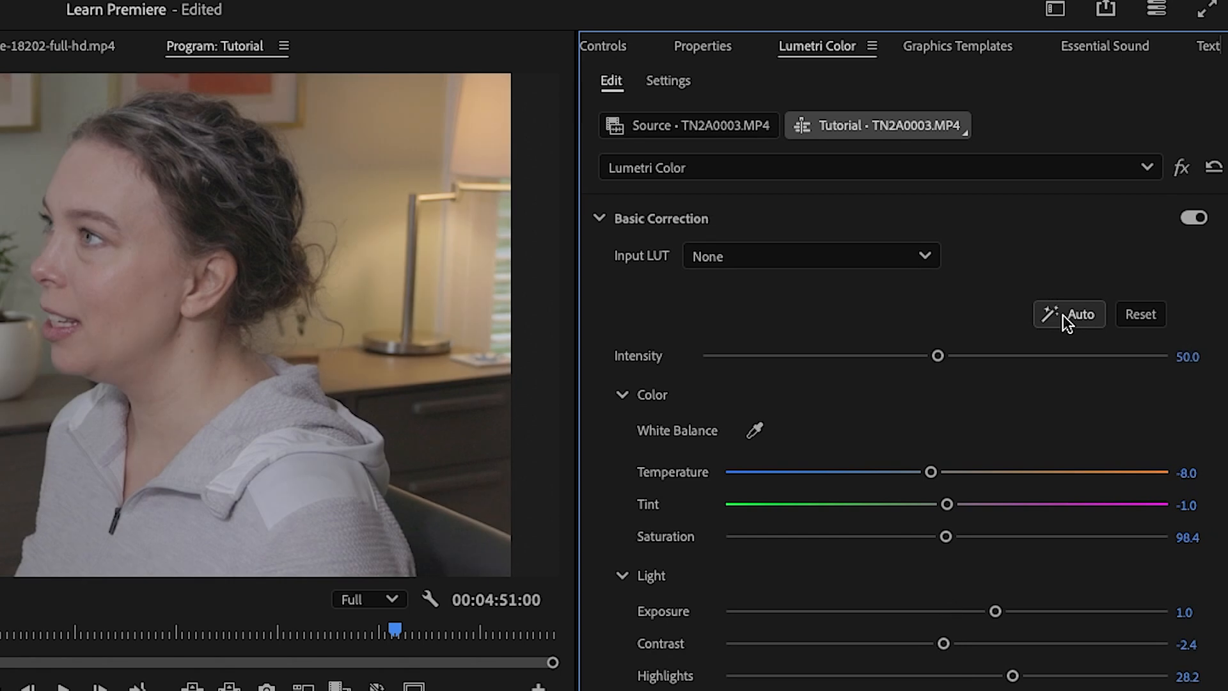
pyautogui.click(754, 429)
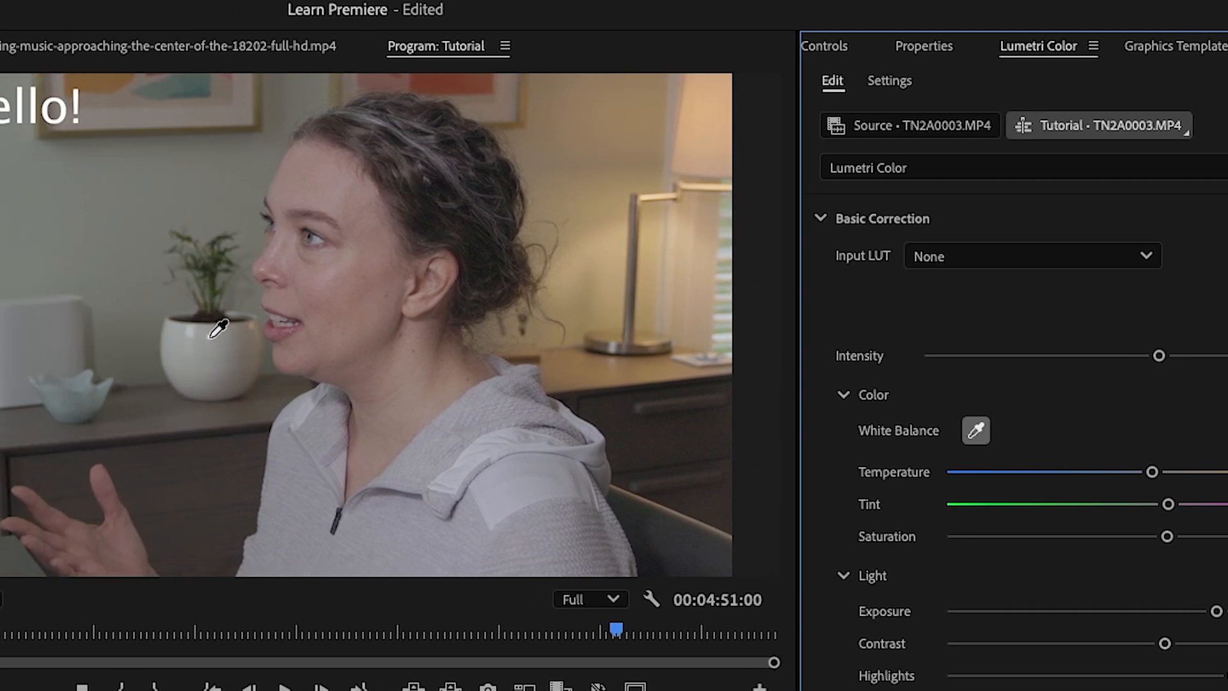
pyautogui.click(212, 336)
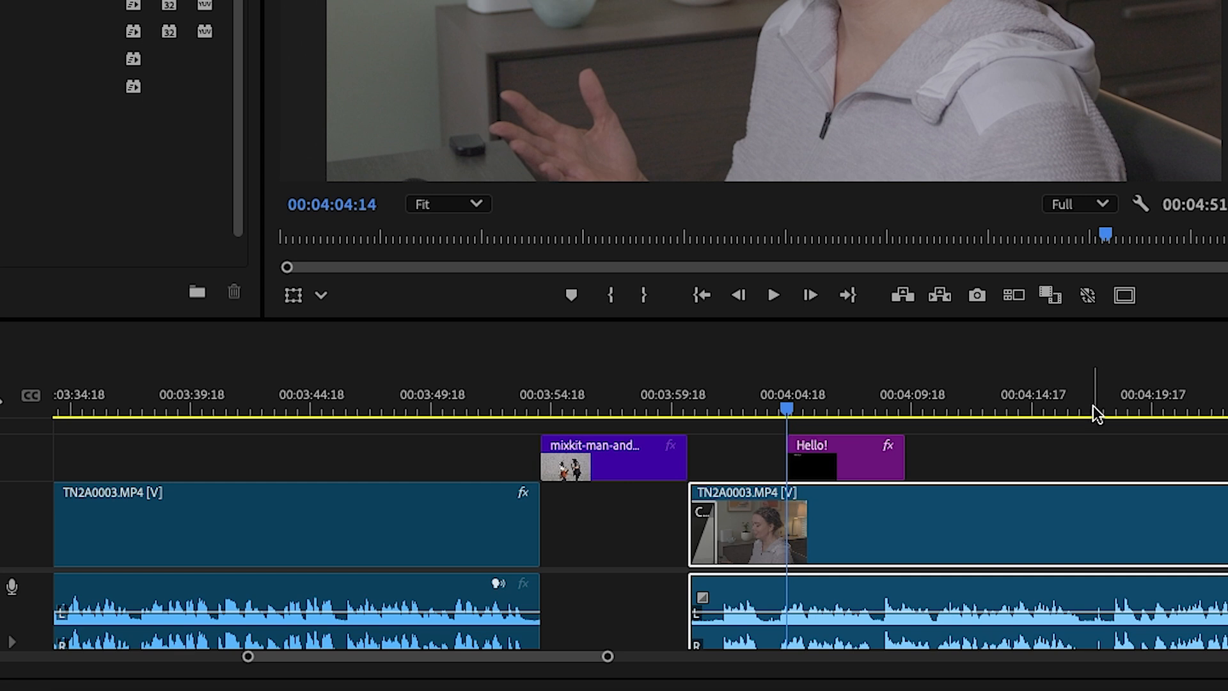
# Copy the color-corrected last TN2A0003.MP4 clip in the timeline
pyautogui.click(54, 341)
pyautogui.press('-')
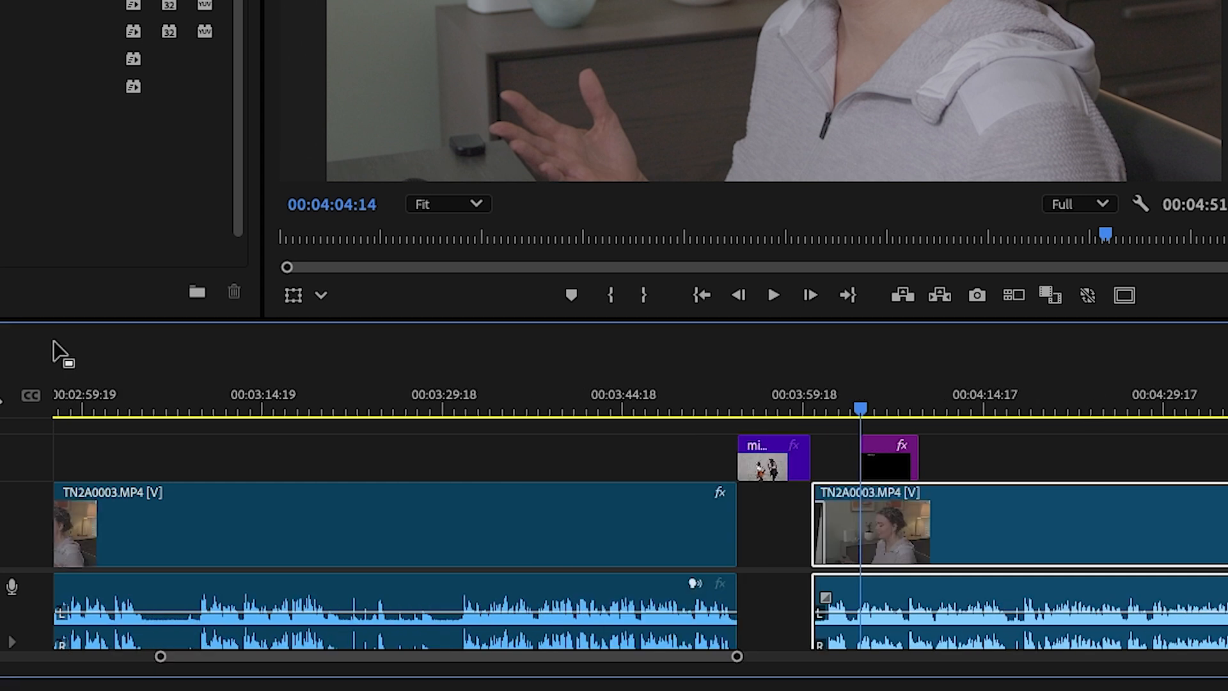
pyautogui.press('-')
pyautogui.press('-')
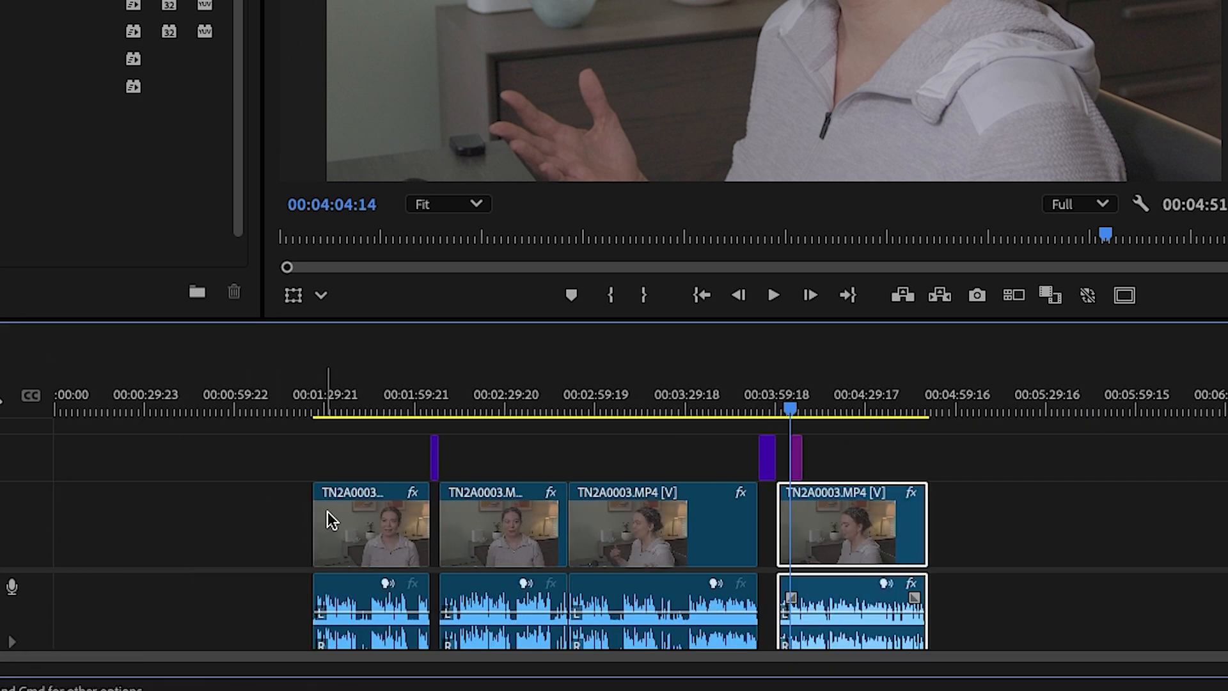
pyautogui.rightClick(831, 507)
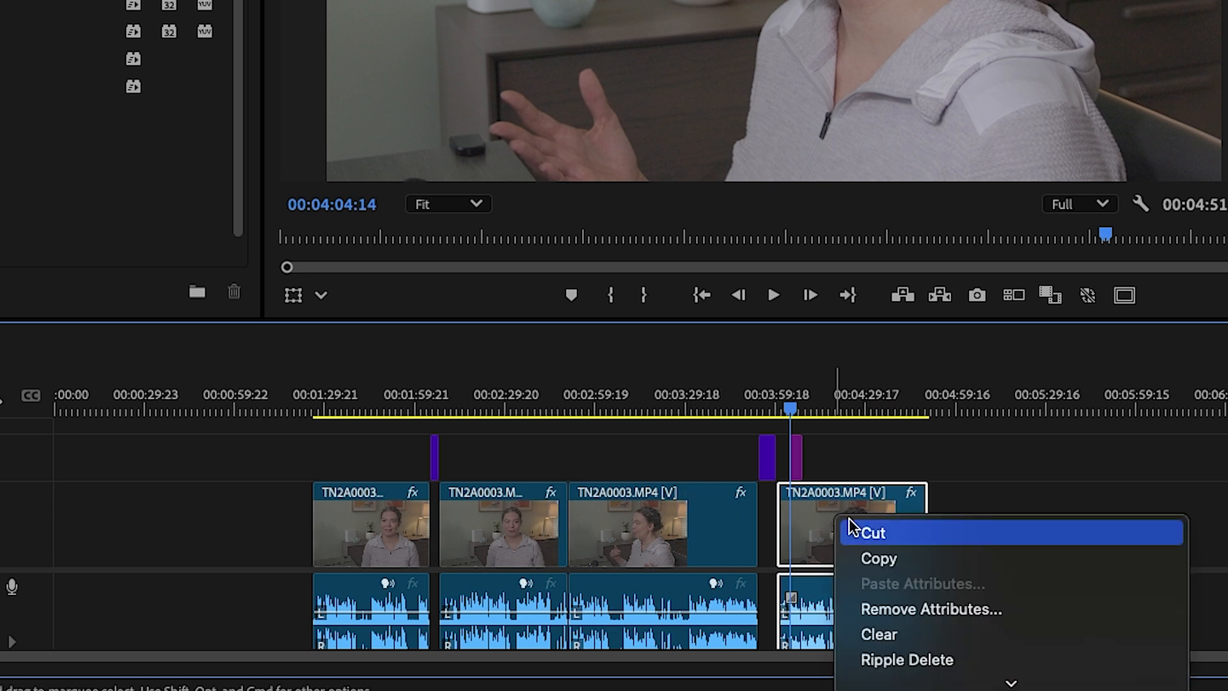
pyautogui.click(877, 559)
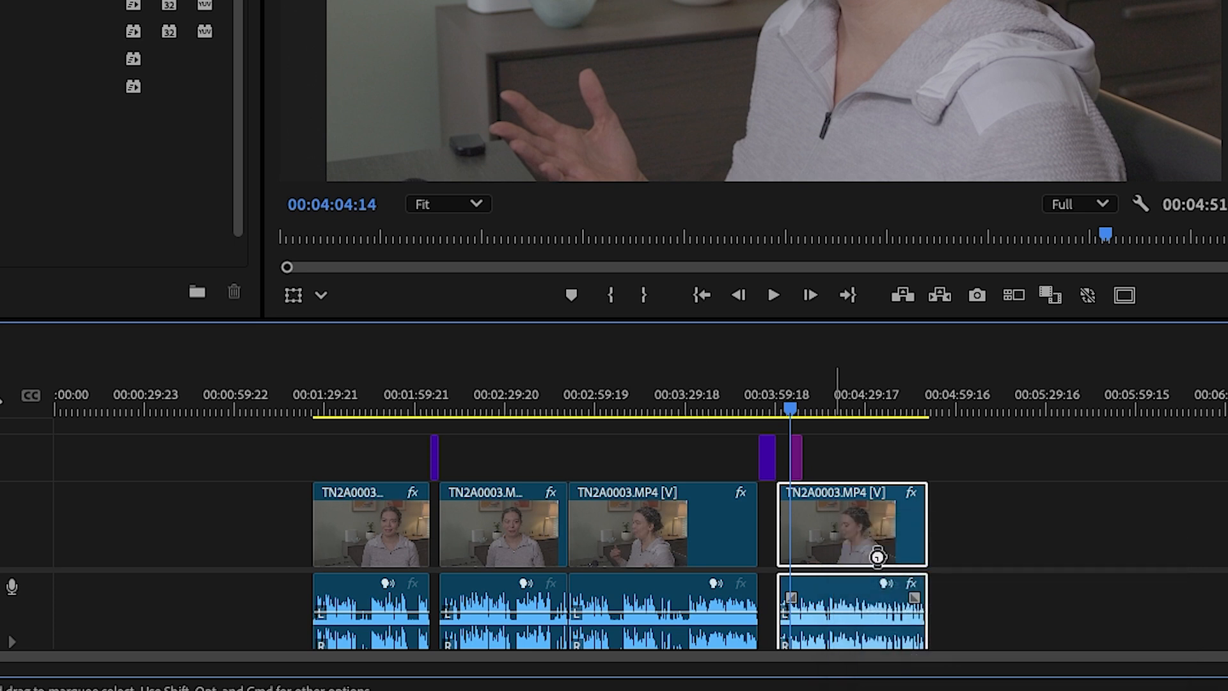
# Paste the copied clip's Lumetri Color effect and audio attributes, including the Essential Sound sections, onto the first three TN2A0003.MP4 clips
pyautogui.moveTo(267, 517); pyautogui.dragTo(653, 528)
pyautogui.rightClick(626, 507)
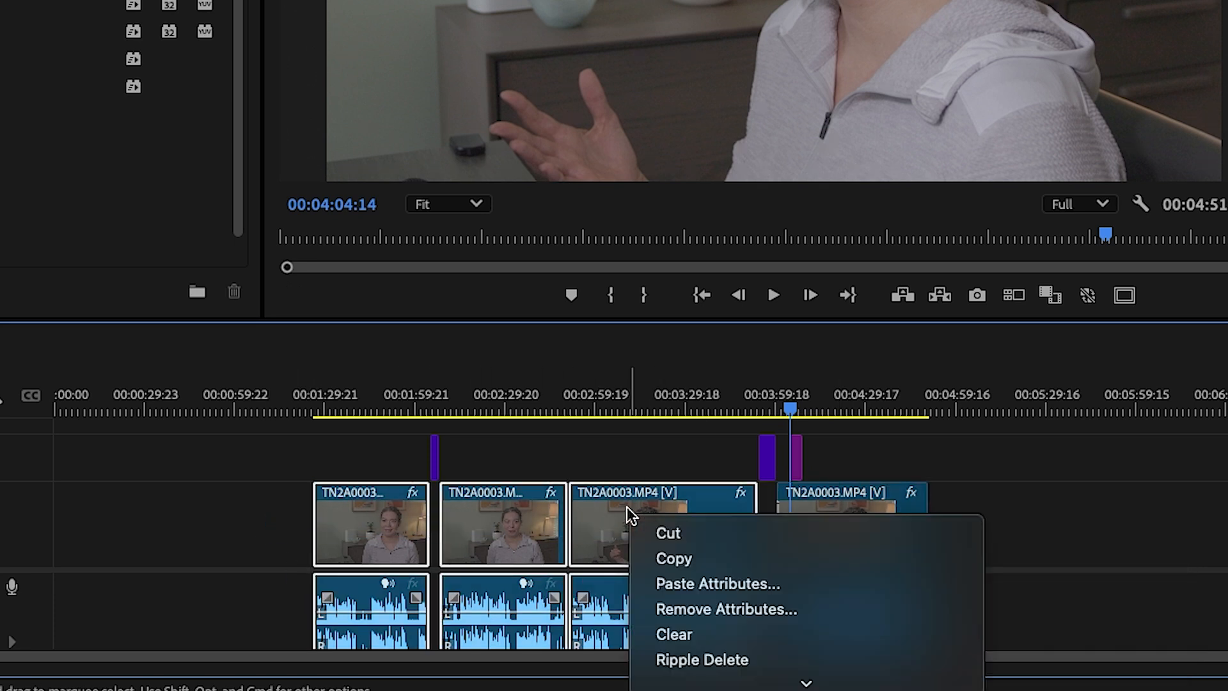
pyautogui.click(692, 593)
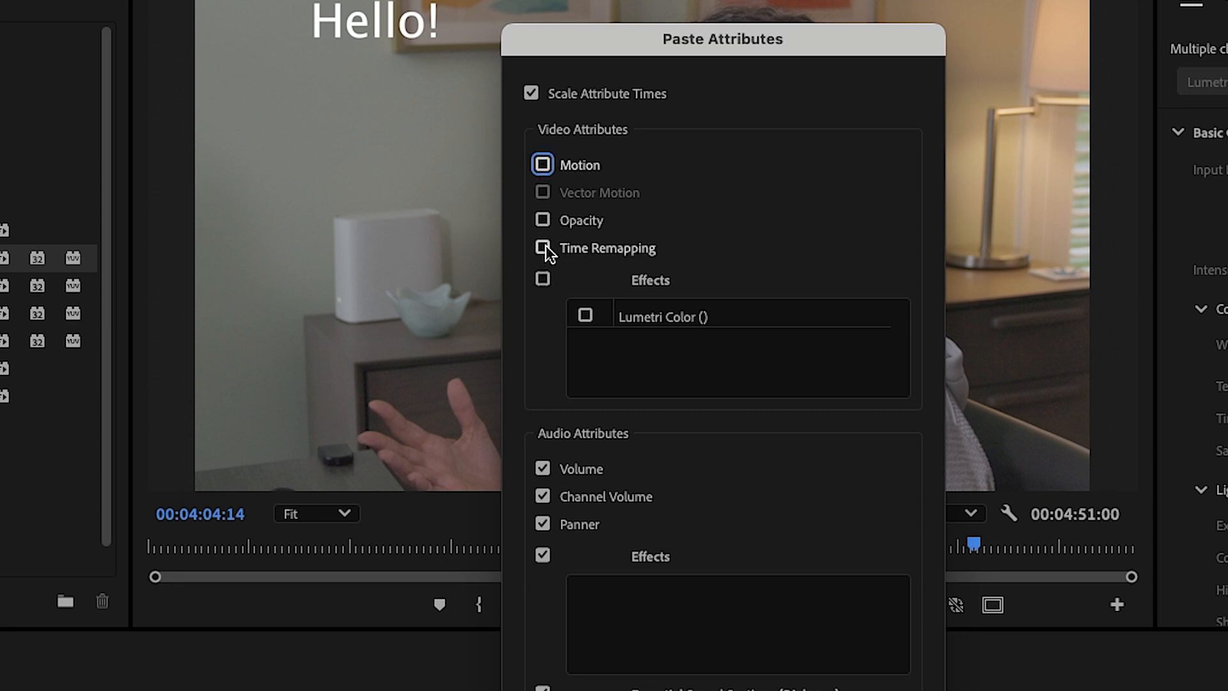
pyautogui.click(585, 314)
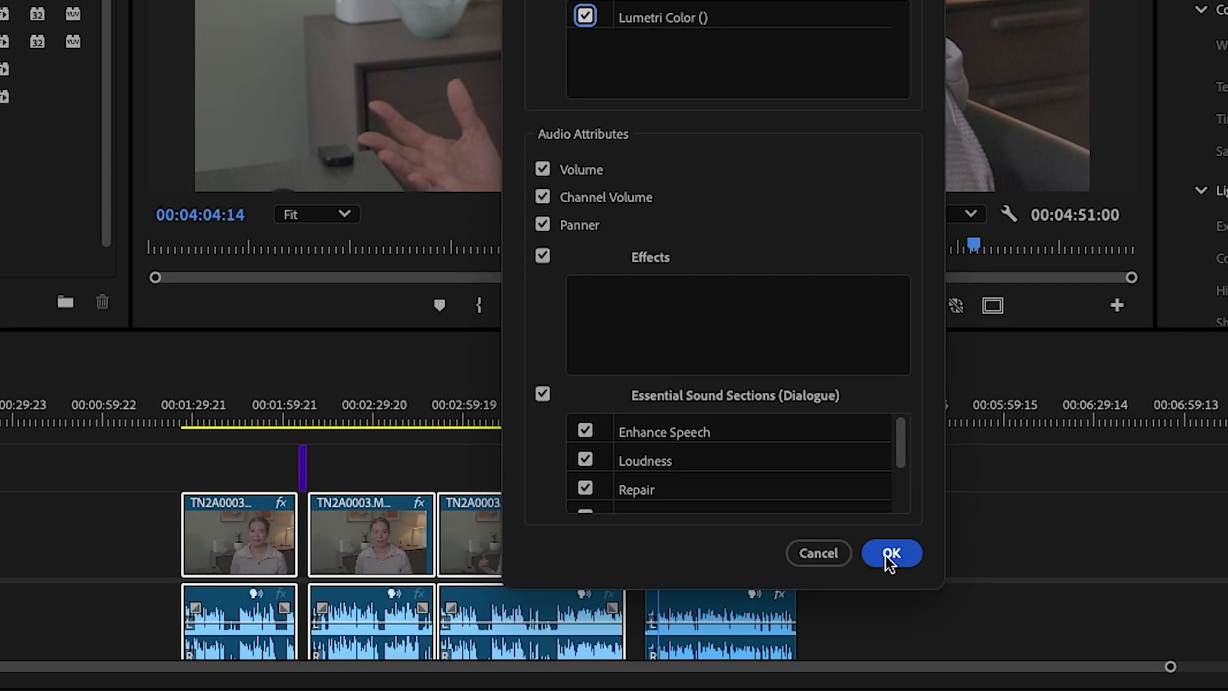
pyautogui.click(891, 554)
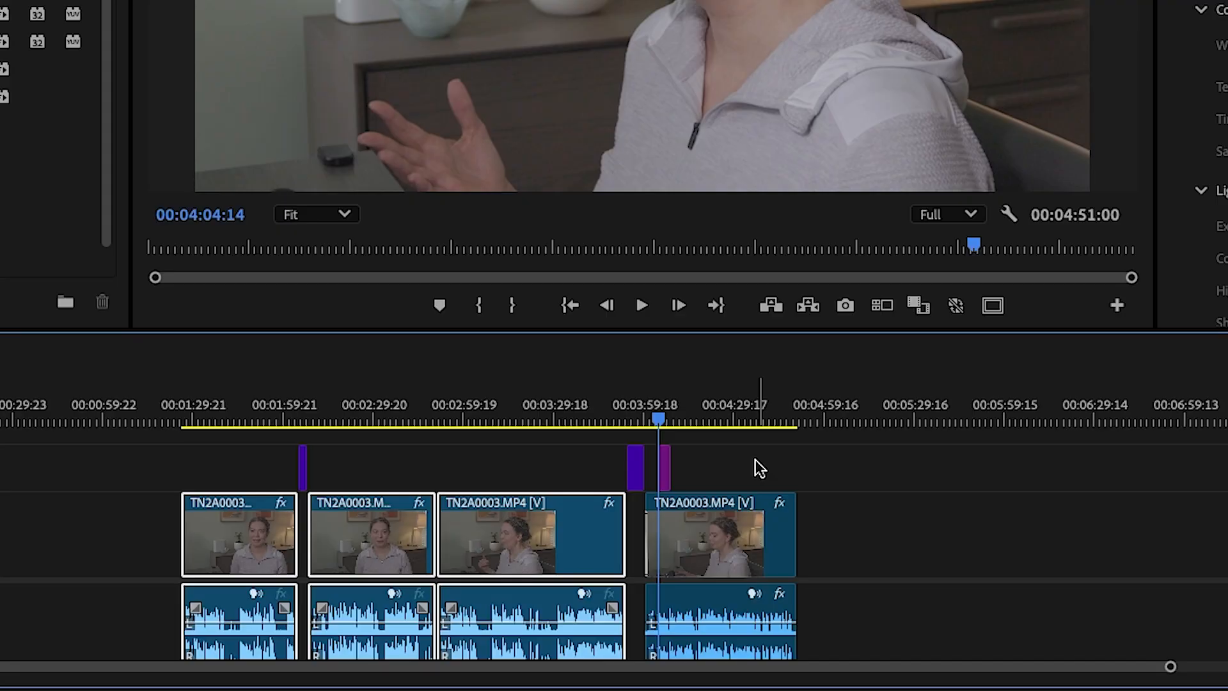
# Deselect the clips and ripple delete the empty gap before the first clip in the timeline
pyautogui.click(755, 459)
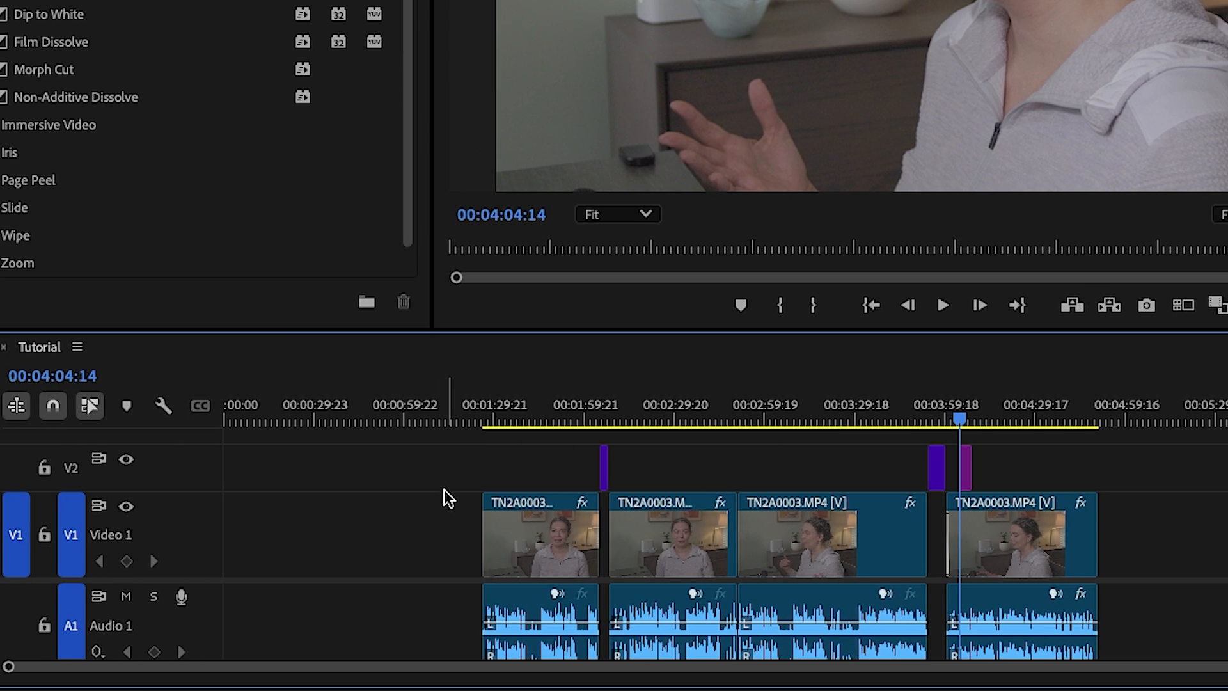
pyautogui.rightClick(346, 518)
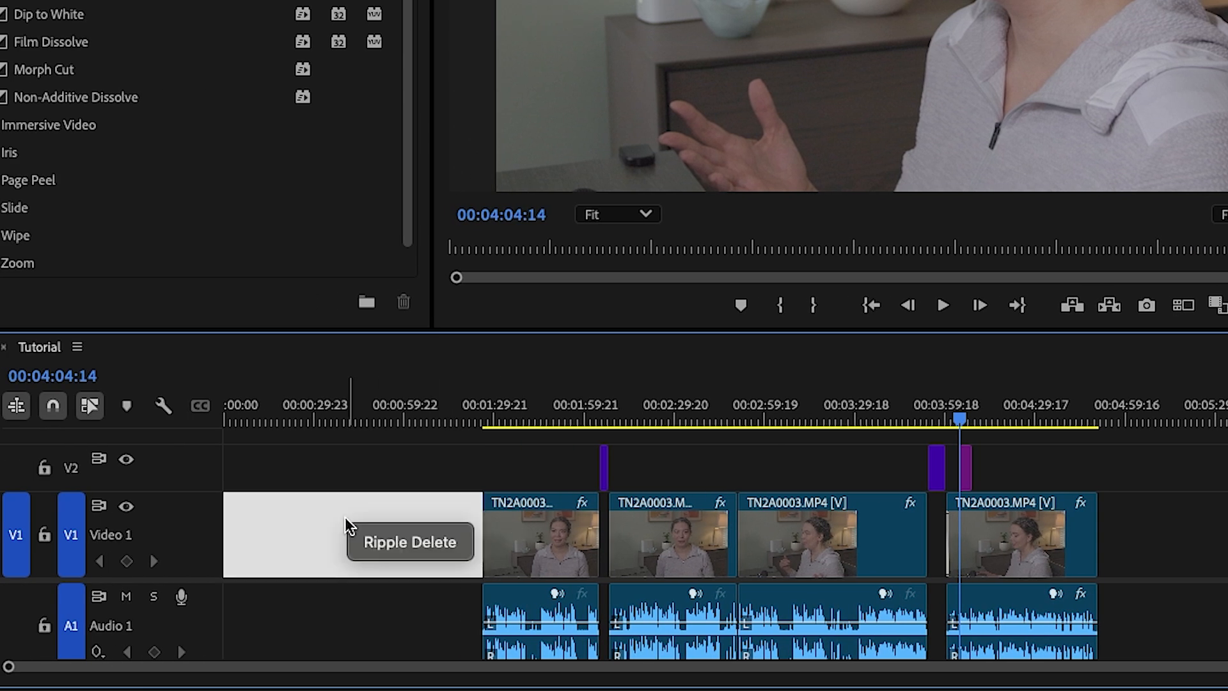
pyautogui.click(388, 541)
# Mark the whole sequence from 00:00:00:00 to 00:03:24:12 as the export range and open its export settings
pyautogui.press('Home')
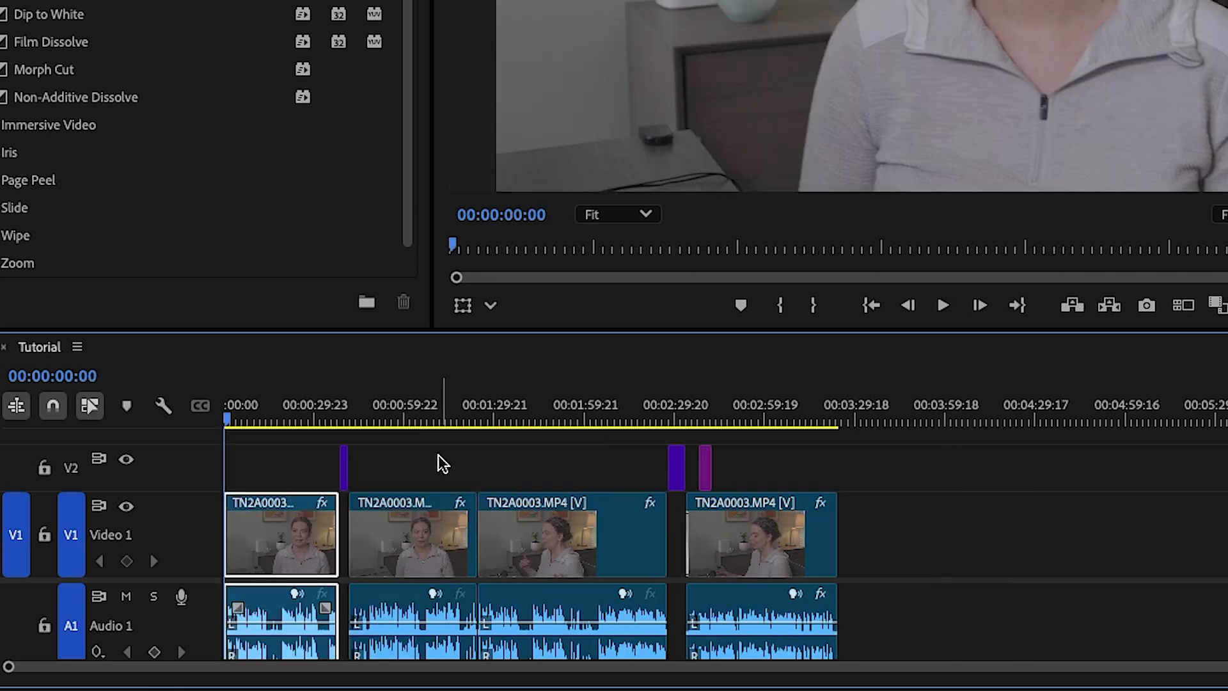
pyautogui.press('End')
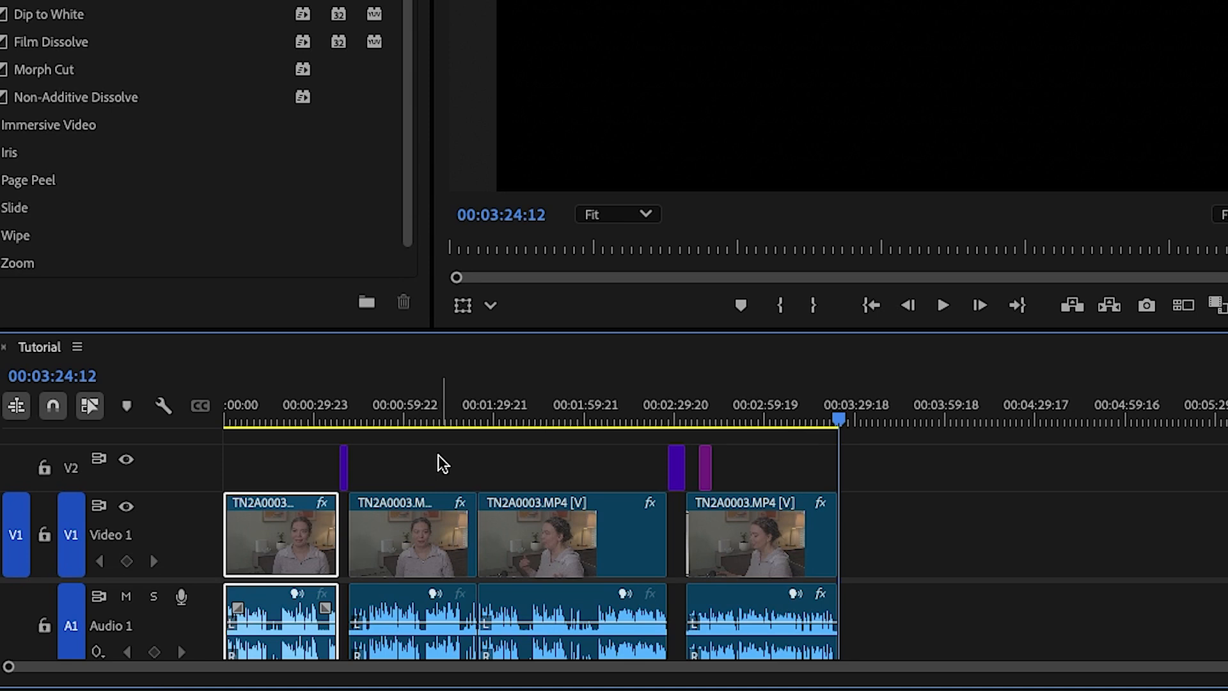
pyautogui.press('o')
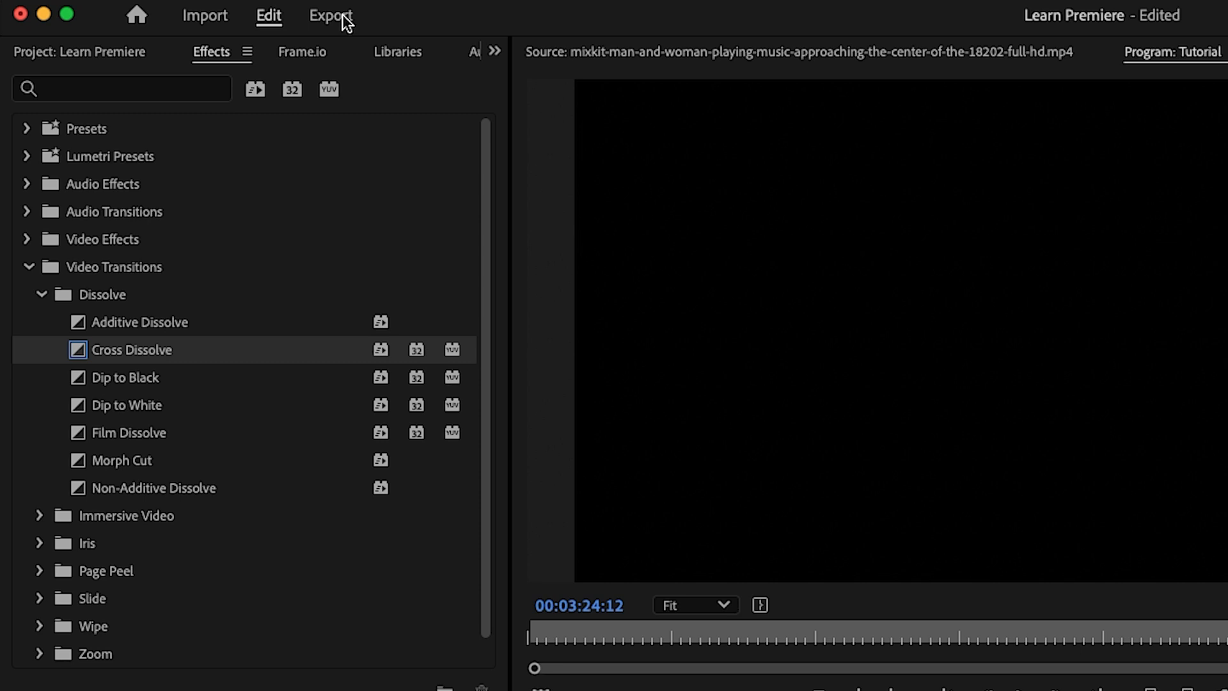
pyautogui.click(344, 18)
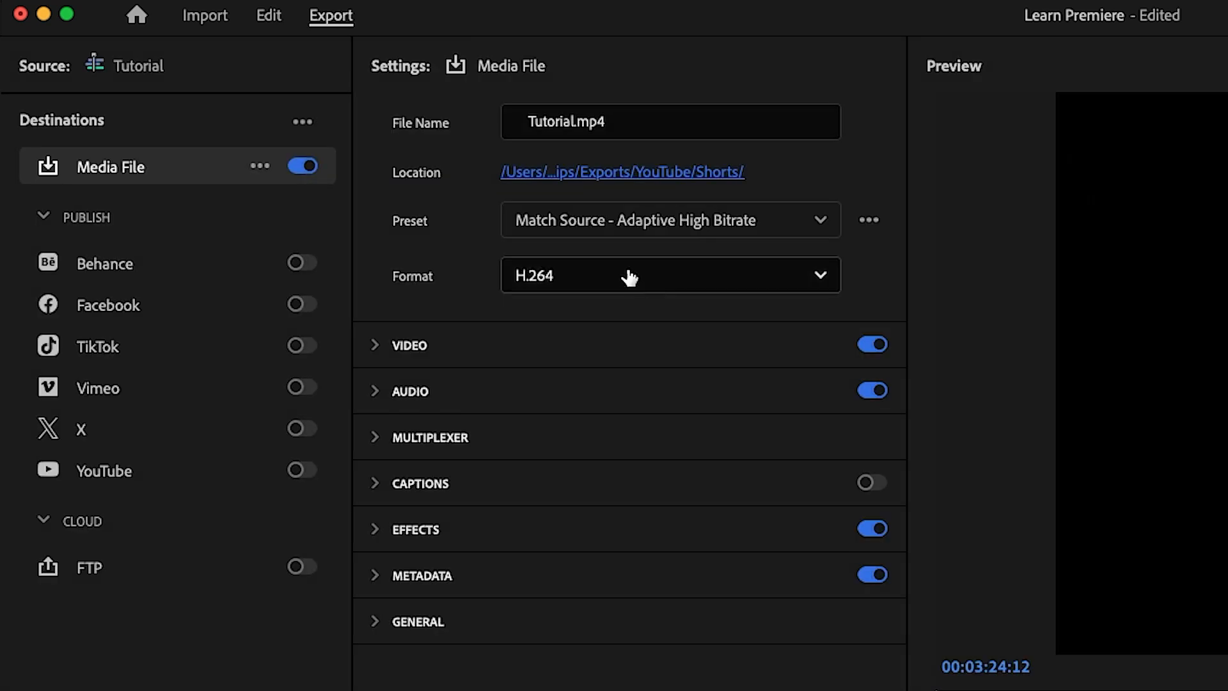